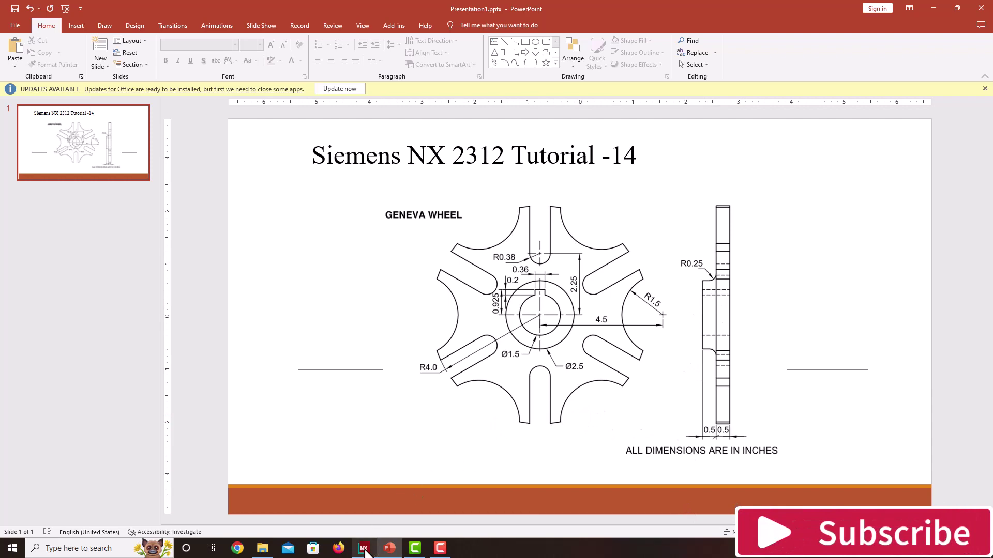
# Step: Switch to NX and create a new part in inches from the Model template, named model1.prt, in E:\tutorial\Nx-2312\tutorial_14\
pyautogui.click(365, 548)
pyautogui.moveTo(815, 344); pyautogui.dragTo(768, 324, button='middle')
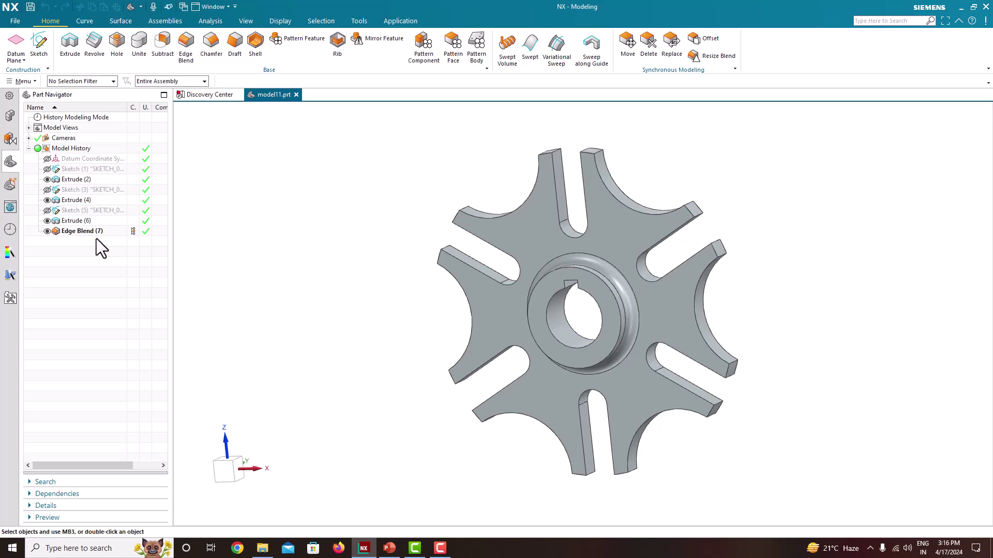
pyautogui.click(20, 21)
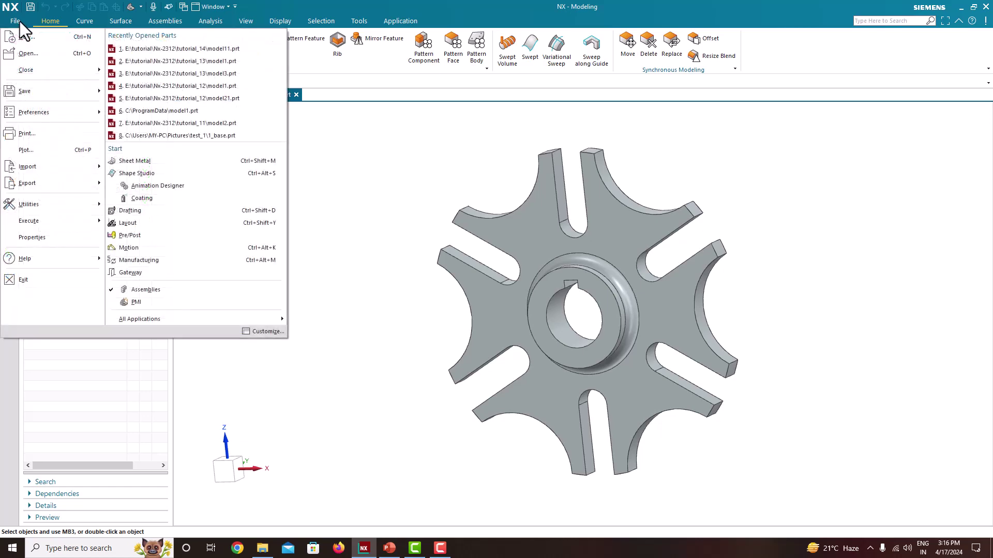
pyautogui.click(23, 36)
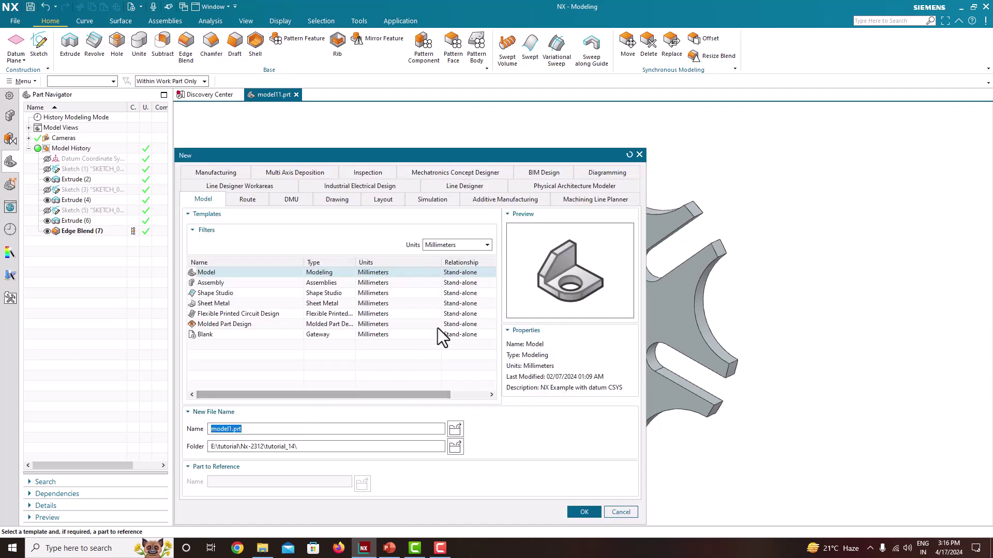
pyautogui.click(439, 243)
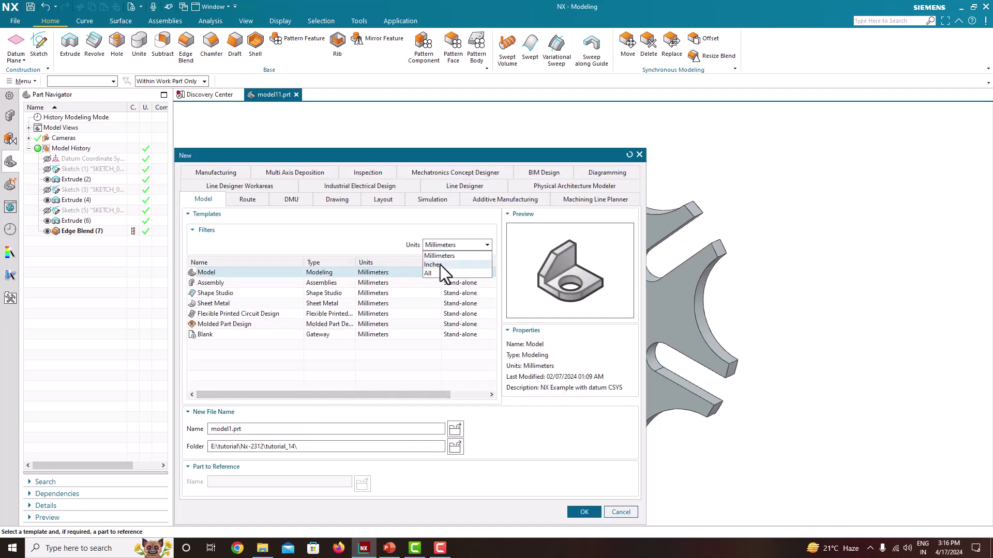
pyautogui.click(440, 265)
pyautogui.click(234, 272)
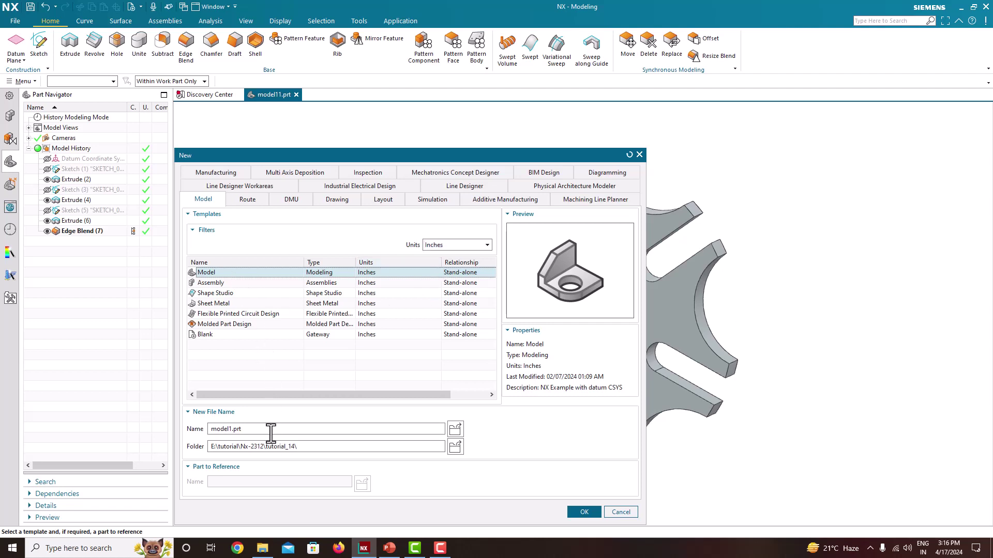
pyautogui.click(316, 450)
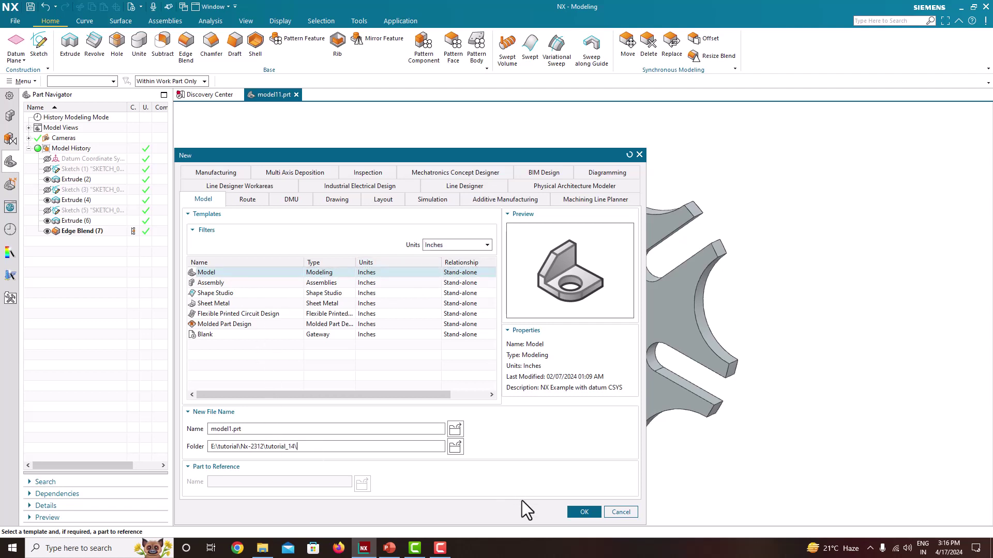
pyautogui.click(576, 509)
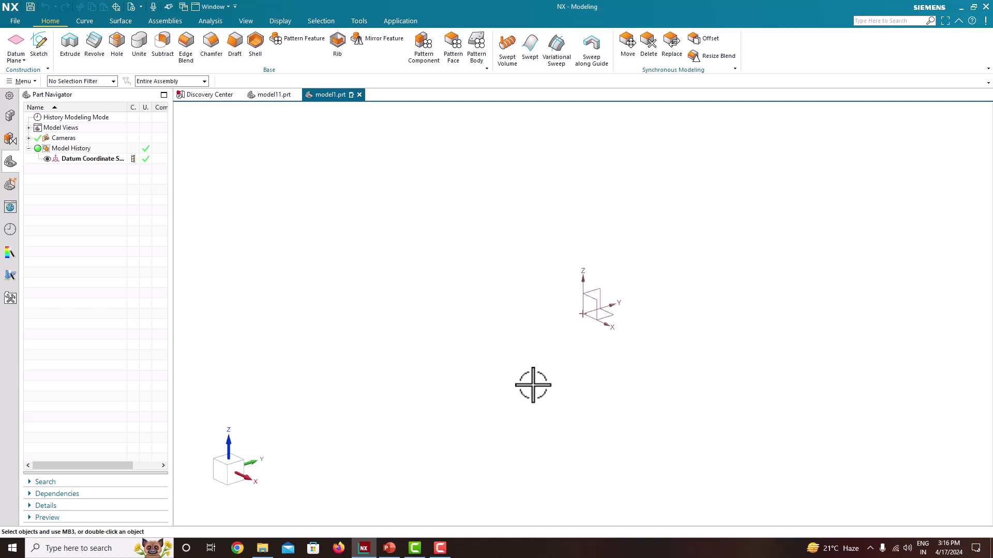
# Step: Open the Geneva wheel JPG from the tutorial_14 folder and arrange it side by side with a widened NX window
pyautogui.press('super+Right')
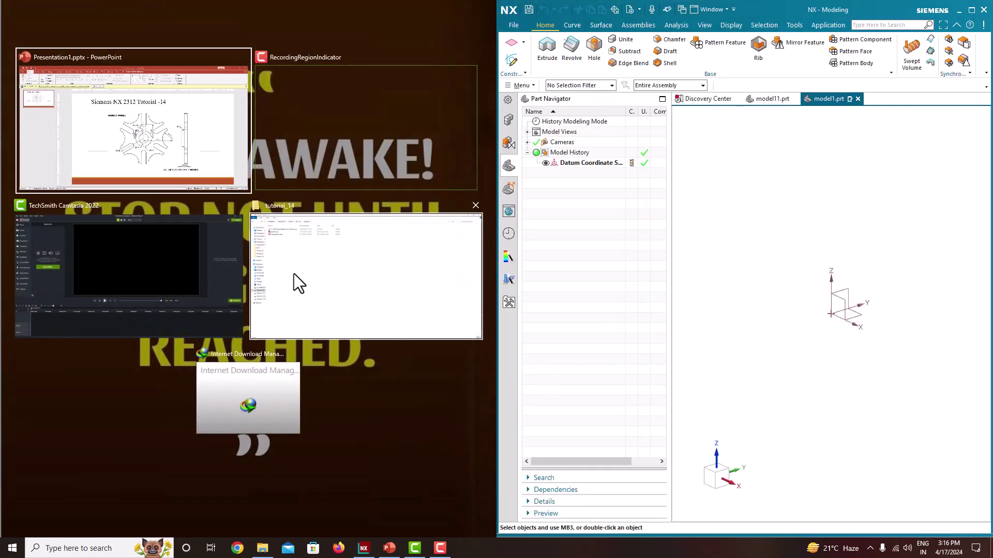
pyautogui.click(303, 282)
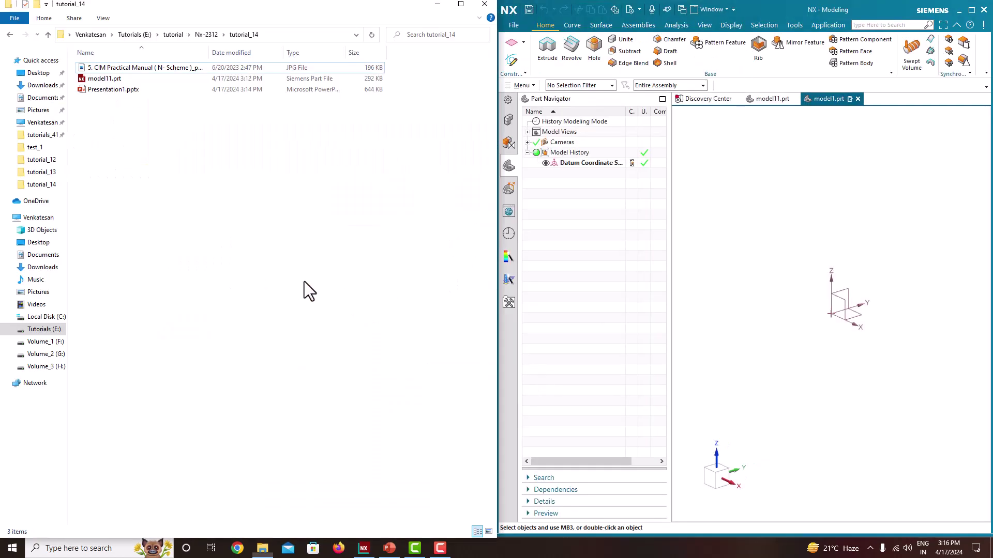
pyautogui.doubleClick(137, 72)
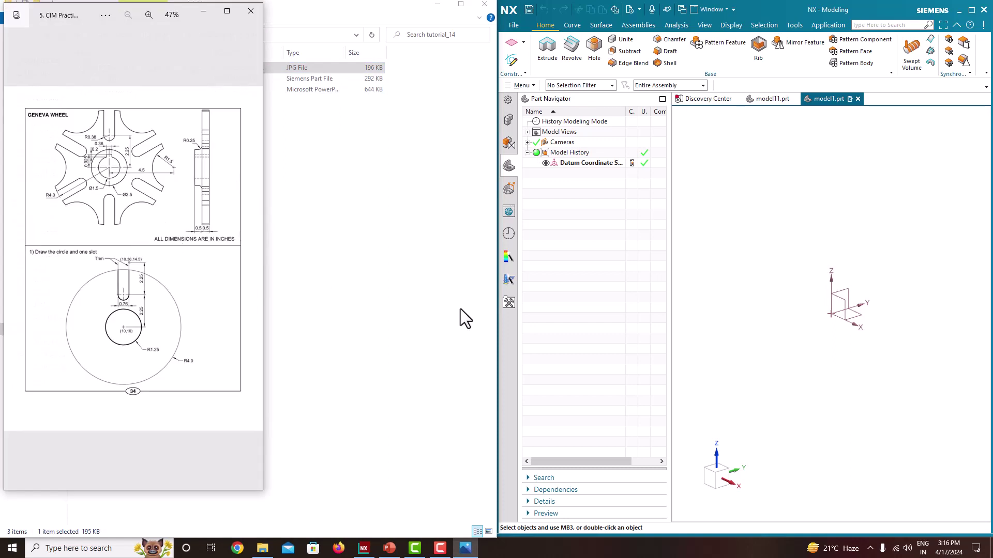
pyautogui.moveTo(492, 305); pyautogui.dragTo(292, 277)
pyautogui.moveTo(496, 294); pyautogui.dragTo(264, 269)
pyautogui.click(463, 549)
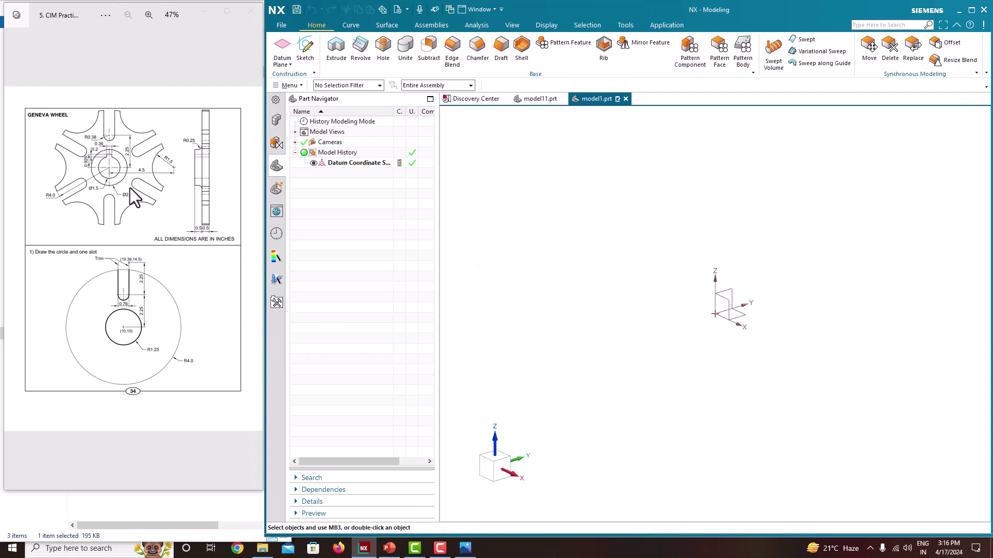
pyautogui.scroll(2, 120, 197)
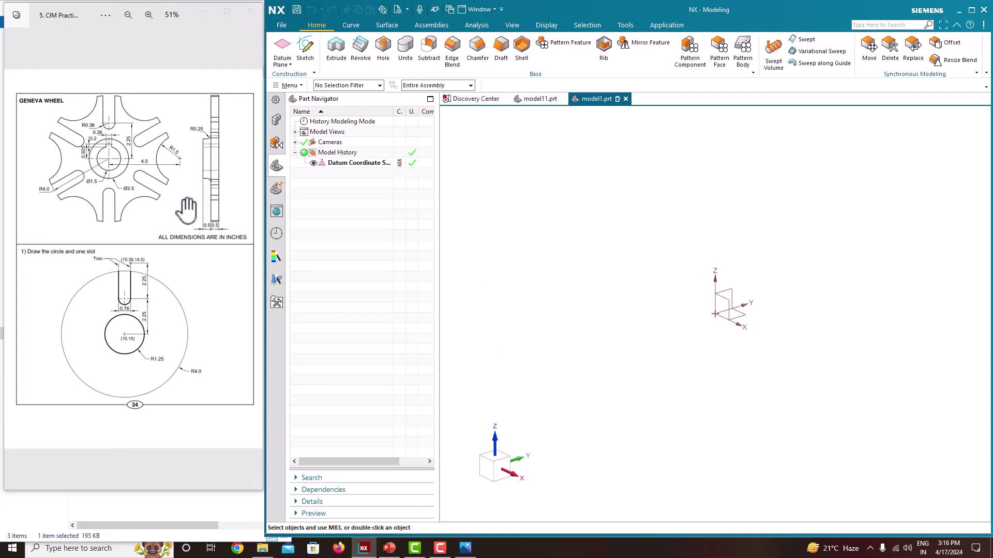
# Step: Create a new sketch on the Front plane
pyautogui.click(303, 50)
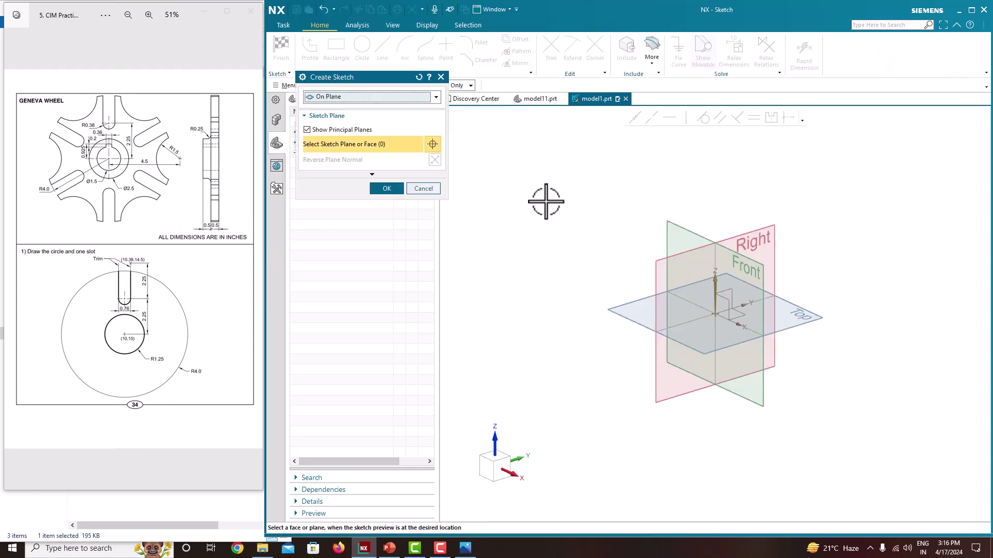
pyautogui.click(763, 271)
pyautogui.click(388, 189)
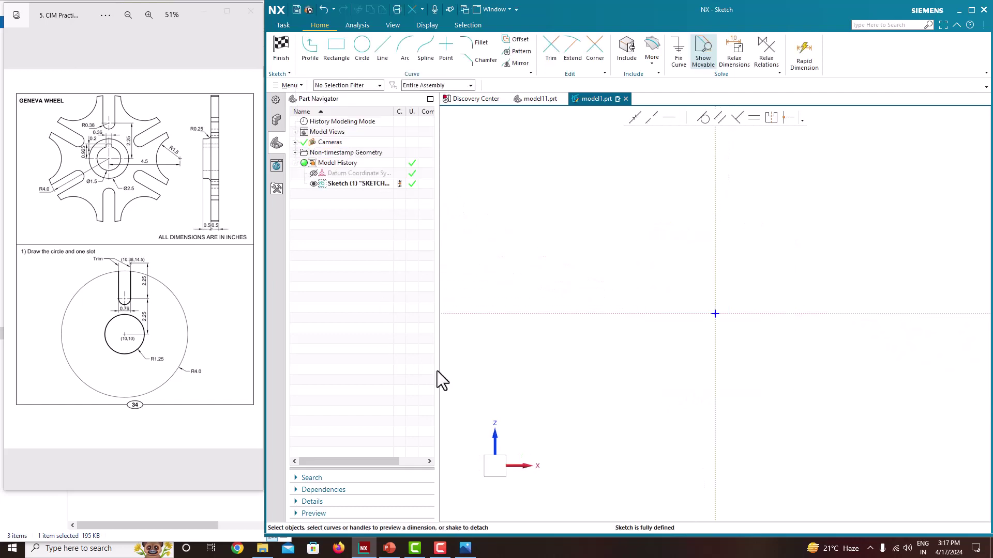
# Step: Sketch a circle about 2.84 inches in diameter centred on the sketch origin
pyautogui.keyDown('ctrl'); pyautogui.scroll(1, 47, 199); pyautogui.keyUp('ctrl')
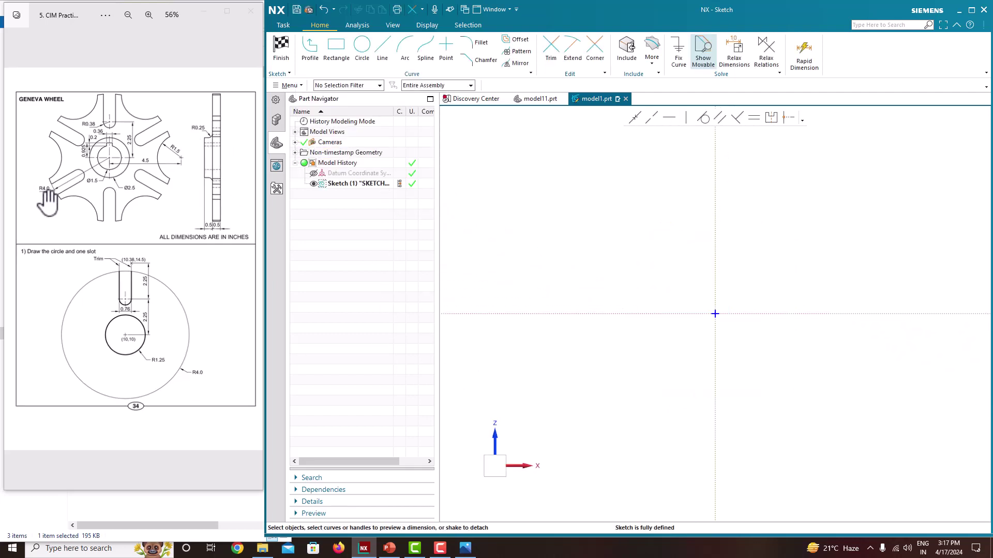
pyautogui.keyDown('ctrl'); pyautogui.scroll(2, 48, 199); pyautogui.keyUp('ctrl')
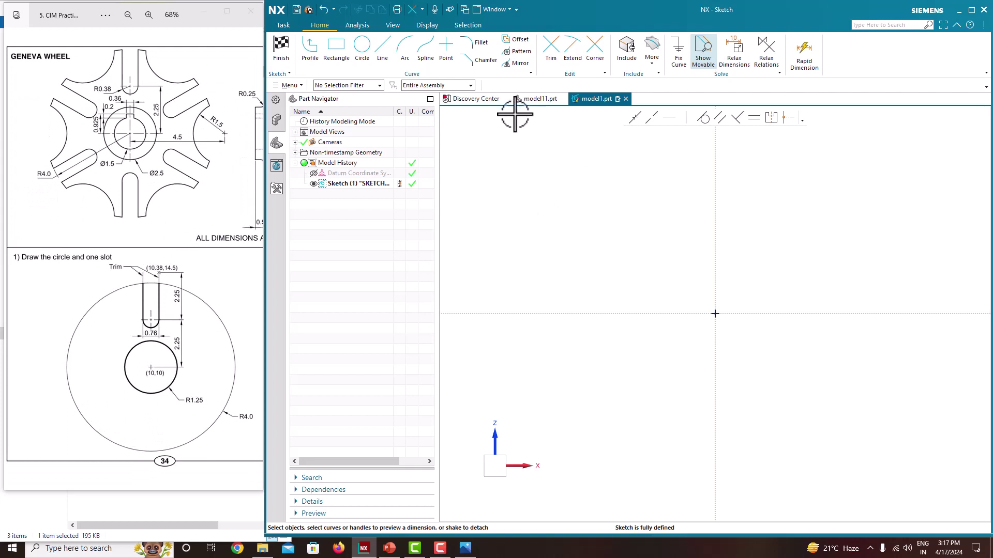
pyautogui.click(364, 56)
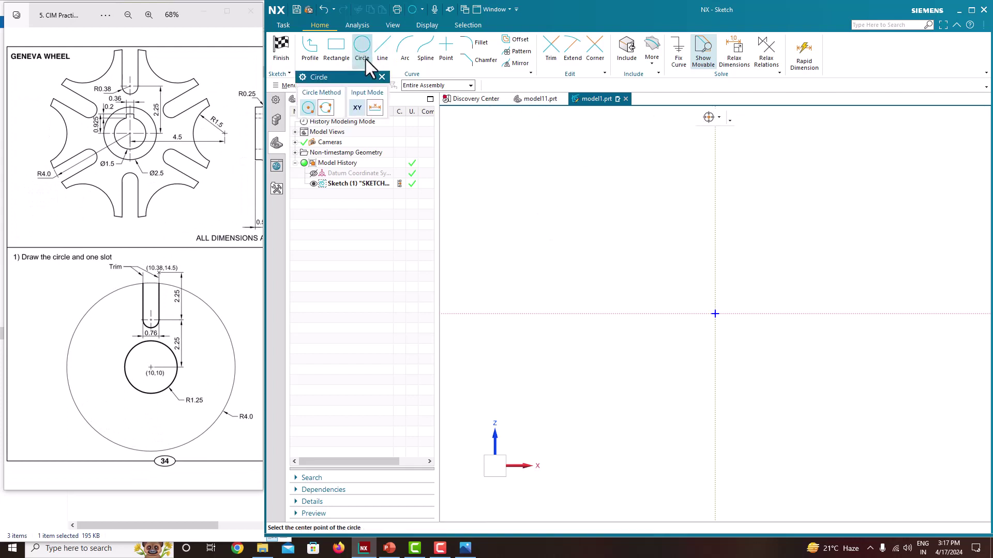
pyautogui.click(715, 314)
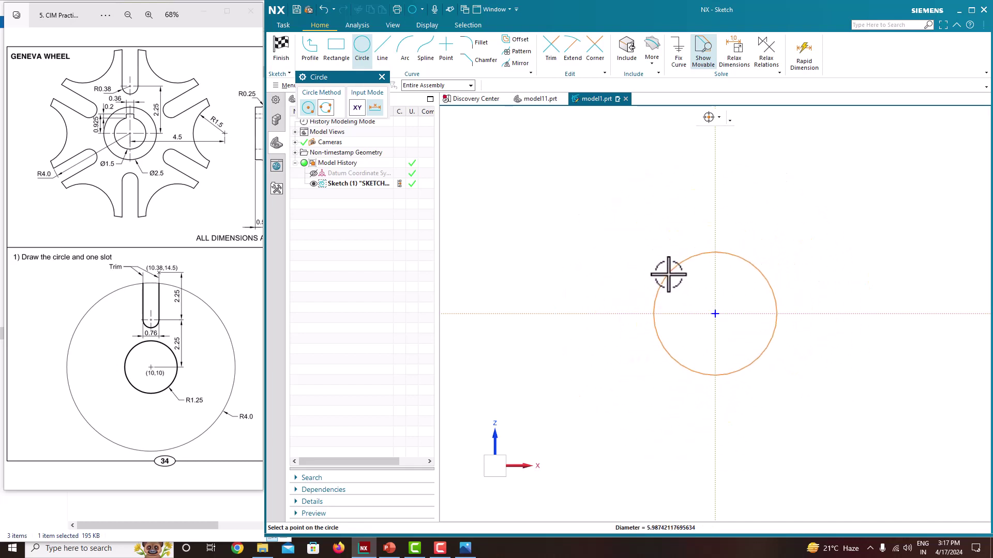
pyautogui.click(694, 294)
pyautogui.press('Escape')
# Step: Dimension the circle's diameter as 8 inches and scale the entire sketch to this first dimension
pyautogui.scroll(4, 709, 314)
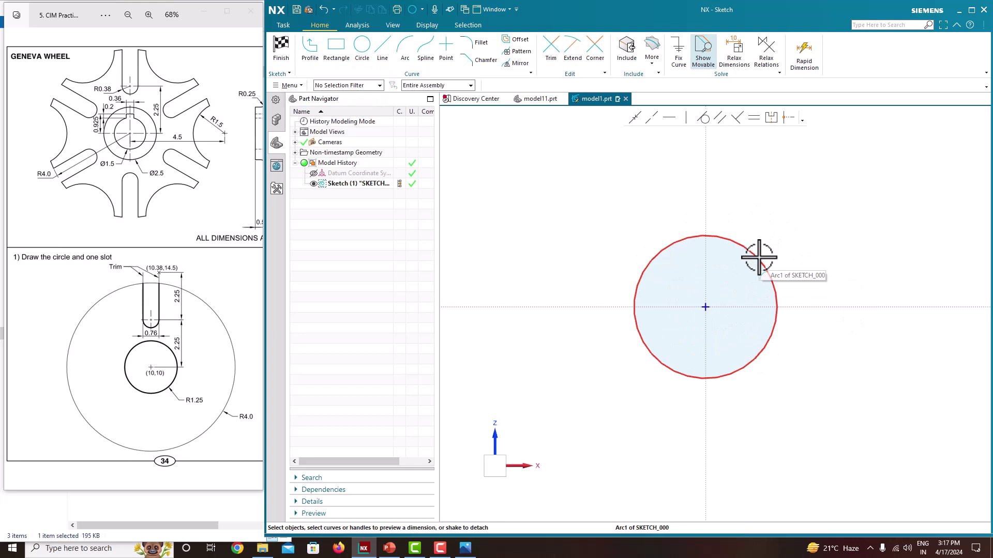
pyautogui.click(758, 257)
pyautogui.click(799, 268)
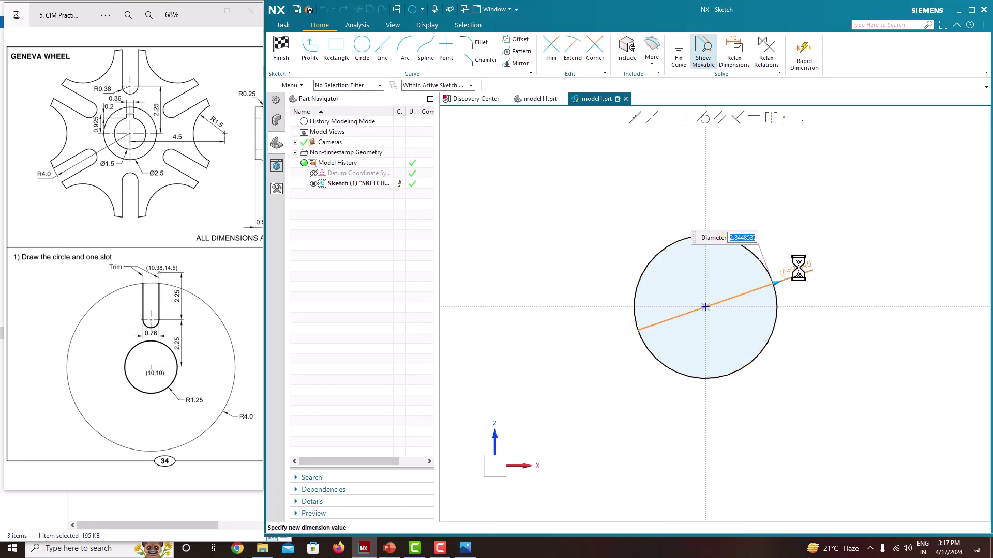
pyautogui.write('8')
pyautogui.press('Return')
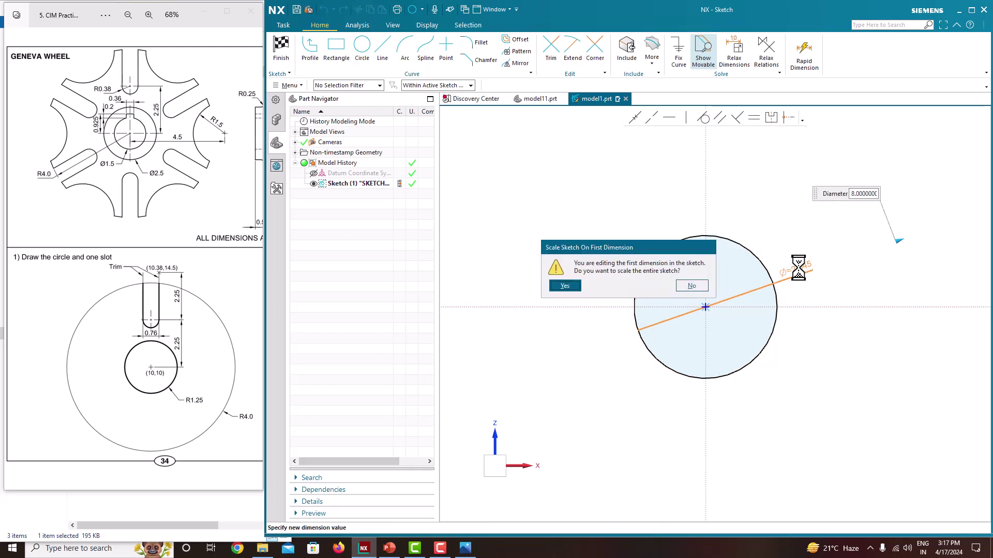
pyautogui.press('Return')
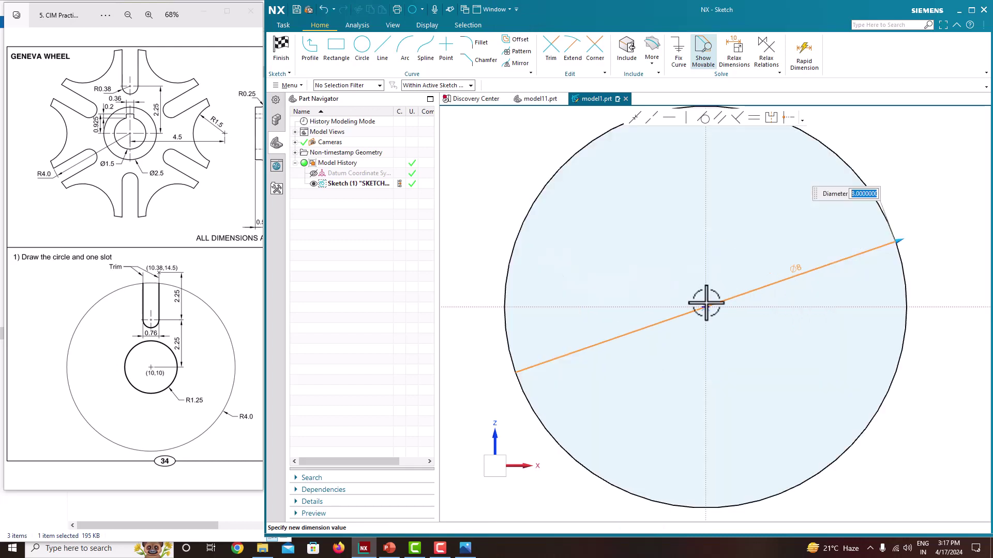
pyautogui.press('Escape')
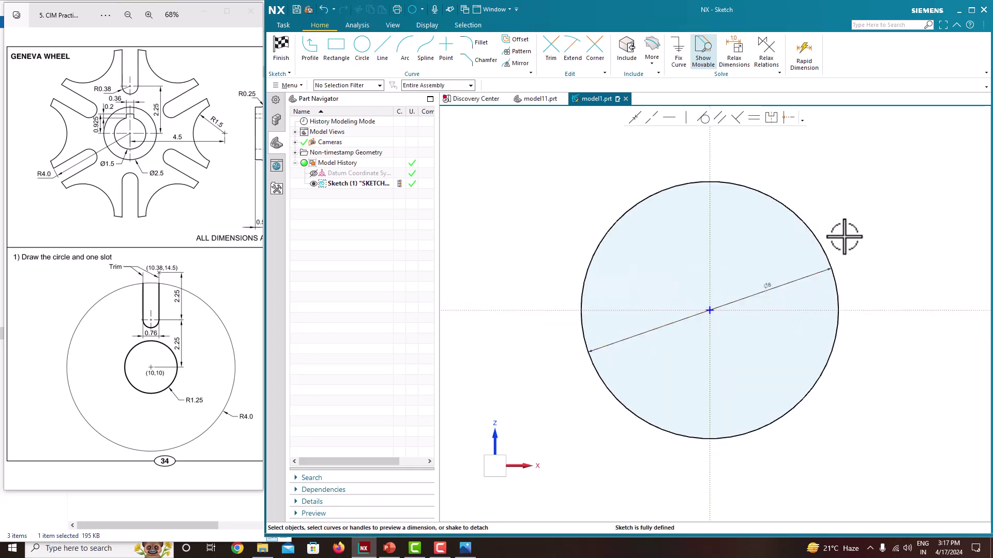
# Step: Sketch a narrow upright rectangle about 0.58 inches wide across the vertical axis, reaching up to the circle's upper edge
pyautogui.moveTo(138, 160); pyautogui.dragTo(129, 173)
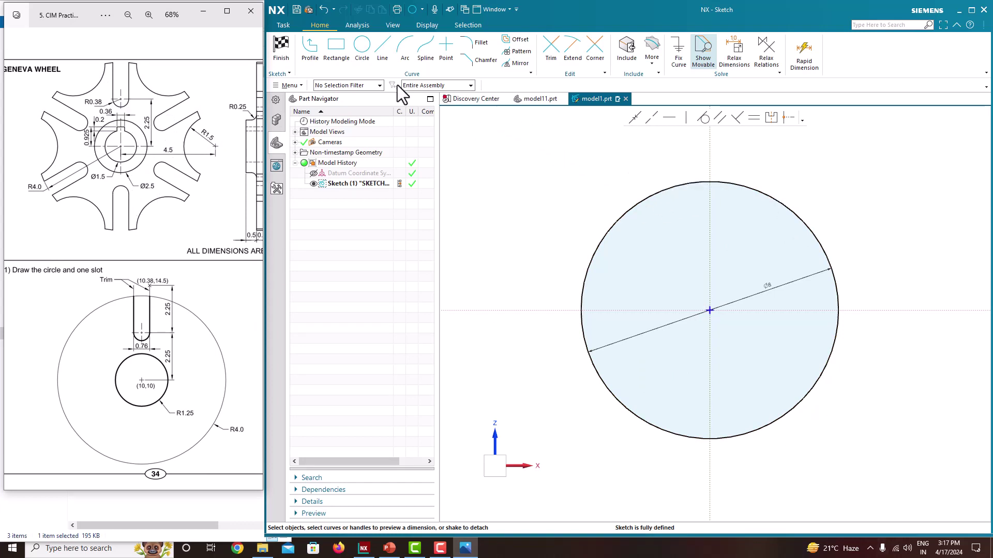
pyautogui.click(336, 48)
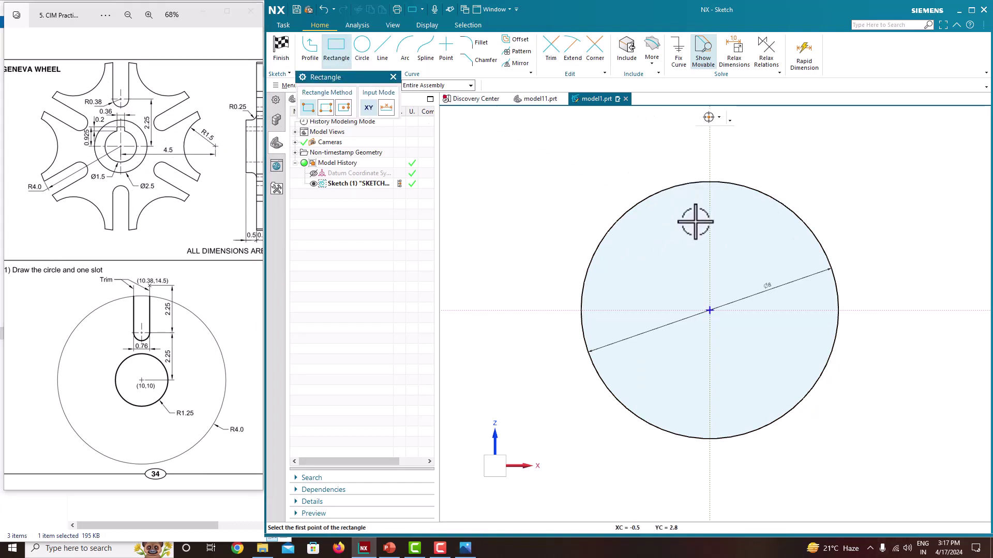
pyautogui.click(699, 247)
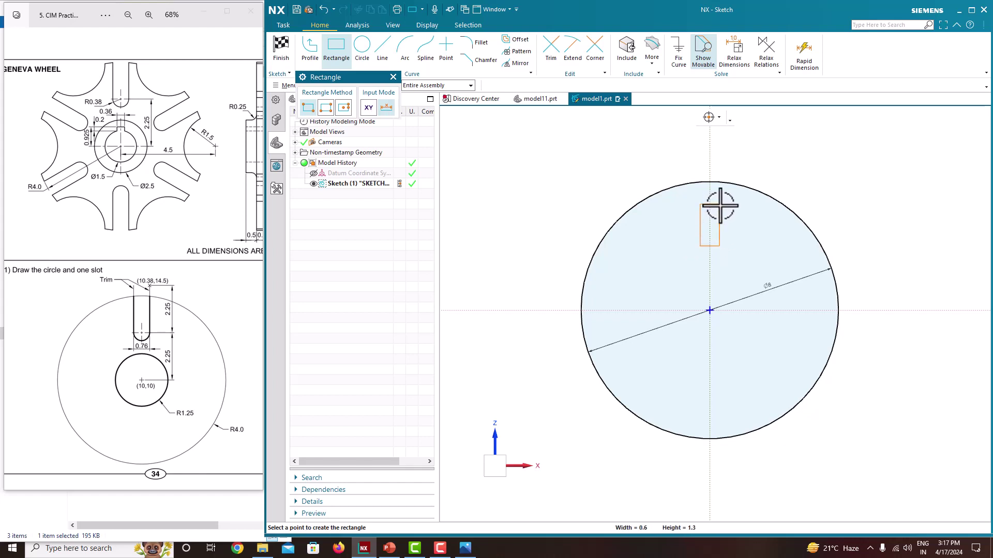
pyautogui.click(719, 181)
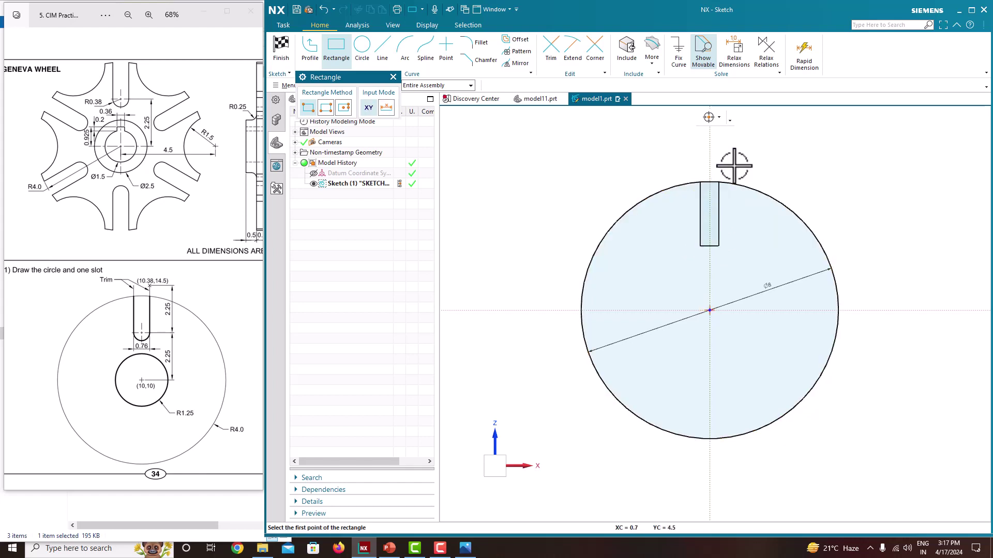
pyautogui.press('Escape')
# Step: Dimension the distance from the rectangle's lower edge to the horizontal axis as 2.25 inches
pyautogui.scroll(3, 703, 181)
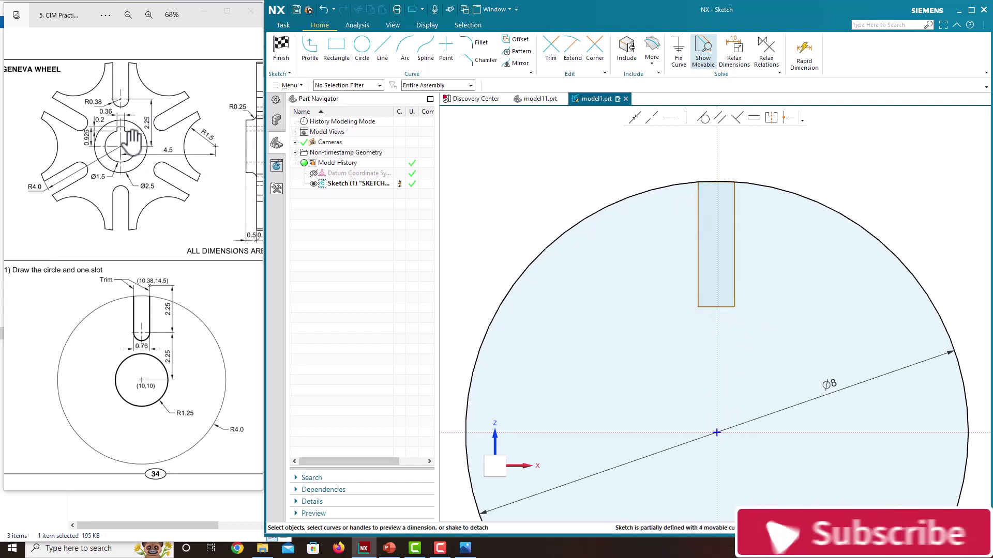
pyautogui.click(719, 307)
pyautogui.click(766, 432)
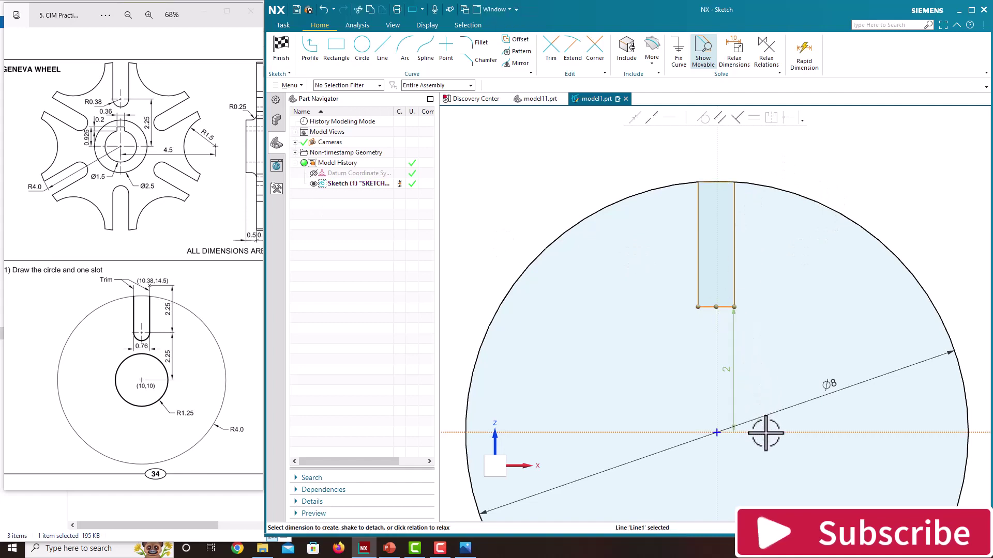
pyautogui.click(728, 369)
pyautogui.write('2.25')
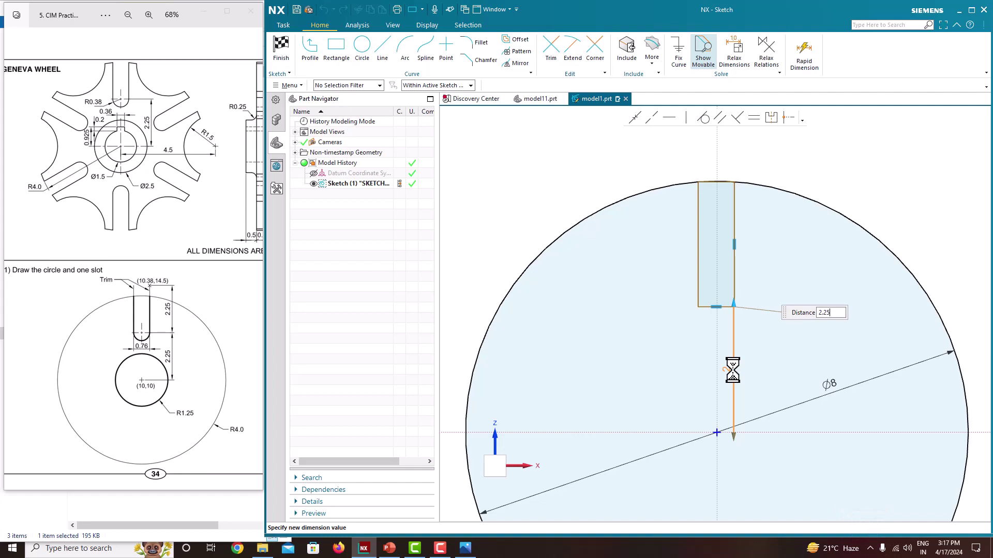
pyautogui.press('Return')
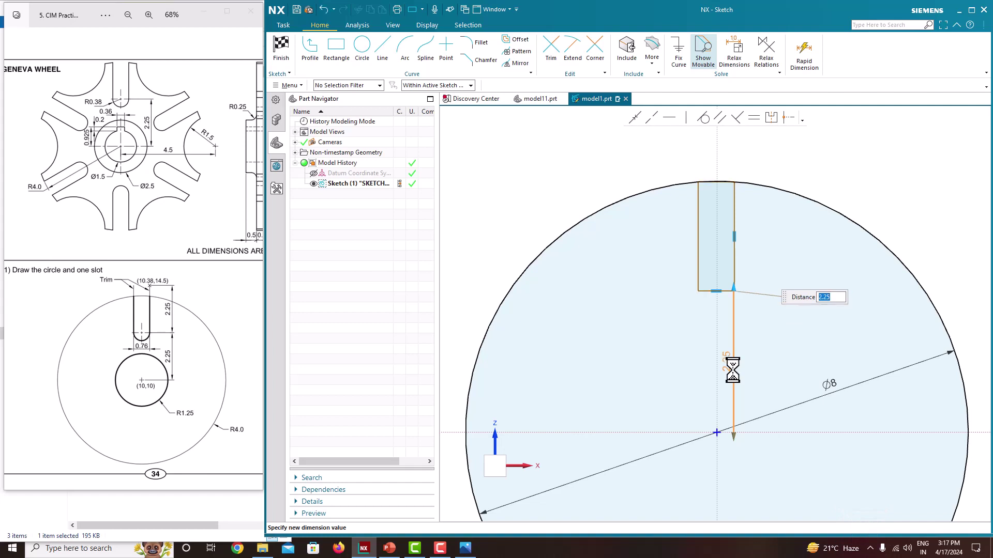
pyautogui.middleClick(796, 254)
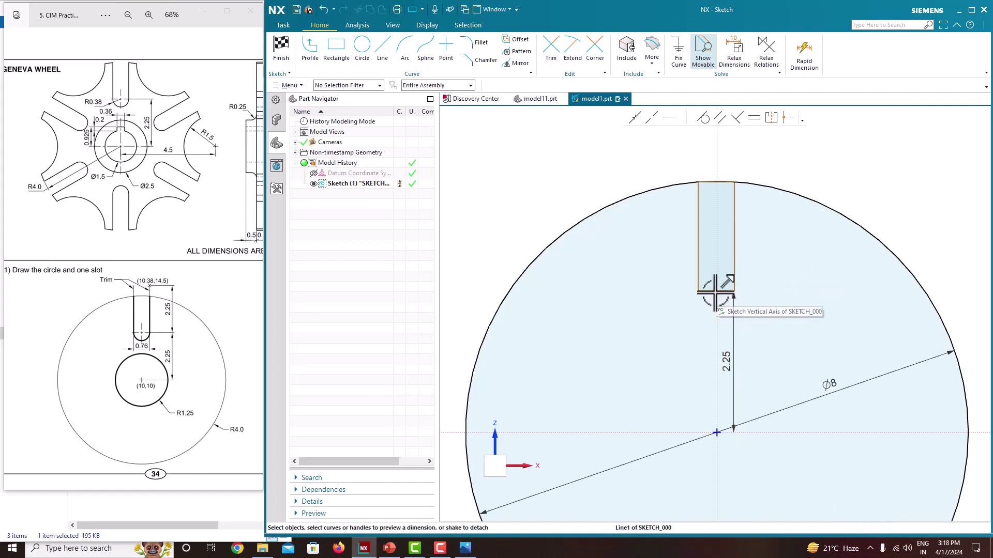
# Step: Dimension the slot rectangle's width as 0.38+0.38, giving 0.76 inches
pyautogui.keyDown('ctrl'); pyautogui.scroll(5, 122, 111); pyautogui.keyUp('ctrl')
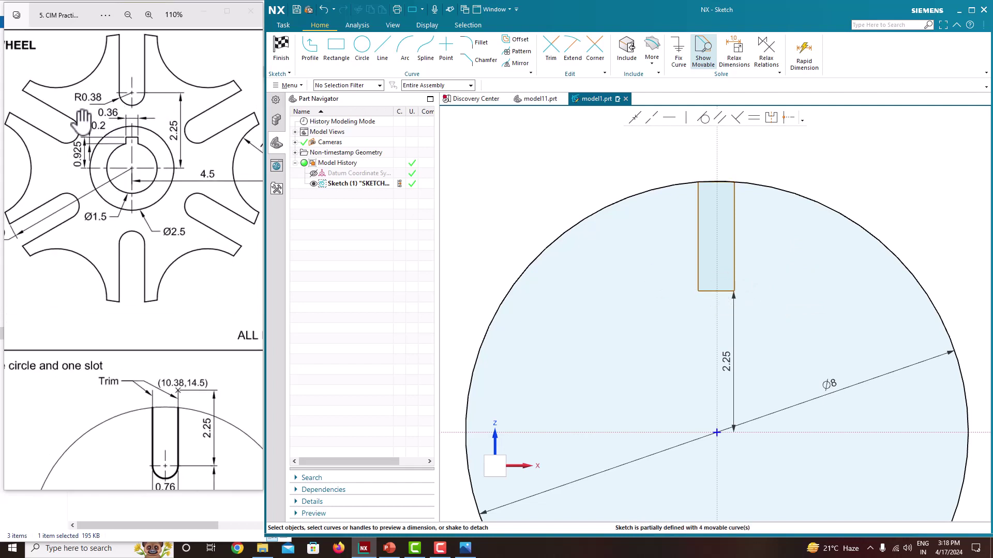
pyautogui.click(712, 290)
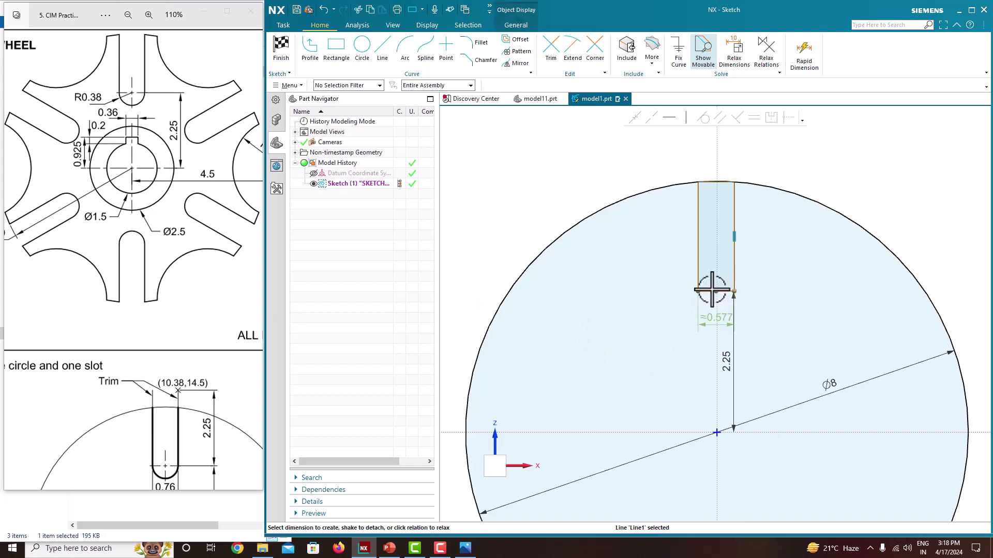
pyautogui.click(713, 319)
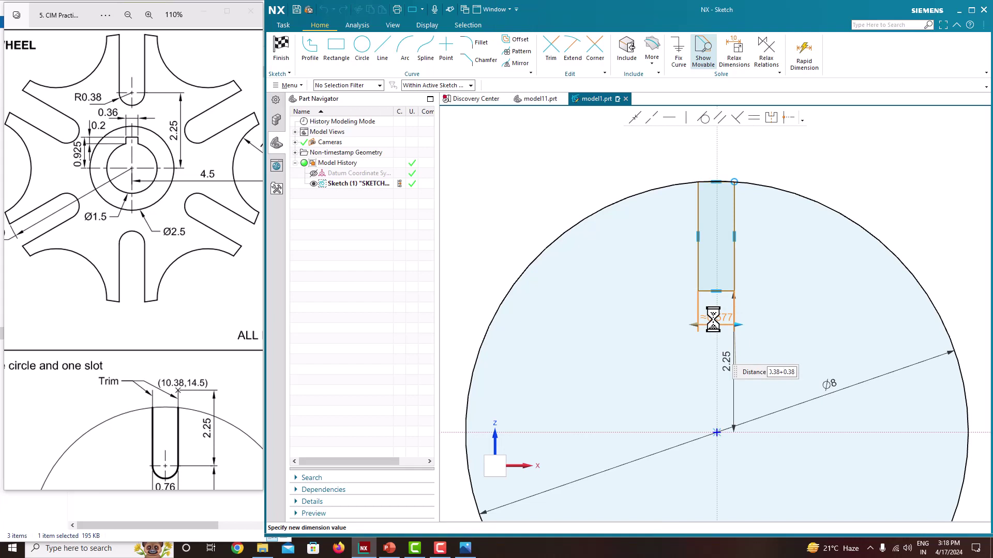
pyautogui.click(716, 303)
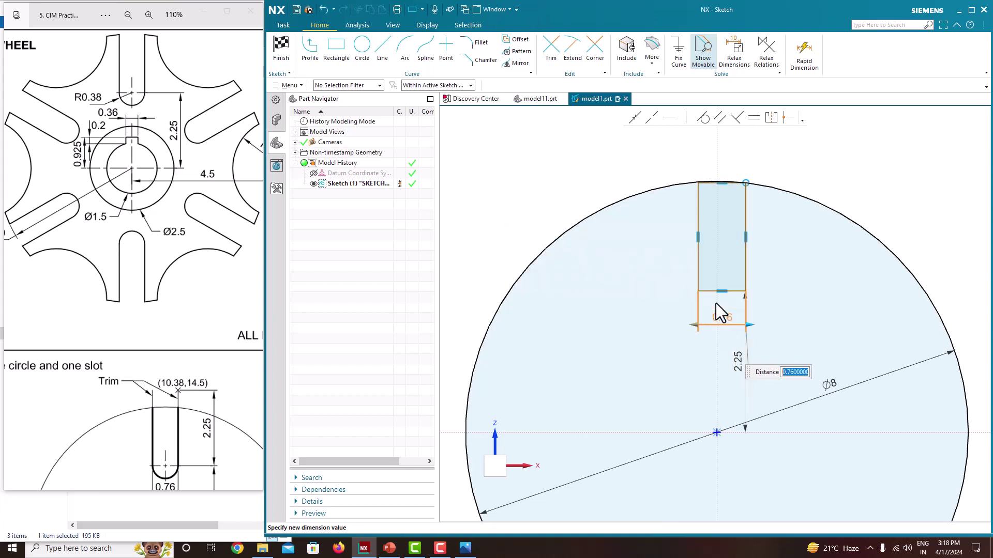
pyautogui.middleClick(776, 262)
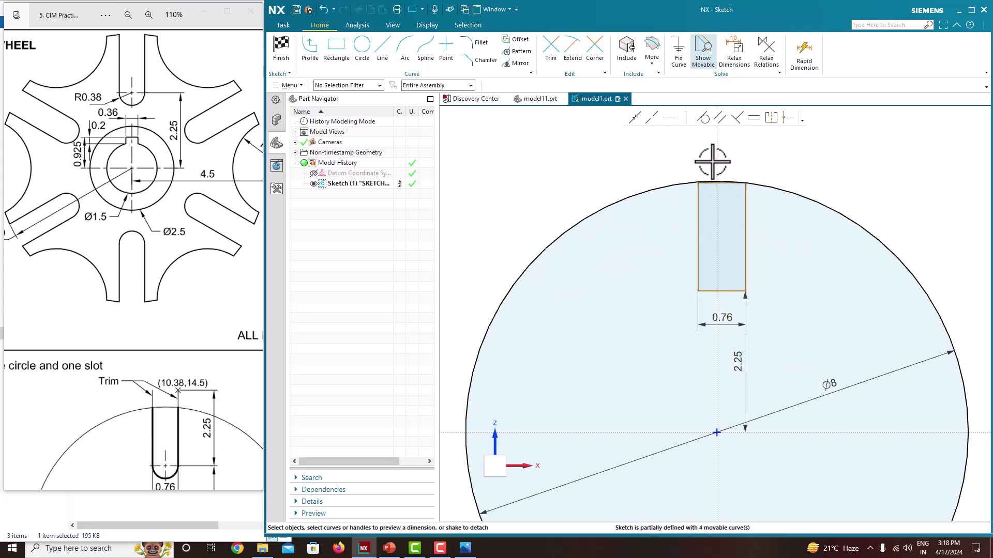
# Step: Make the rectangle's two upper corner points symmetric about the sketch's vertical axis
pyautogui.scroll(6, 743, 179)
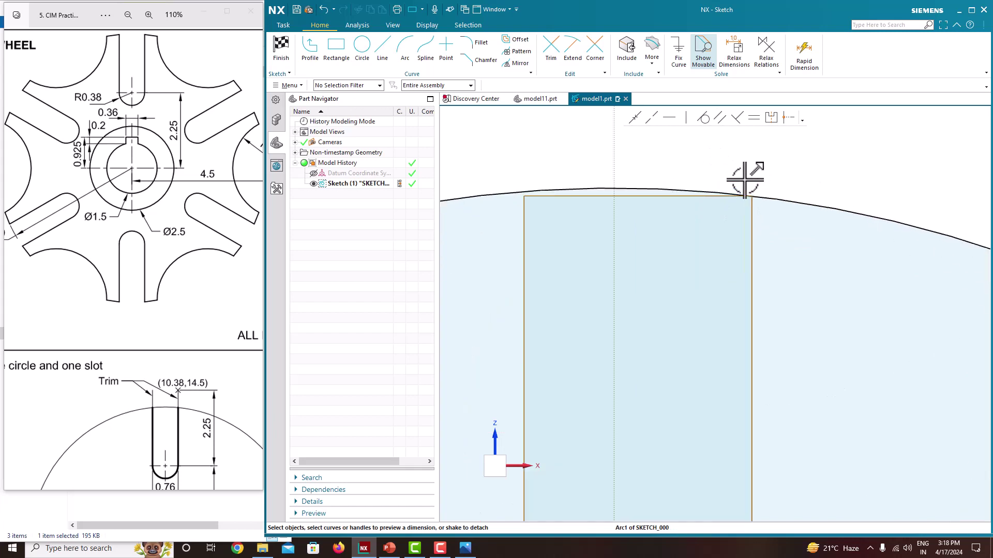
pyautogui.click(758, 124)
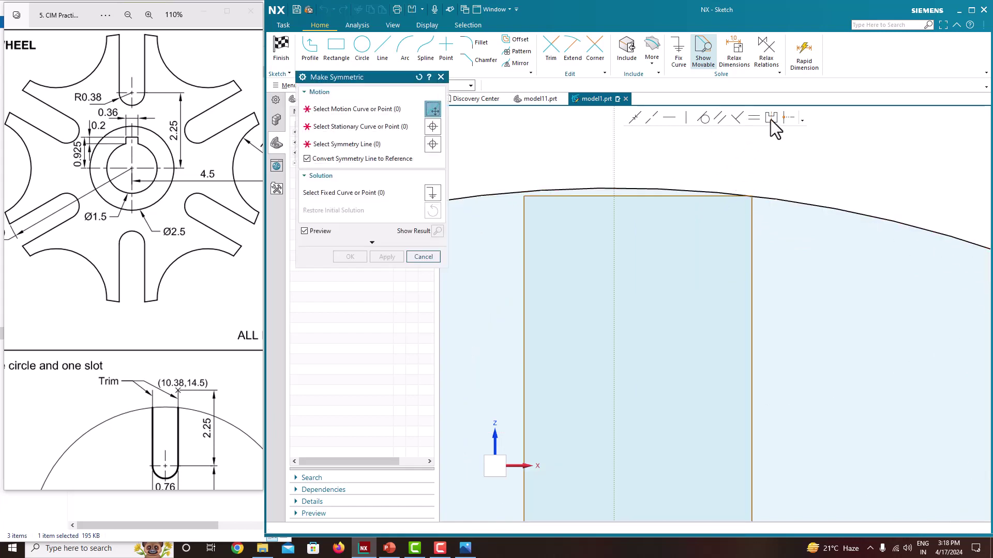
pyautogui.click(751, 197)
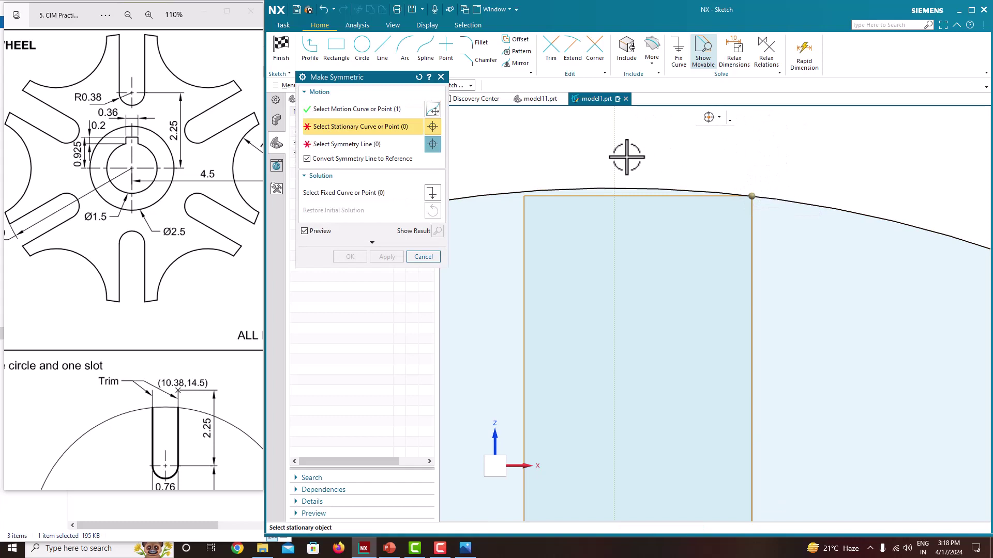
pyautogui.click(524, 196)
pyautogui.click(613, 163)
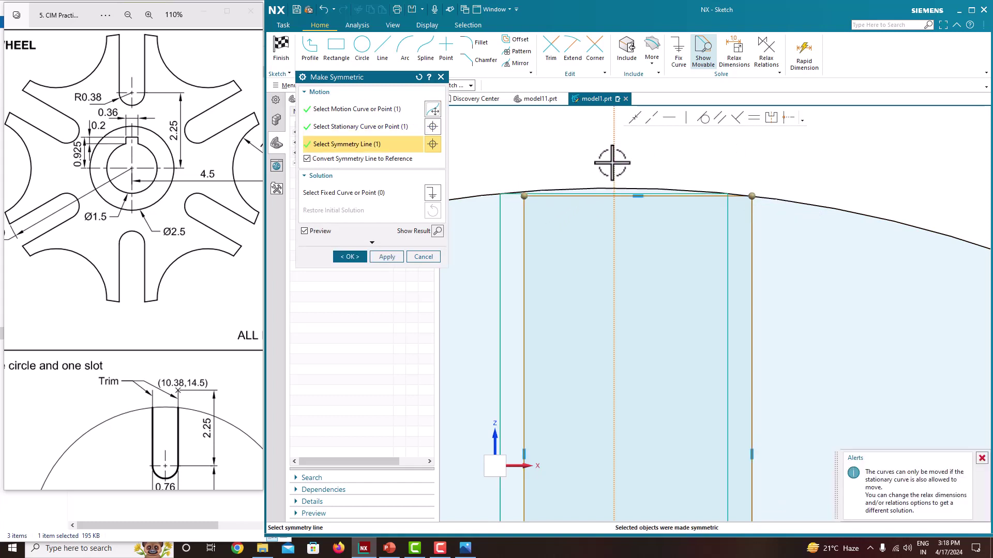
pyautogui.click(352, 257)
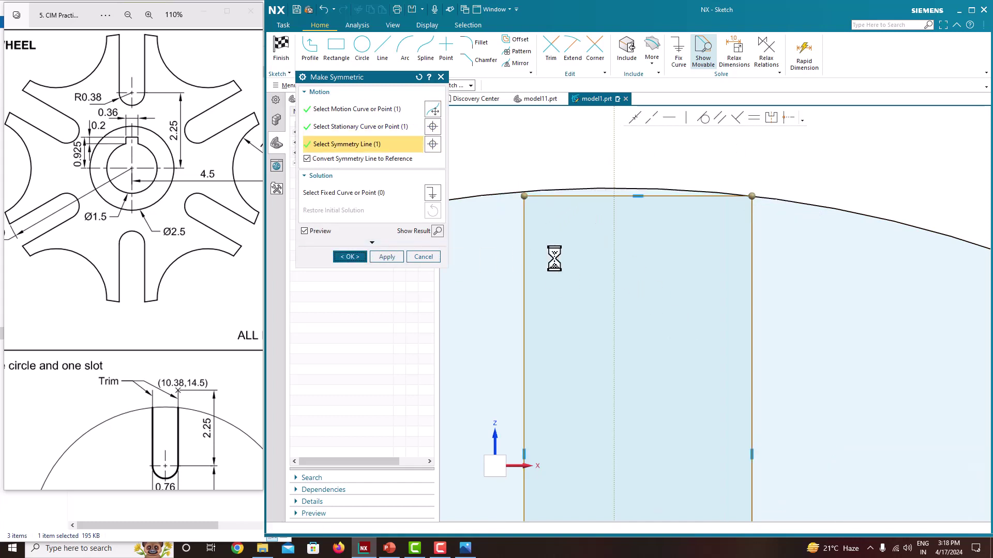
pyautogui.scroll(-5, 579, 254)
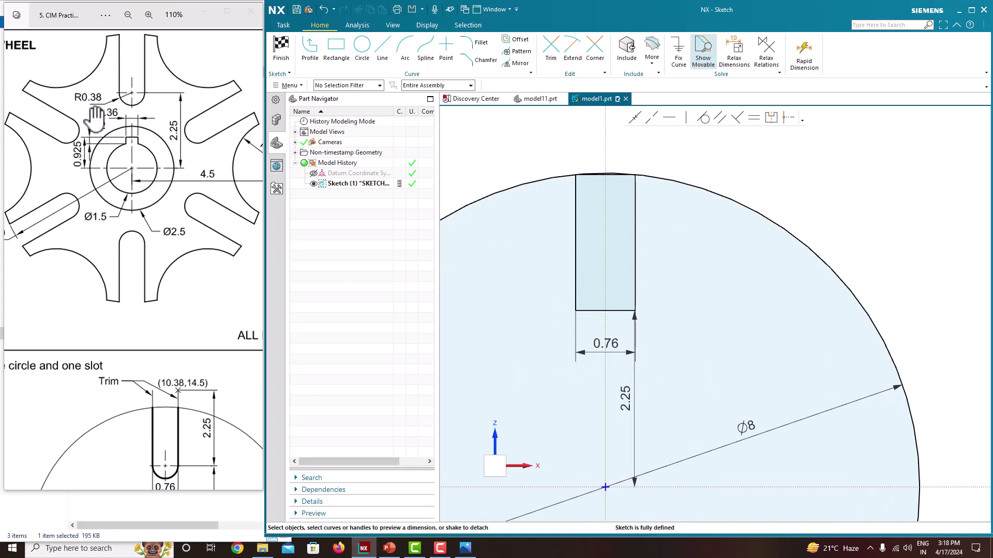
# Step: Draw a downward semicircular arc of radius 0.38 by centre and endpoints, centred on the rectangle's lower edge and joining its two lower corners
pyautogui.click(407, 56)
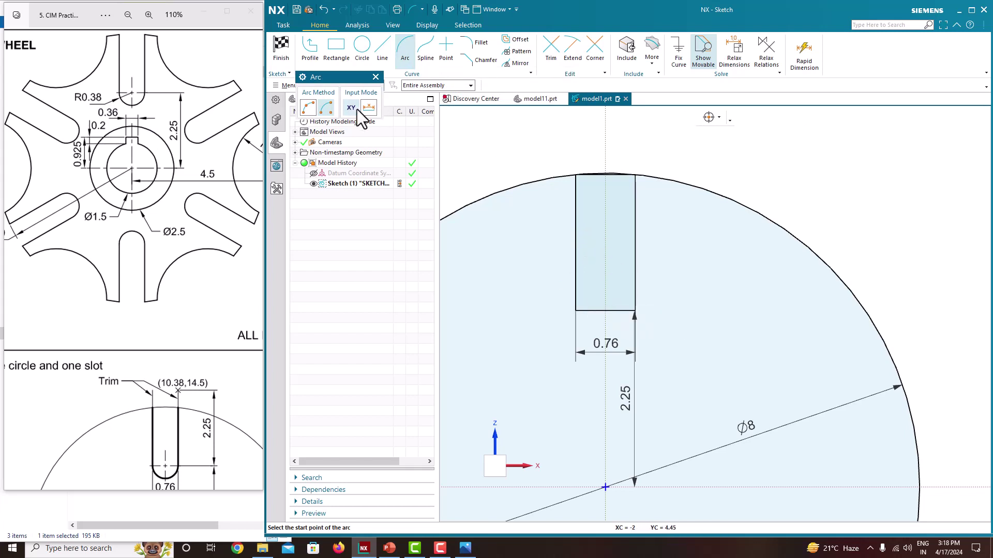
pyautogui.click(324, 110)
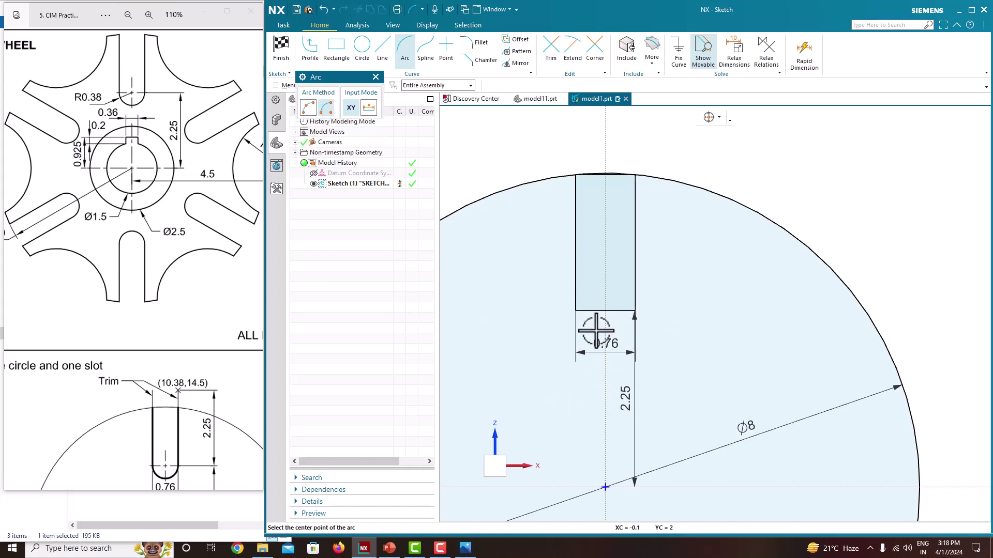
pyautogui.click(604, 310)
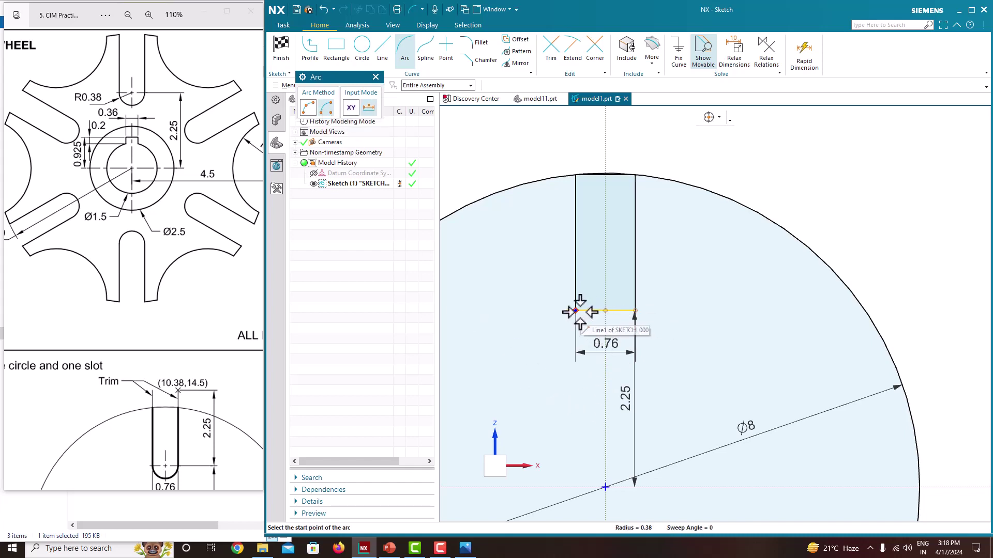
pyautogui.click(576, 311)
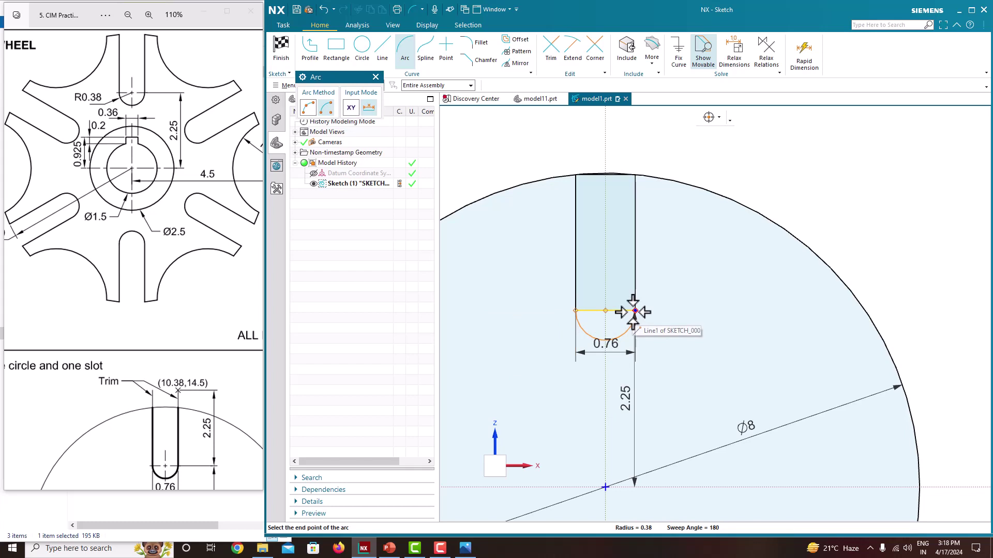
pyautogui.click(635, 310)
pyautogui.press('Escape')
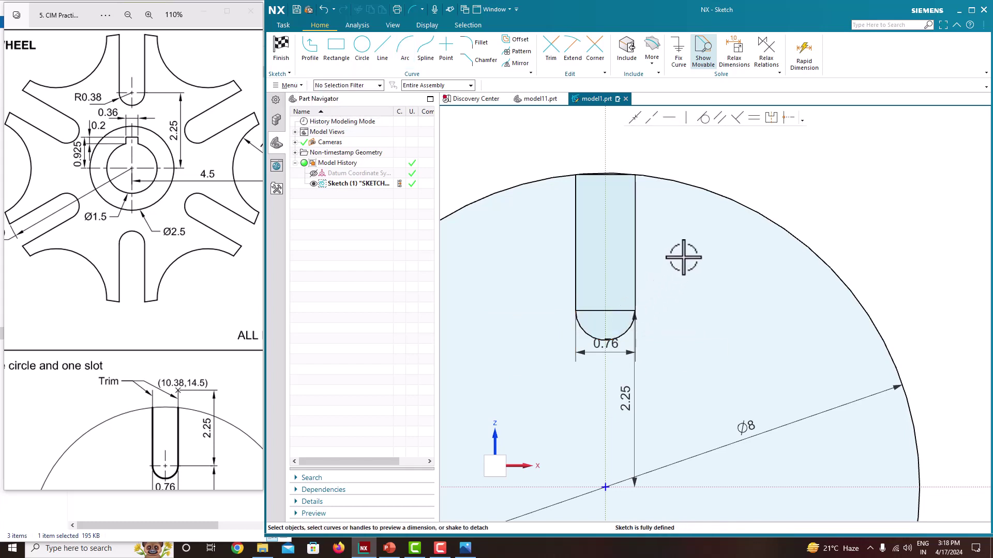
# Step: Trim the circle segment across the slot opening and the rectangle's upper and lower edges to leave an open round-ended slot
pyautogui.click(551, 51)
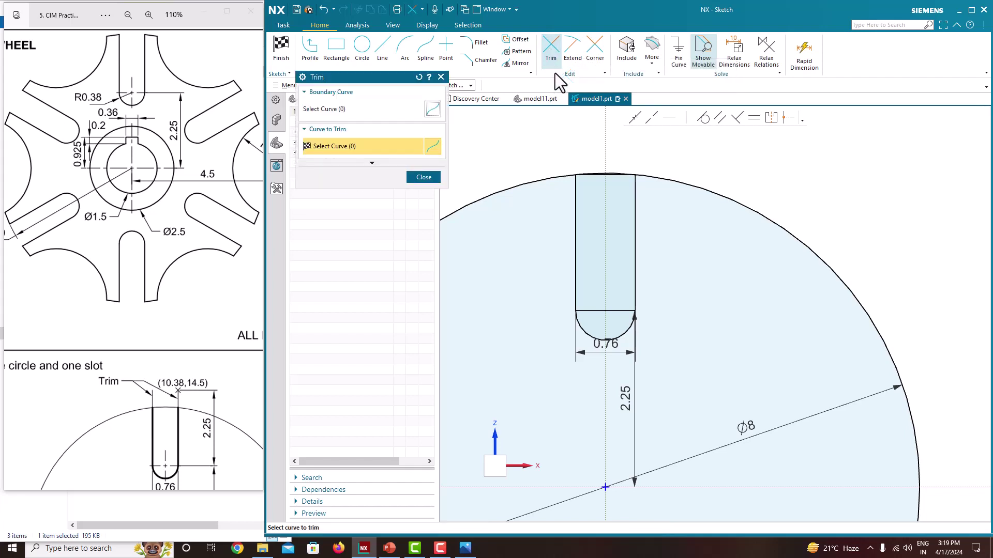
pyautogui.click(599, 174)
pyautogui.click(619, 306)
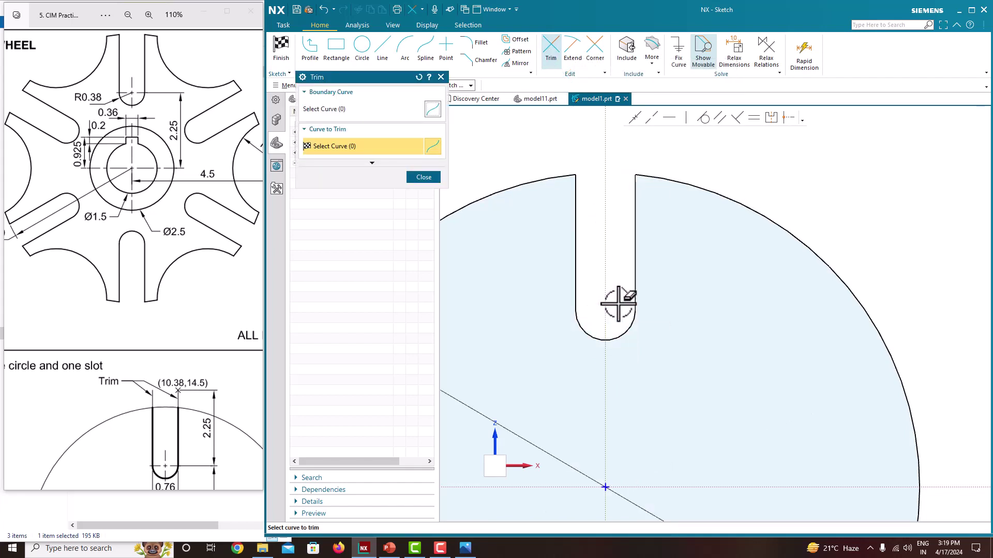
pyautogui.scroll(-3, 696, 261)
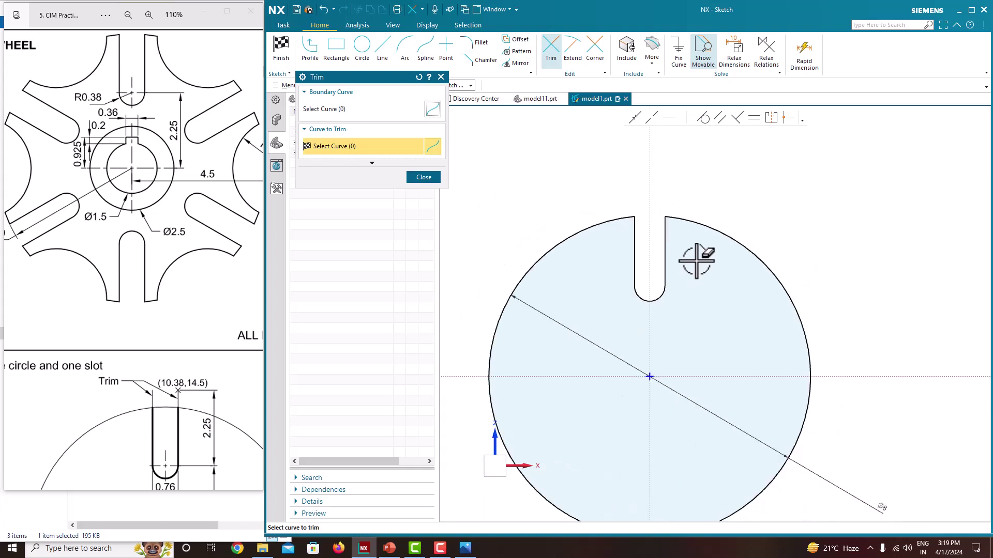
pyautogui.click(434, 178)
# Step: Sketch a circle about 5.5 inches in diameter, centred on the horizontal axis outside the large circle and overlapping its right-hand edge
pyautogui.scroll(-1, 548, 197)
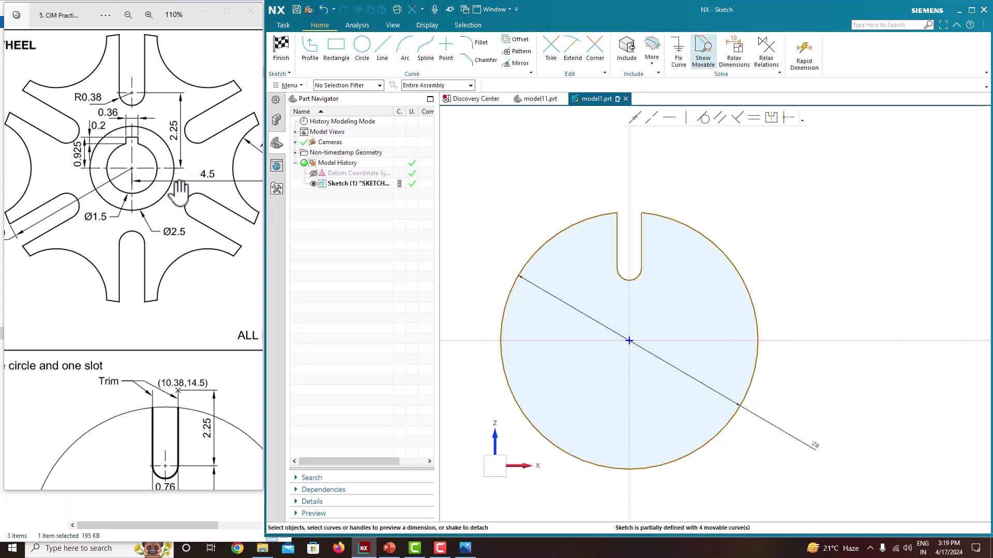
pyautogui.scroll(-1, 179, 191)
pyautogui.scroll(-1, 207, 189)
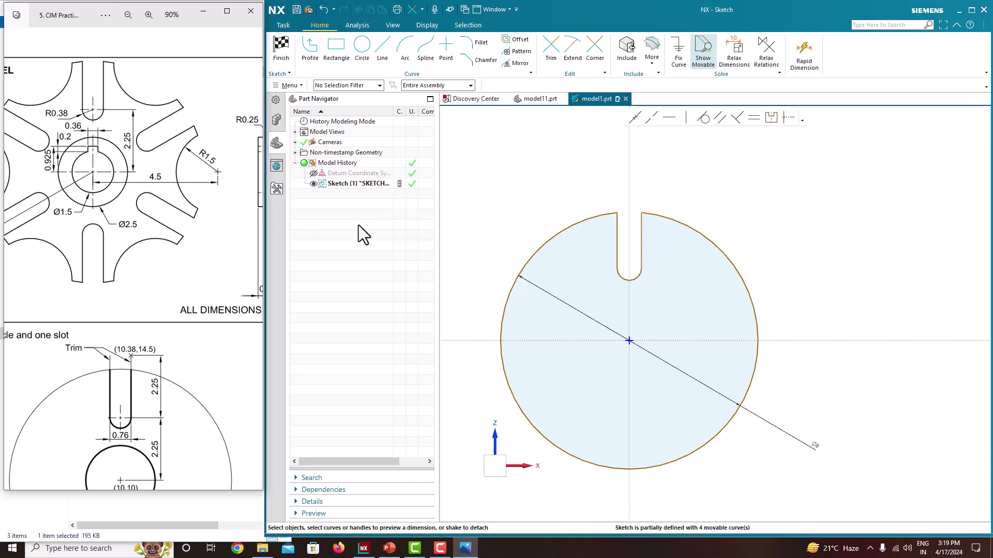
pyautogui.click(367, 60)
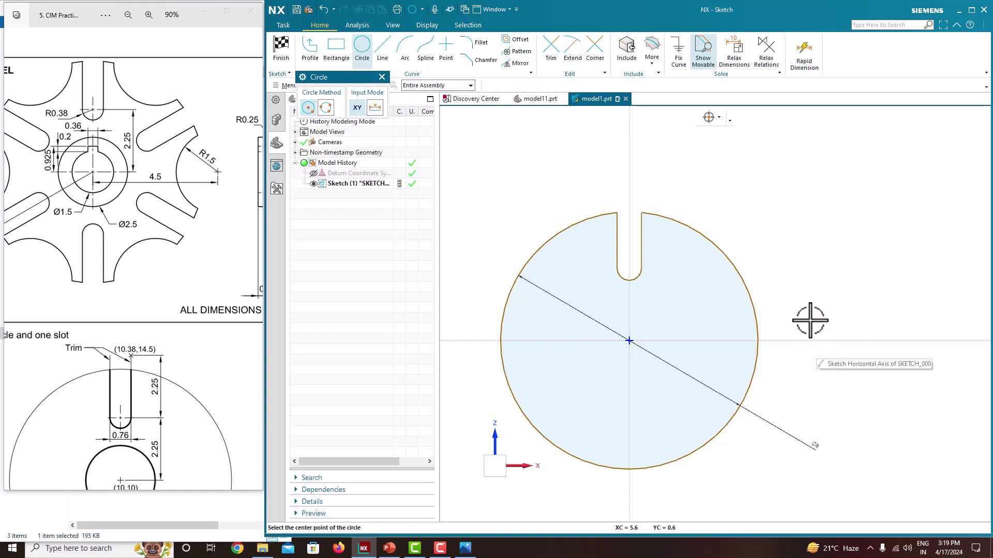
pyautogui.click(810, 340)
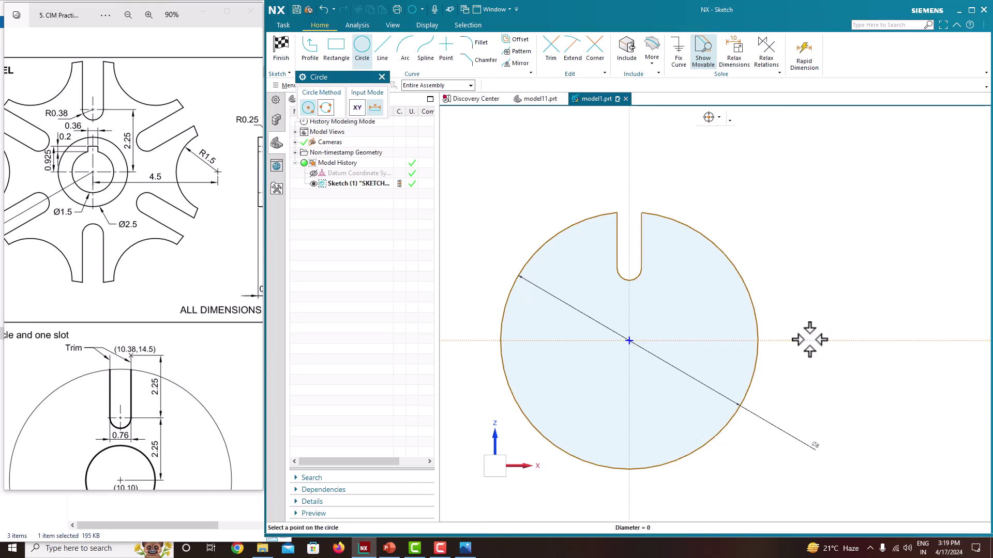
pyautogui.click(767, 264)
pyautogui.press('Escape')
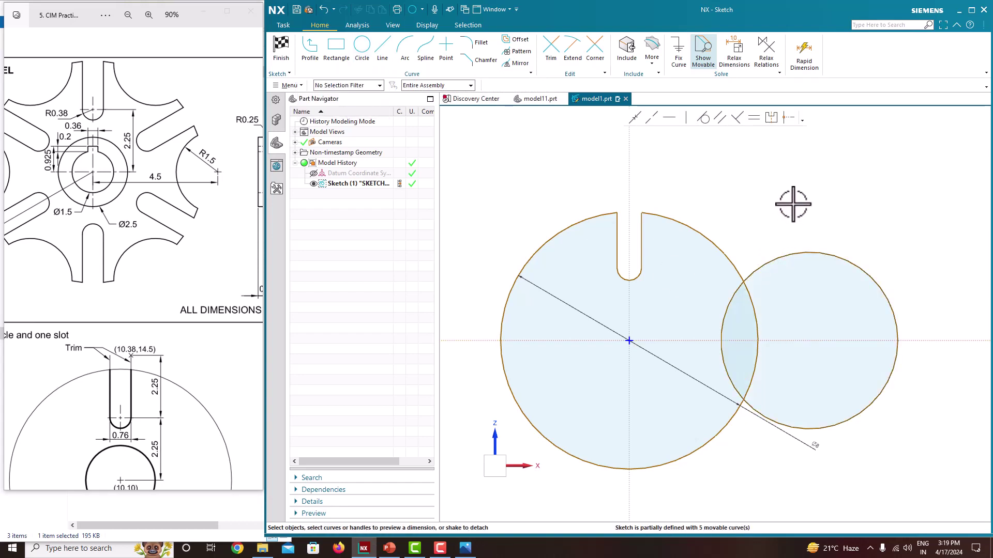
# Step: Dimension the side circle's diameter as 1.5+1.5, keeping only the resulting value of 3 inches without the formula
pyautogui.click(852, 257)
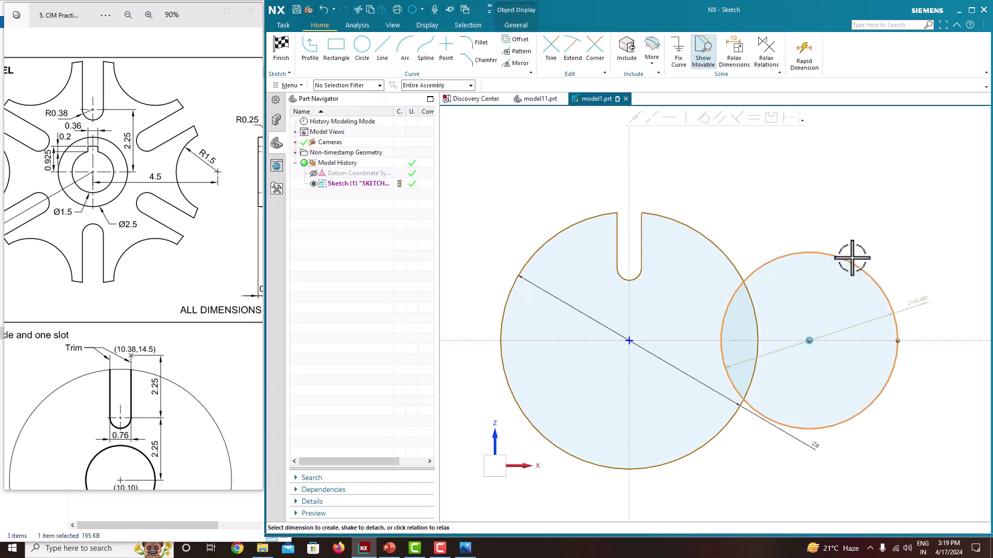
pyautogui.click(921, 296)
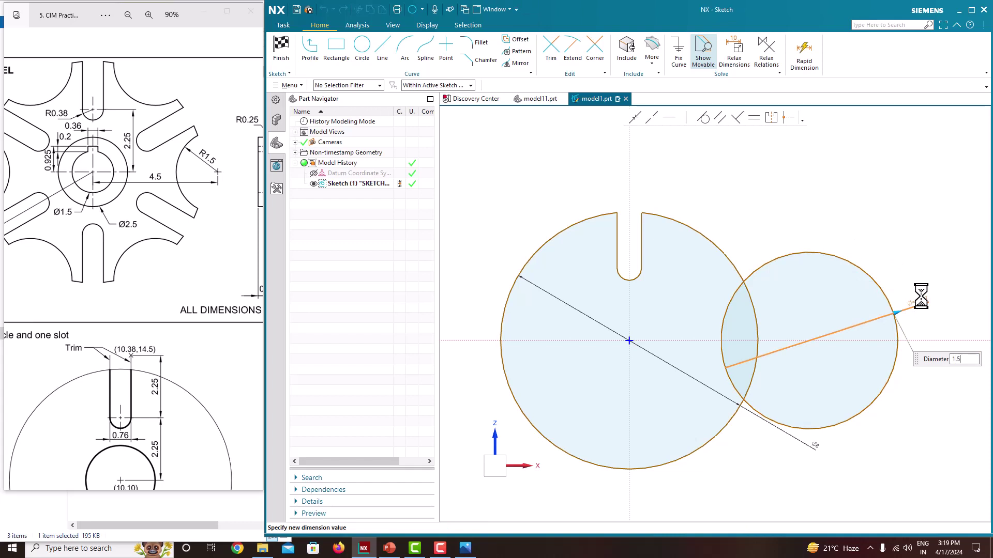
pyautogui.write('1.5+1.5')
pyautogui.press('Return')
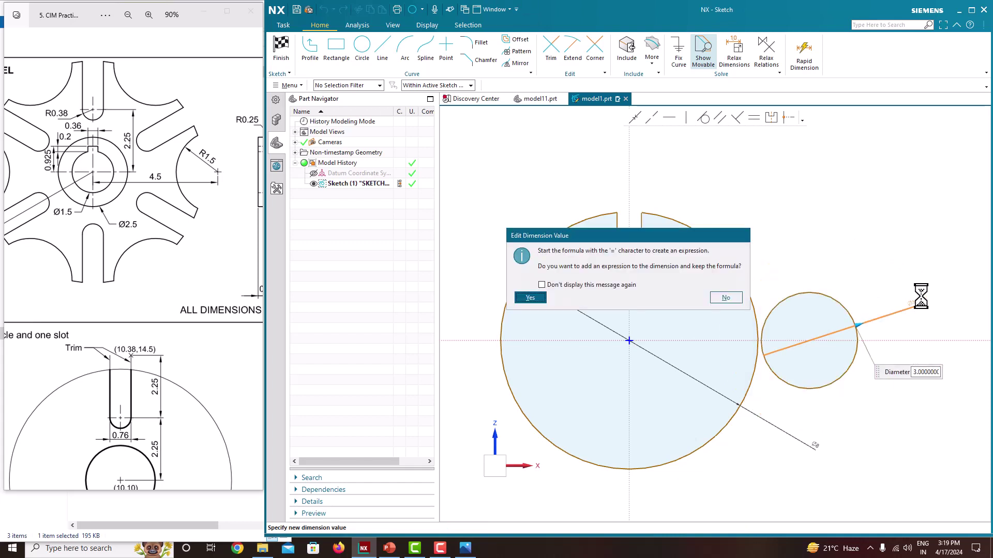
pyautogui.click(731, 299)
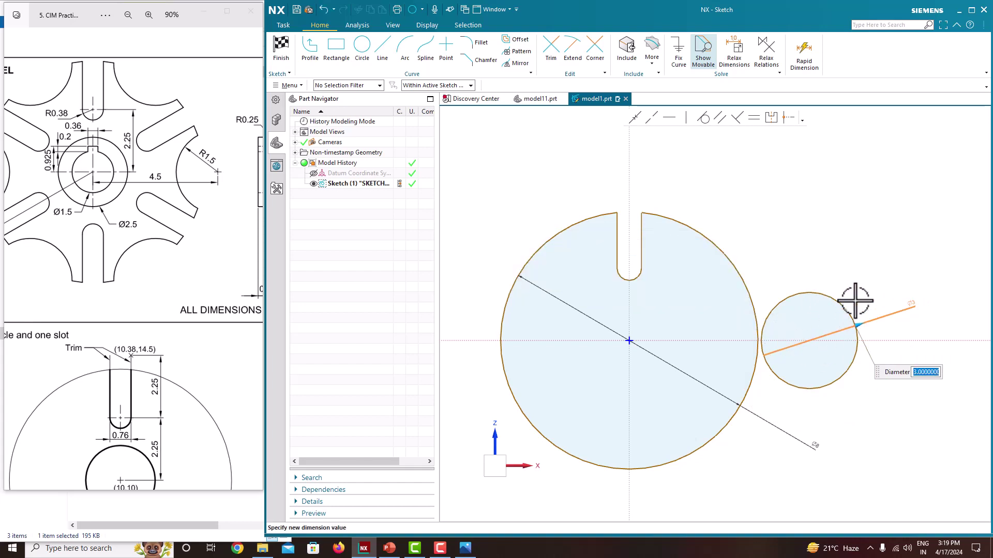
pyautogui.scroll(2, 835, 299)
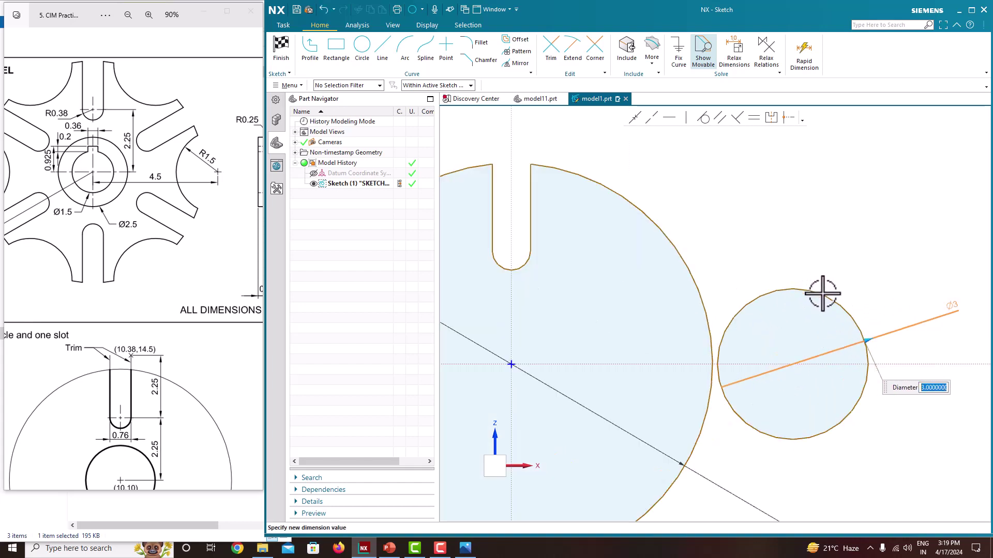
pyautogui.press('Escape')
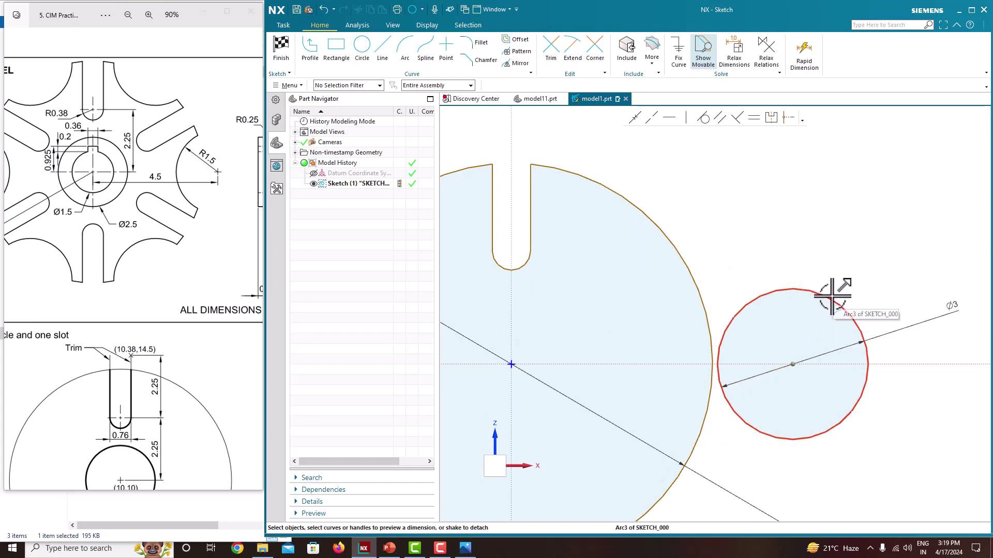
# Step: Dimension the distance from the side circle's centre to the vertical axis as 4.5 inches
pyautogui.click(793, 365)
pyautogui.scroll(-3, 793, 362)
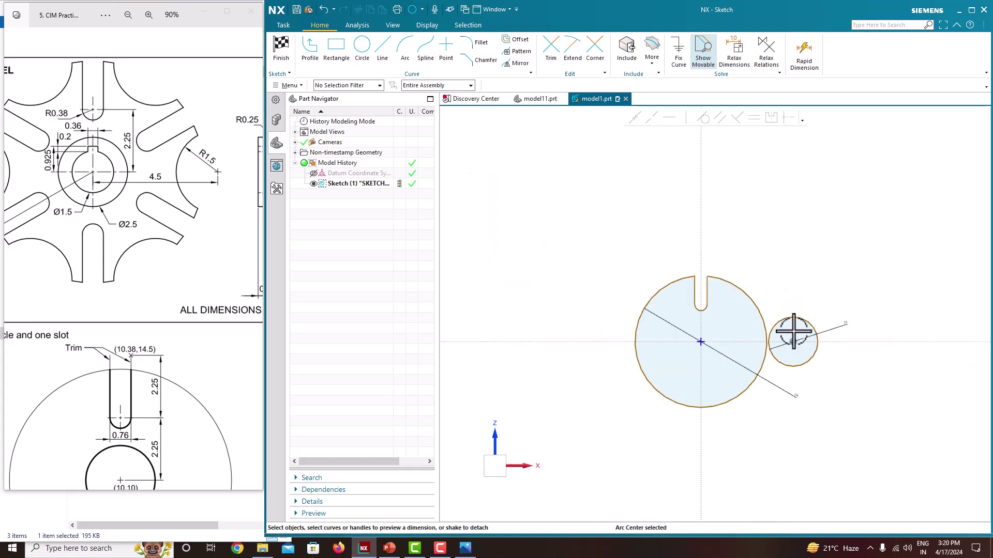
pyautogui.click(702, 326)
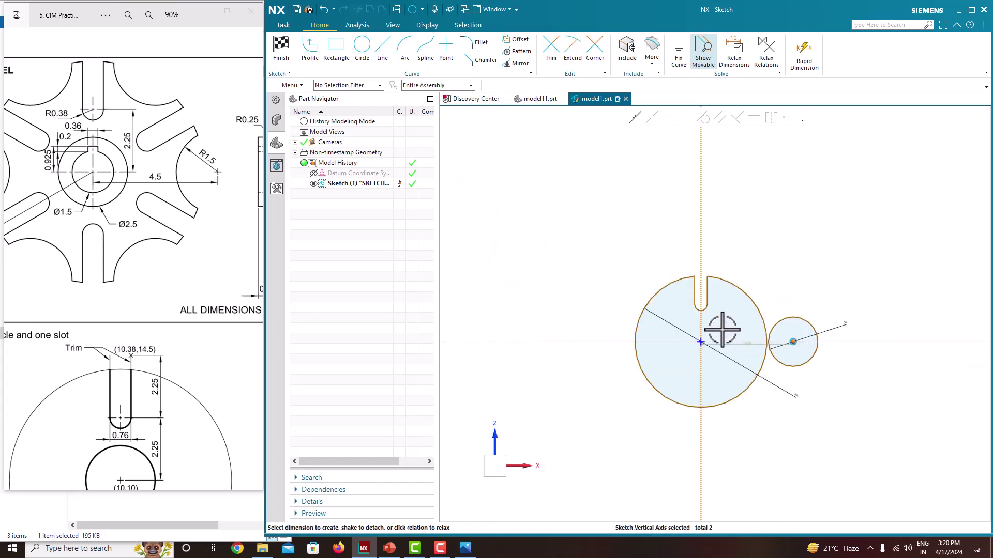
pyautogui.scroll(5, 749, 341)
pyautogui.click(749, 339)
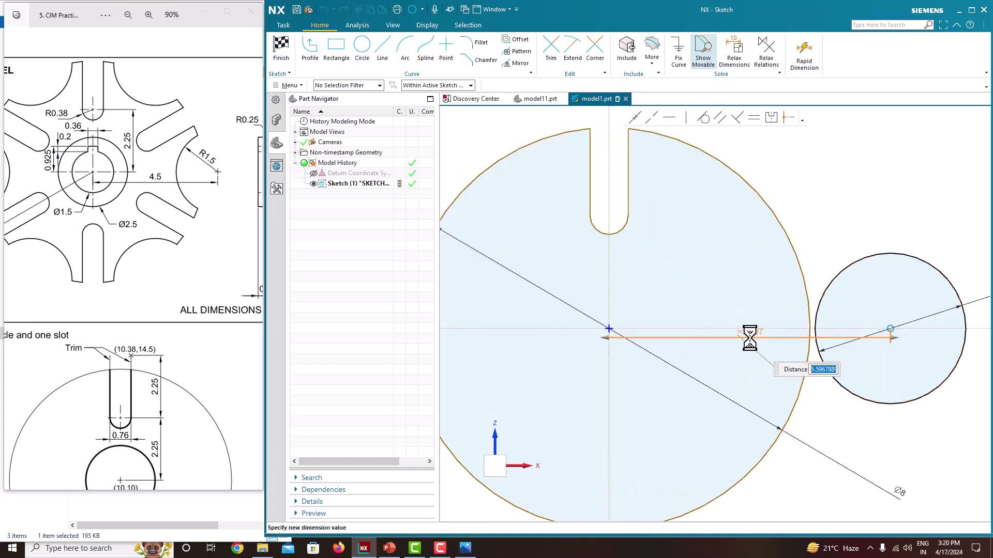
pyautogui.write('4.5')
pyautogui.press('Return')
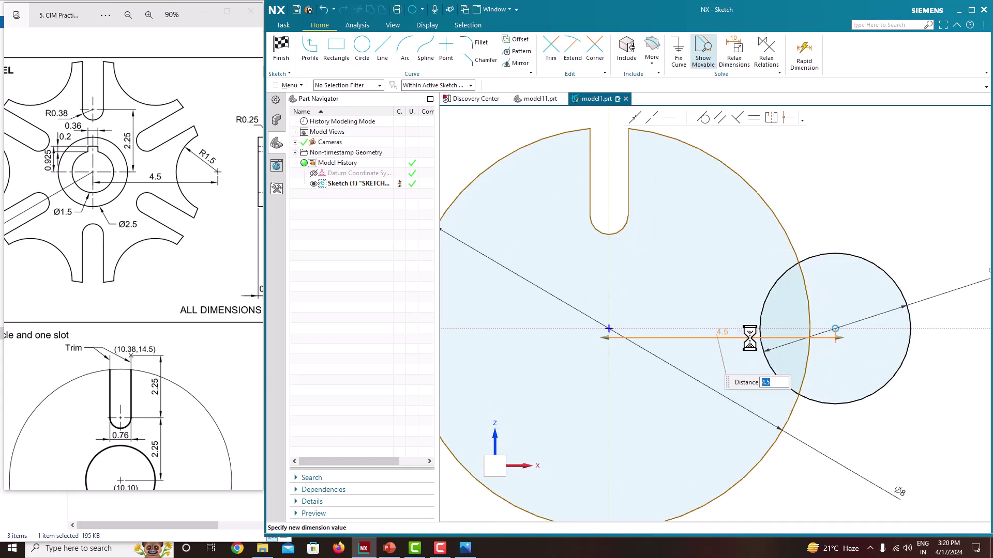
pyautogui.press('Escape')
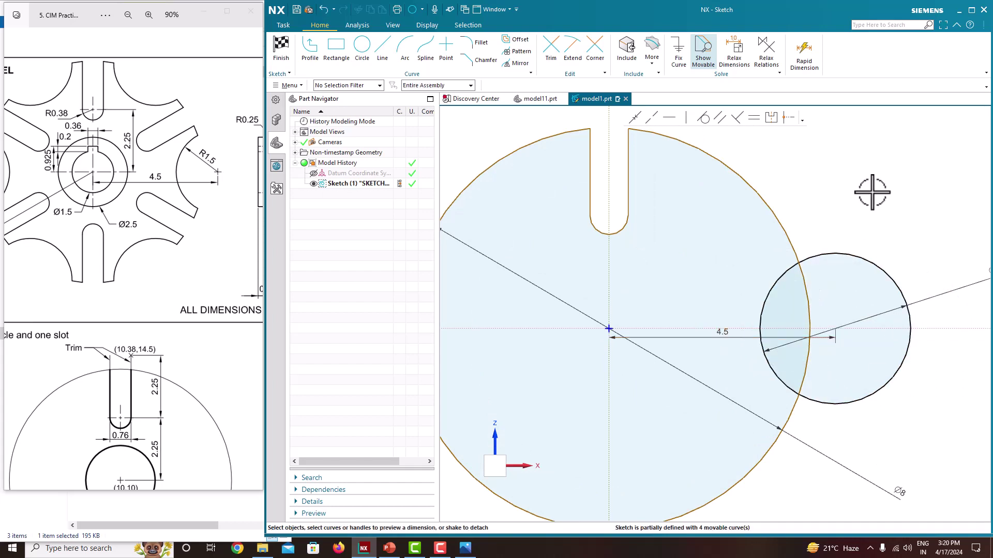
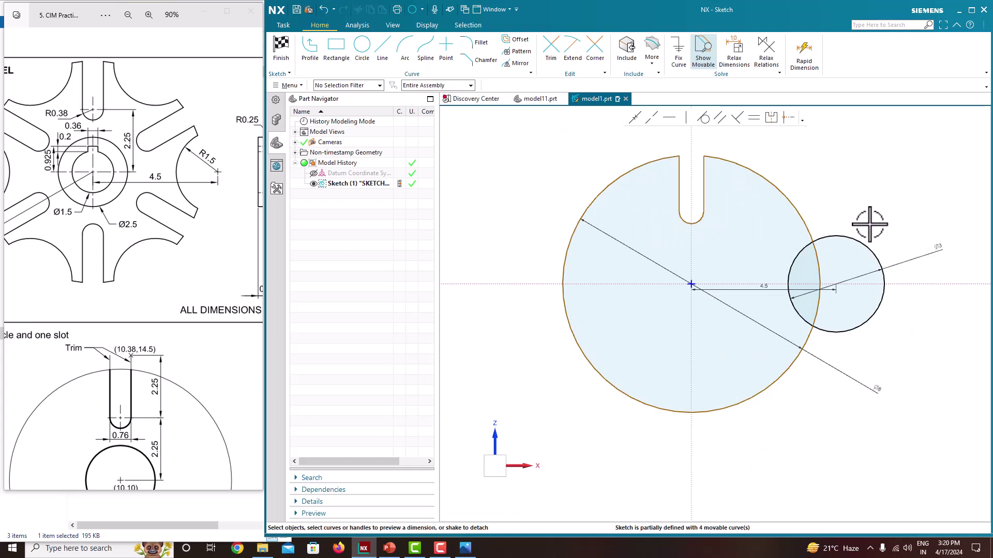
# Step: Trim the side circle's portion outside the large circle and the large circle's segment inside it, leaving a concave cutout
pyautogui.click(548, 59)
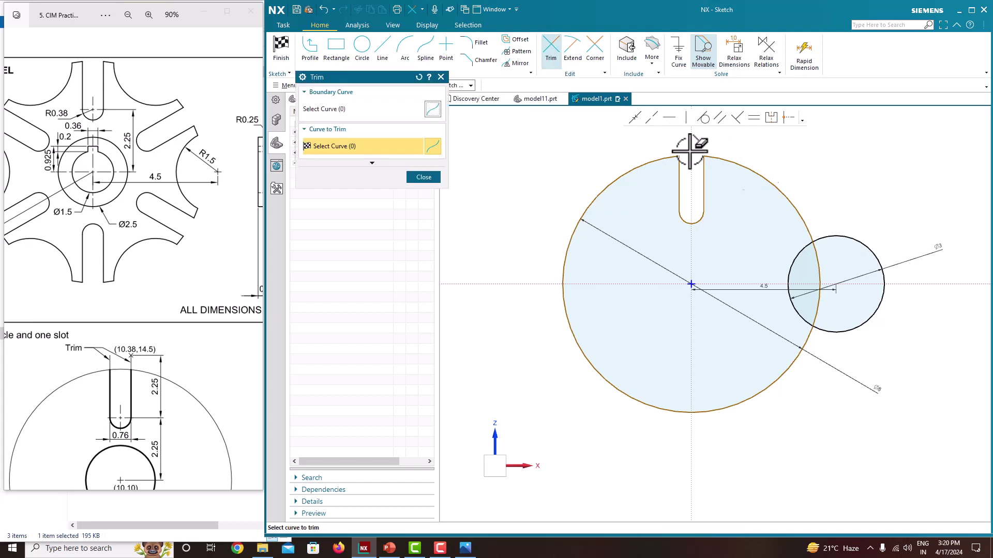
pyautogui.click(860, 255)
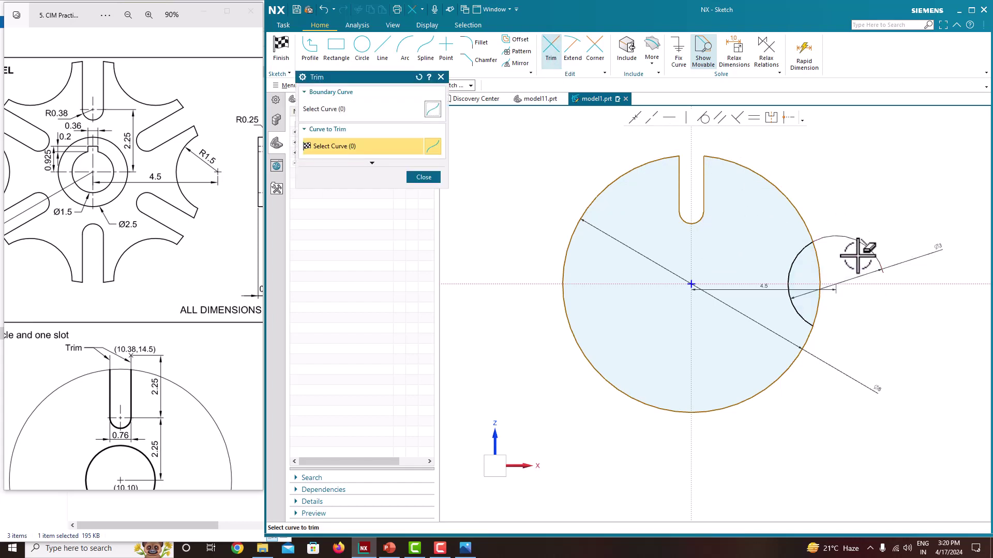
pyautogui.click(819, 262)
pyautogui.press('Escape')
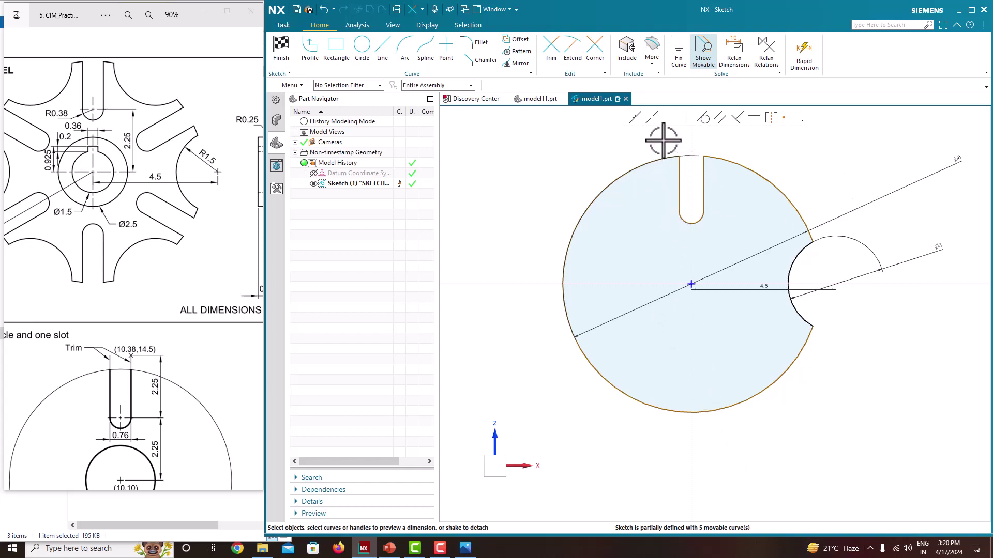
# Step: Set up a circular Pattern Curve of the open slot's three curves, rotating about the large circle's centre
pyautogui.moveTo(664, 139); pyautogui.dragTo(718, 231)
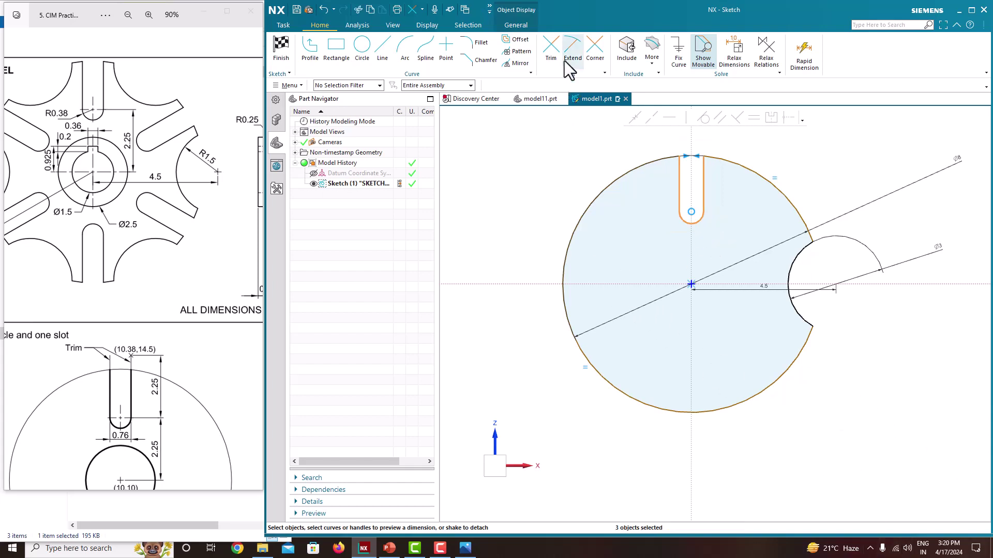
pyautogui.click(518, 51)
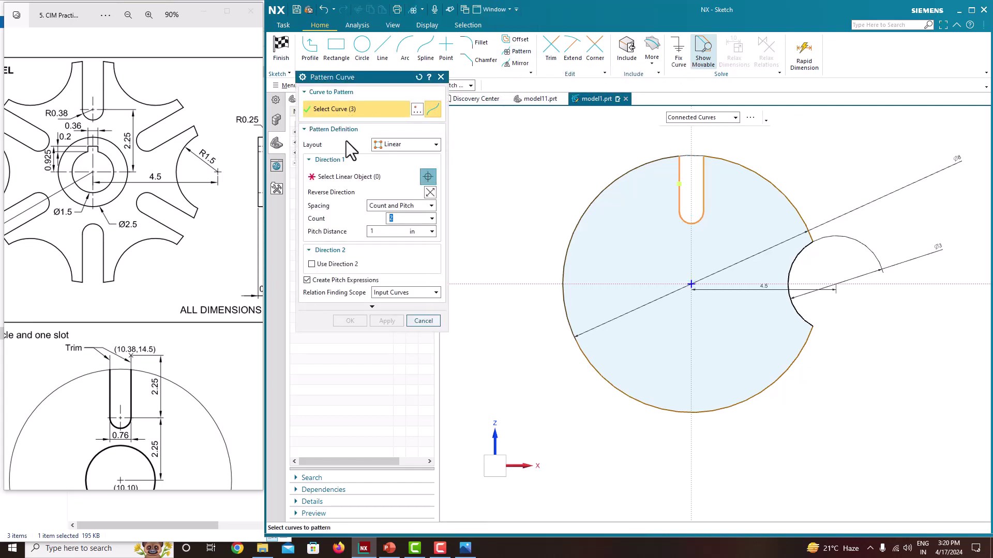
pyautogui.click(386, 146)
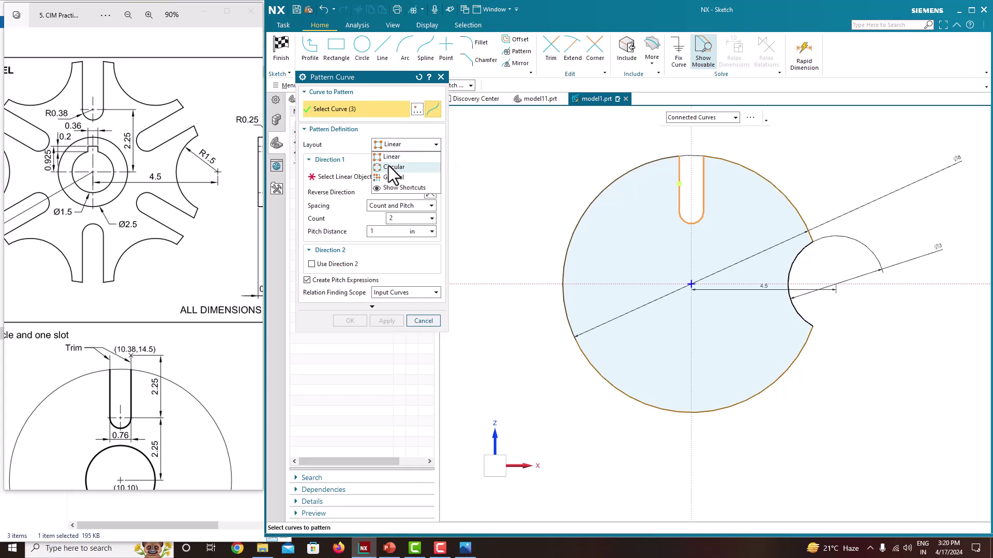
pyautogui.click(390, 167)
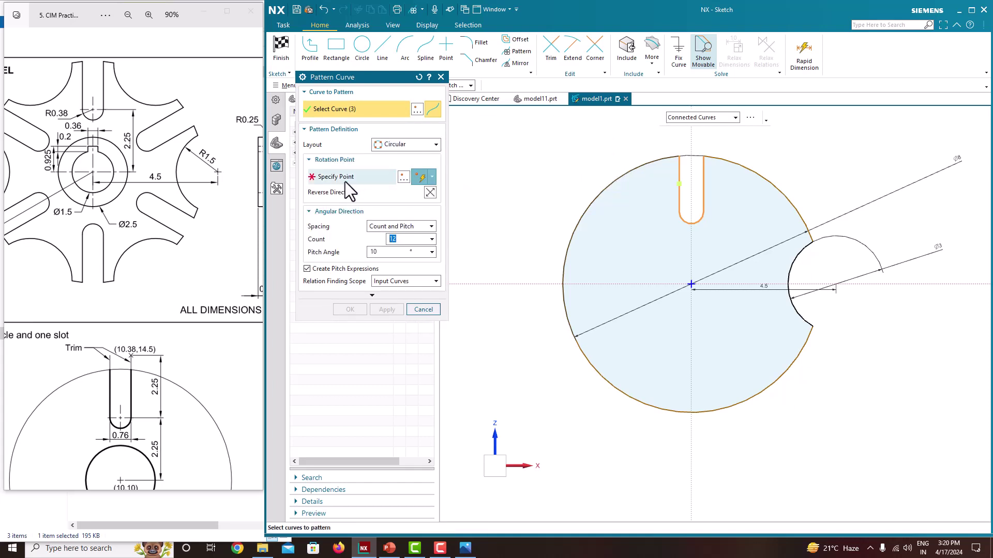
pyautogui.click(344, 182)
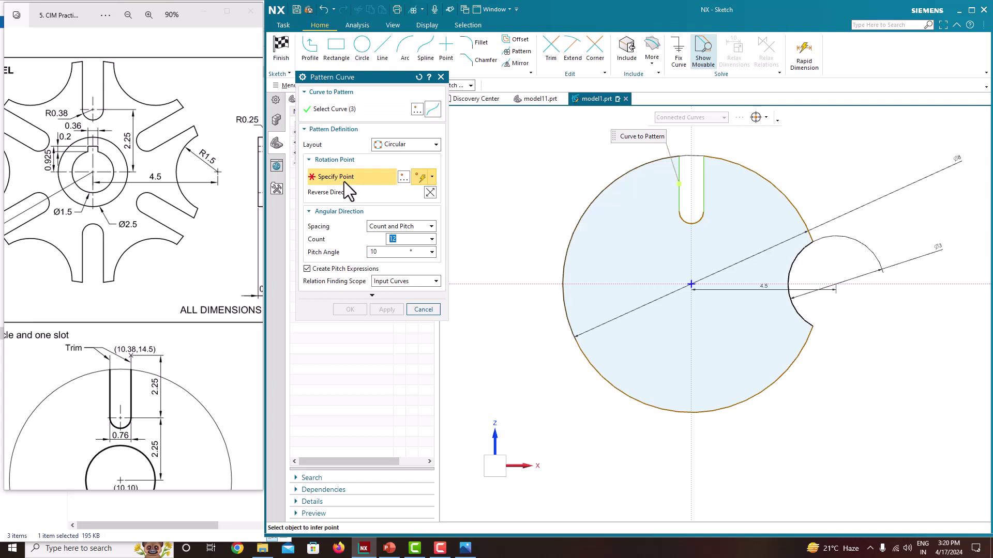
pyautogui.click(692, 284)
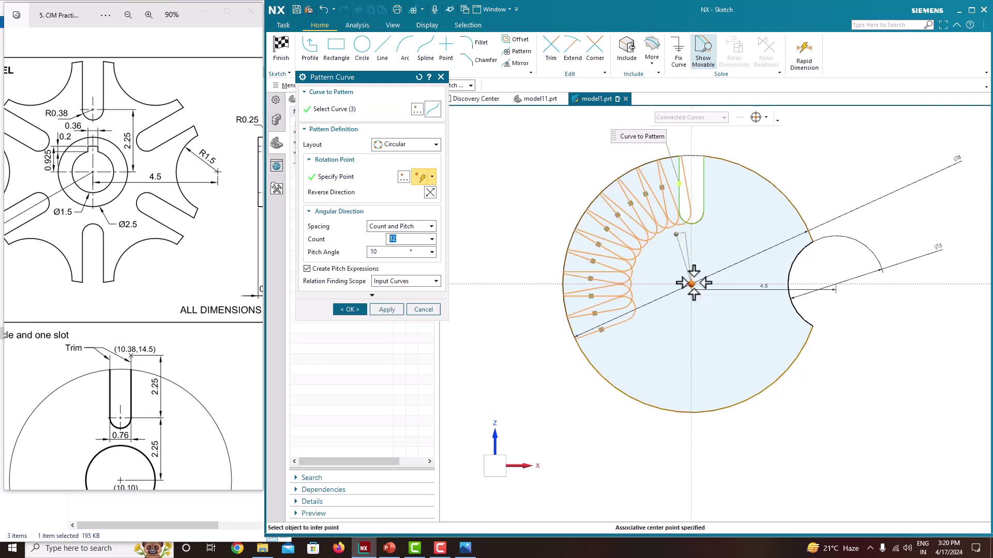
# Step: Space the slot pattern by Count and Span with 6 instances over a 360° span angle, and apply it
pyautogui.click(414, 229)
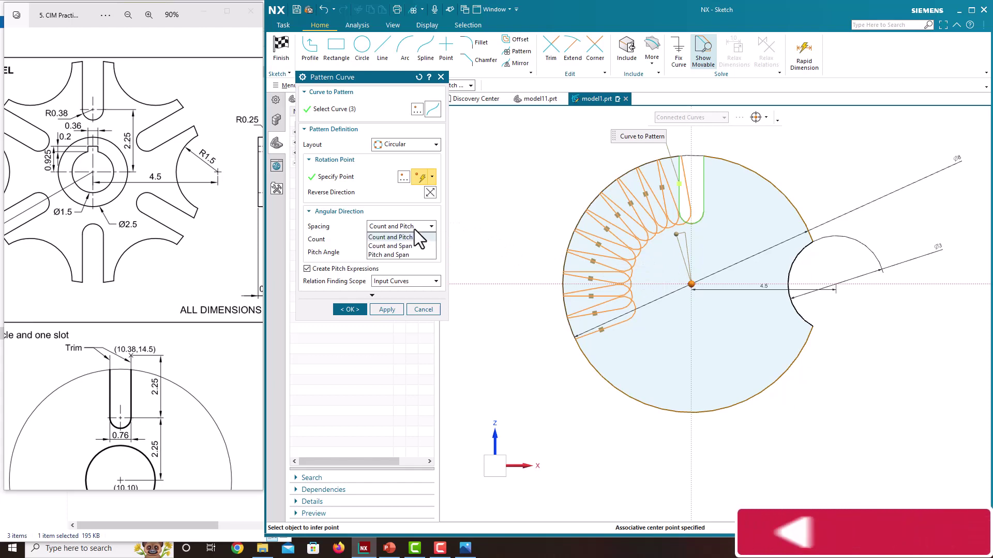
pyautogui.click(411, 247)
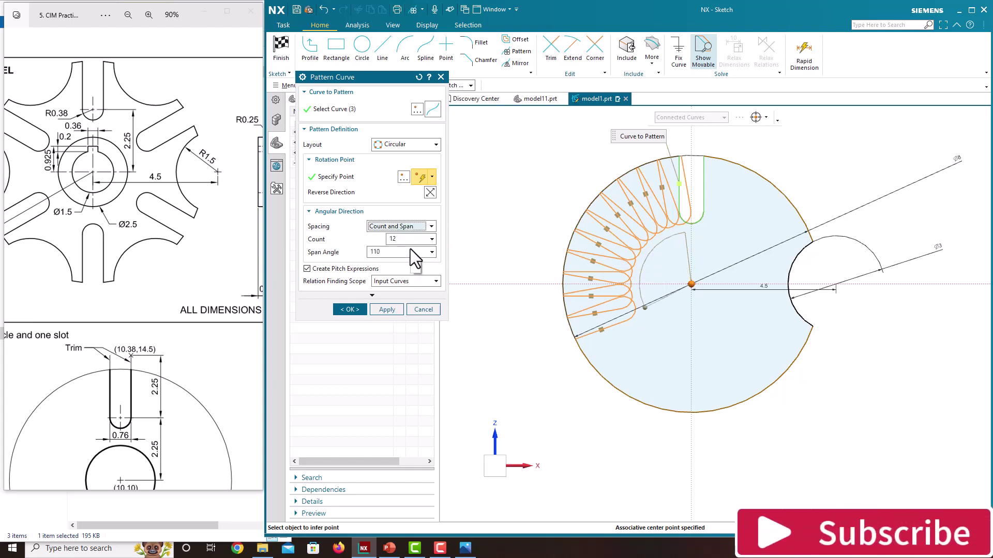
pyautogui.click(406, 252)
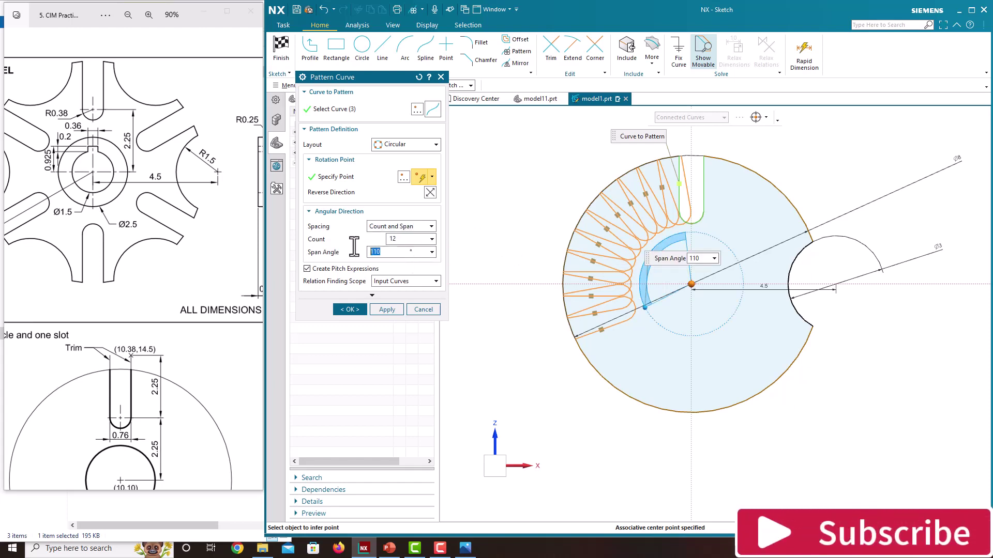
pyautogui.write('360')
pyautogui.press('Return')
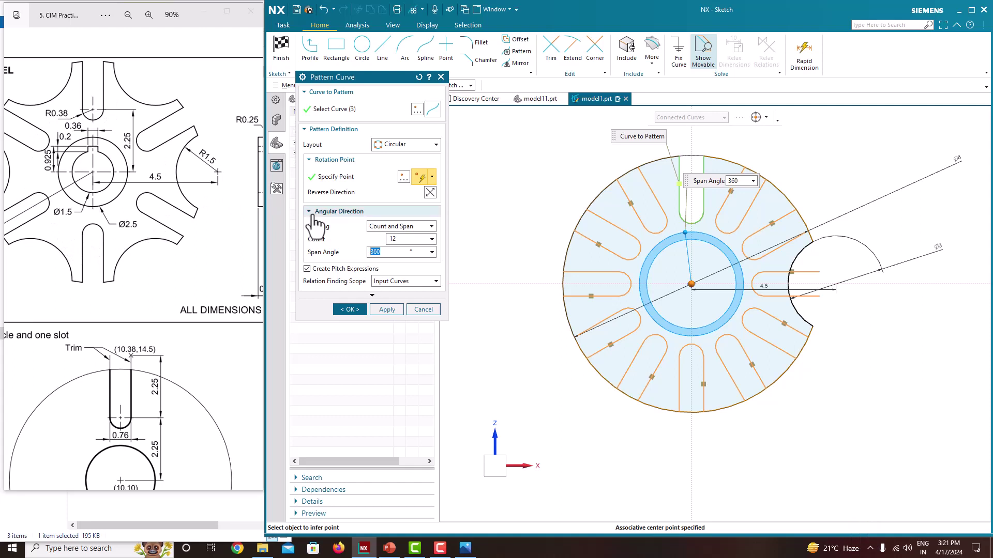
pyautogui.doubleClick(397, 239)
pyautogui.press('Return')
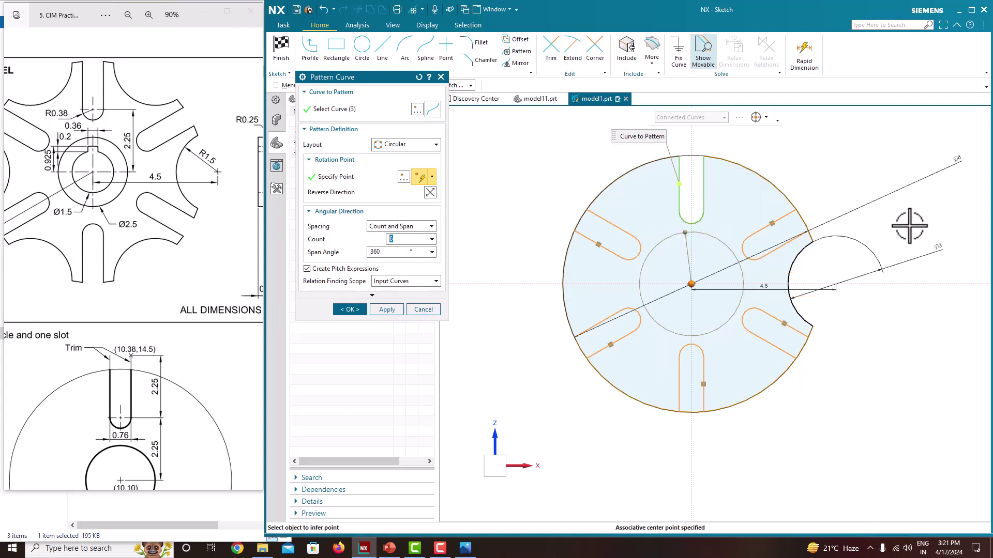
pyautogui.click(387, 309)
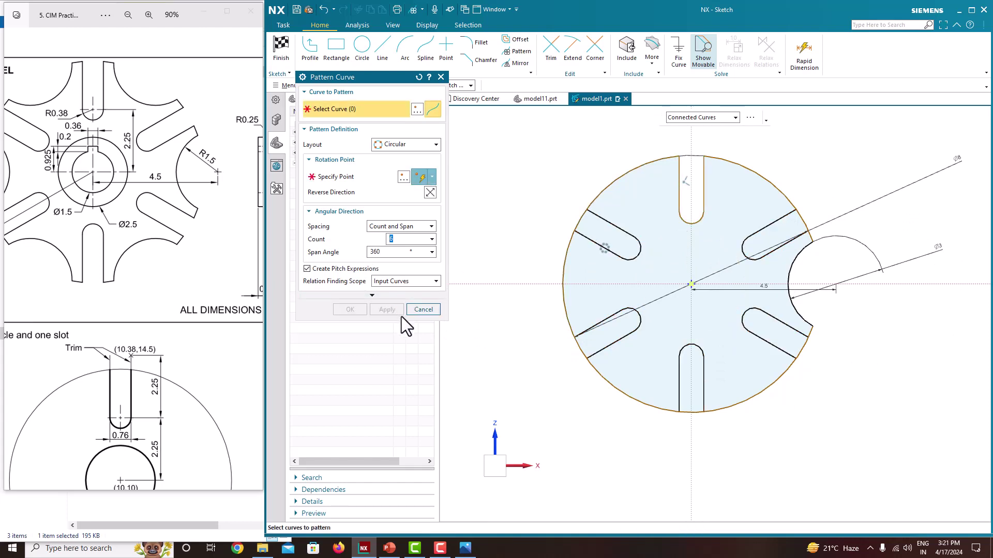
# Step: Try to pattern the connected outline including the concave arc circularly about the centre, with 6 instances over 360°
pyautogui.click(793, 274)
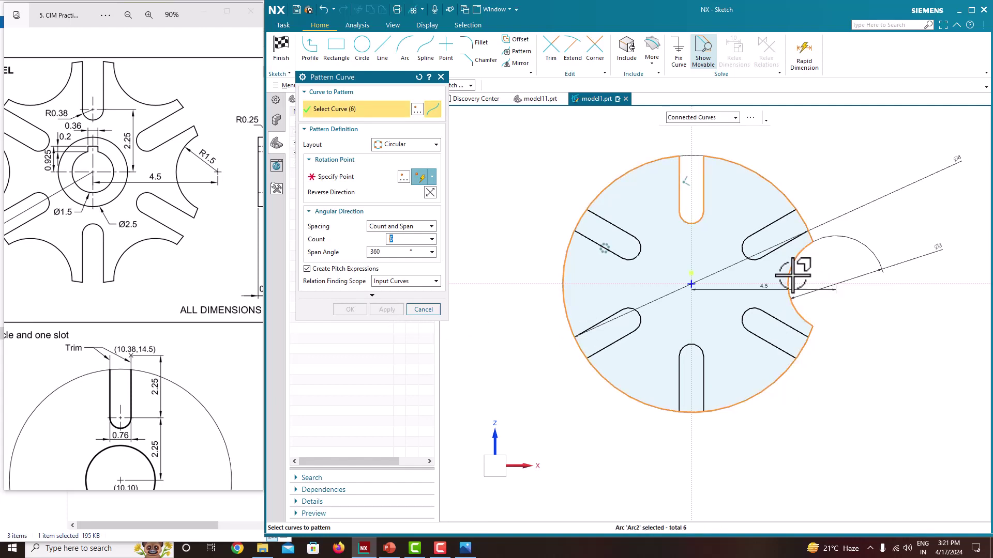
pyautogui.click(351, 178)
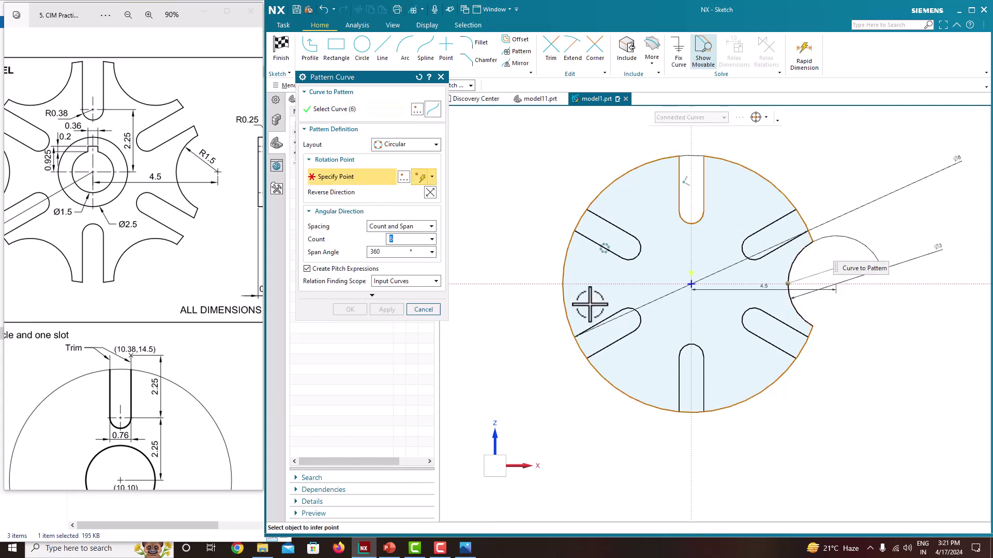
pyautogui.click(694, 284)
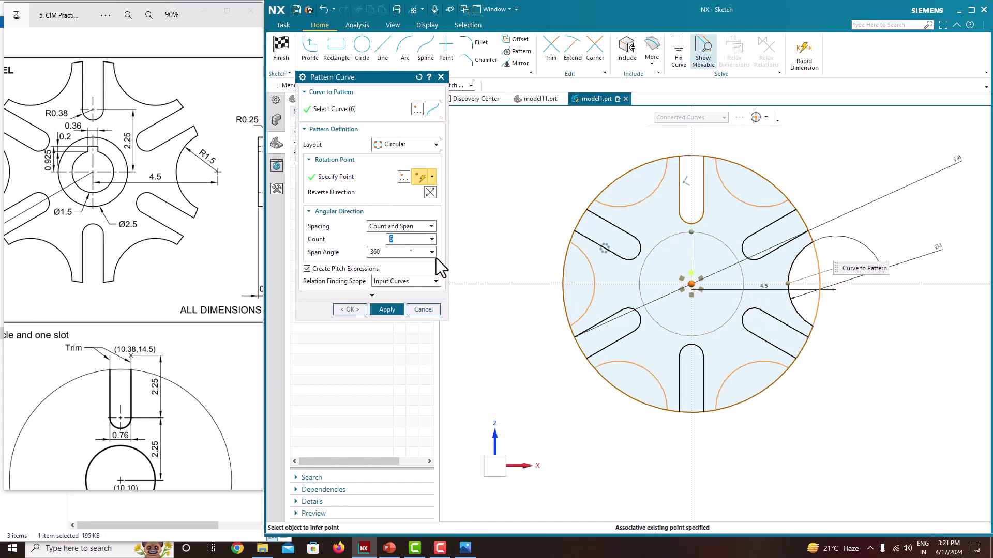
pyautogui.click(392, 252)
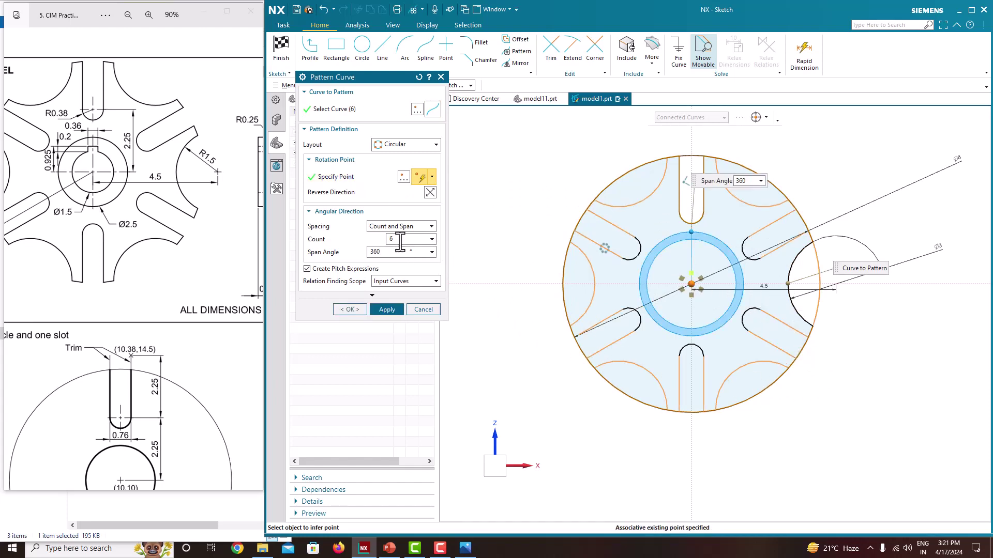
pyautogui.click(402, 239)
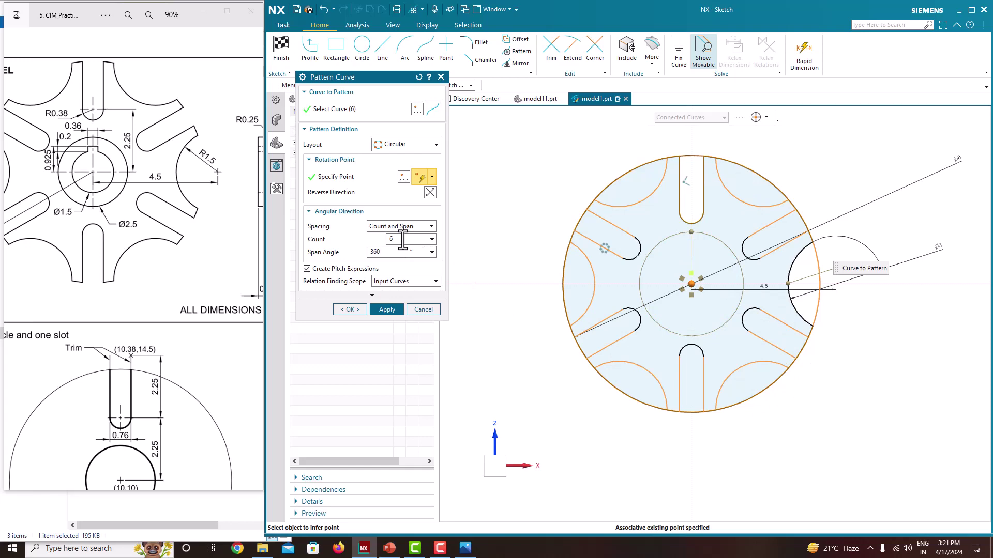
pyautogui.scroll(3, 665, 288)
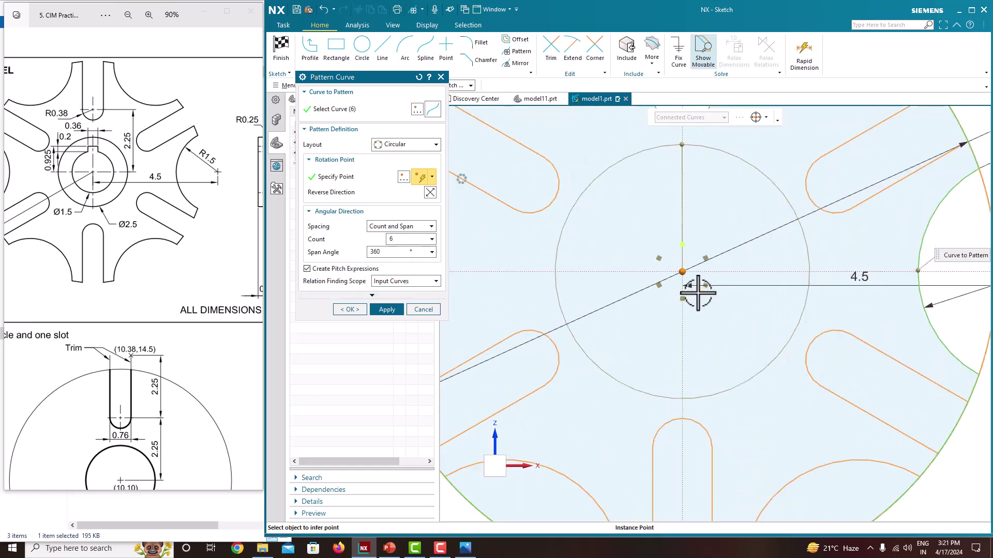
pyautogui.scroll(-1, 698, 288)
pyautogui.click(376, 306)
pyautogui.click(362, 308)
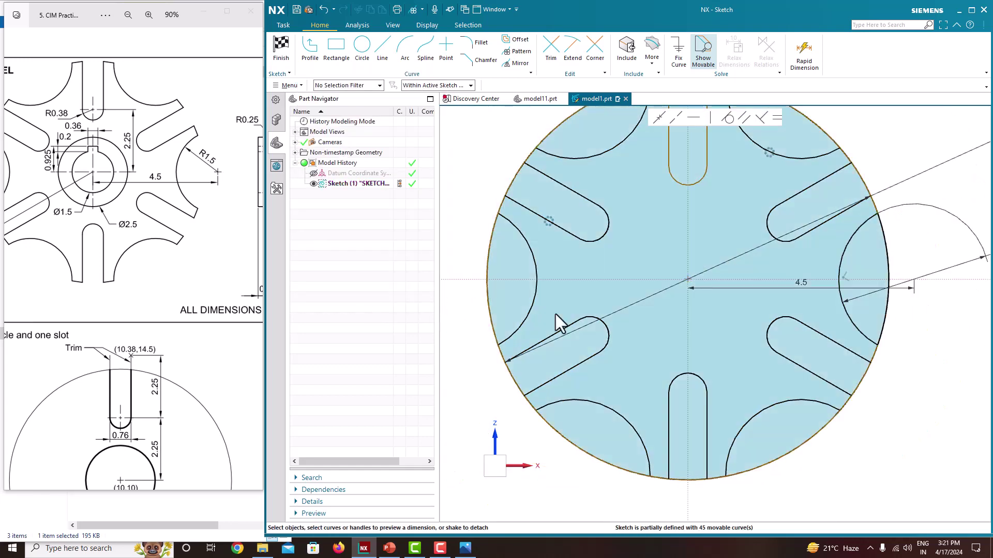
# Step: Try to trim the outer circle's segment across the upper-left concave arc
pyautogui.scroll(-2, 672, 291)
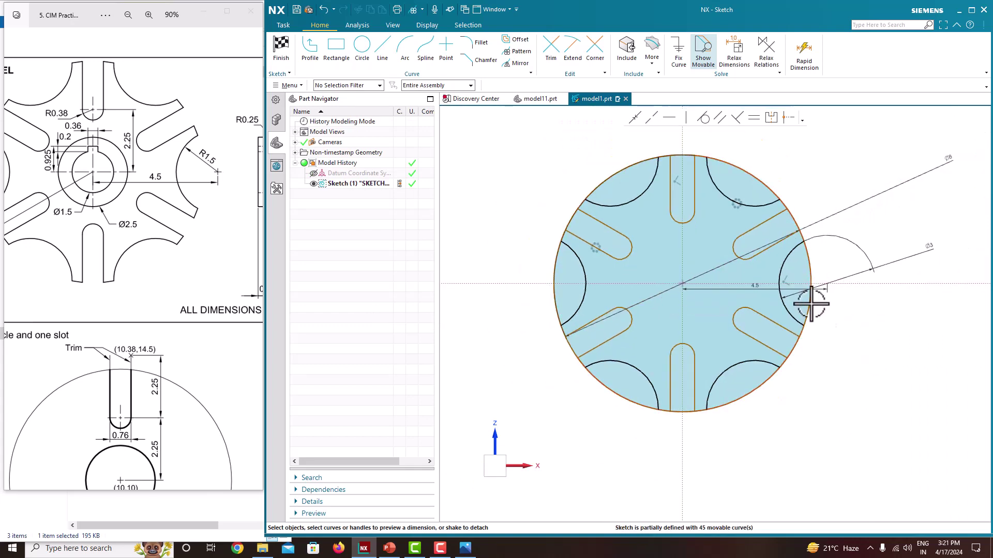
pyautogui.scroll(3, 641, 182)
pyautogui.scroll(-1, 640, 181)
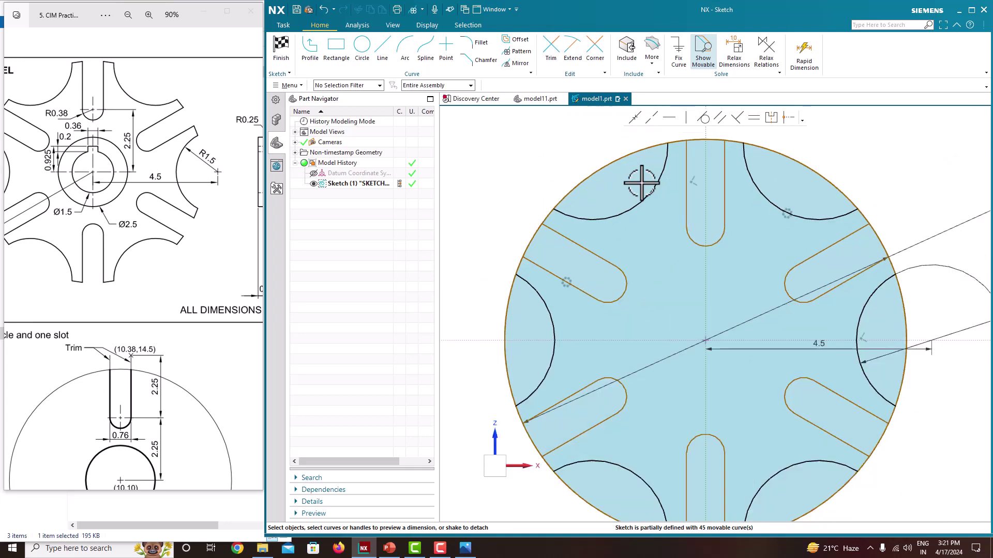
pyautogui.scroll(-2, 719, 294)
pyautogui.scroll(1, 826, 272)
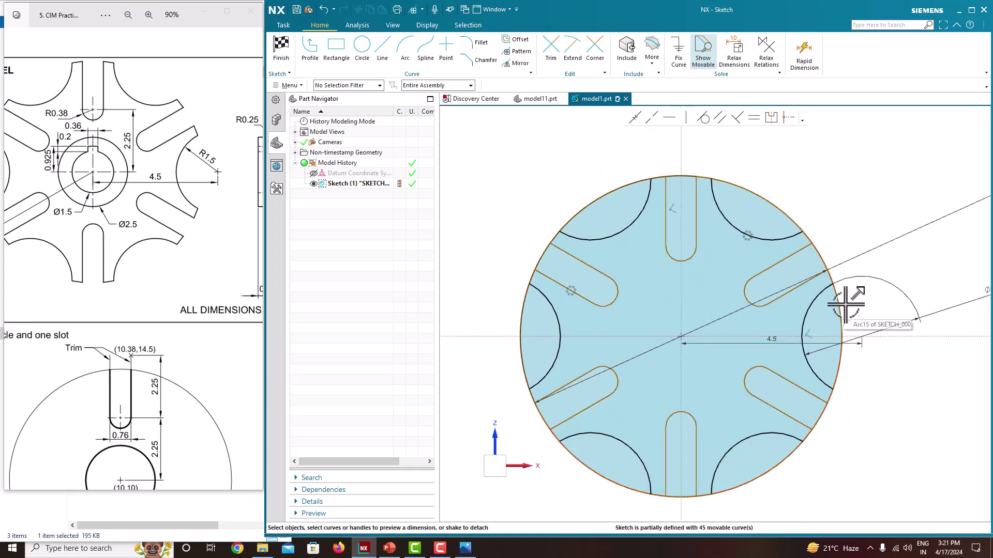
pyautogui.click(549, 58)
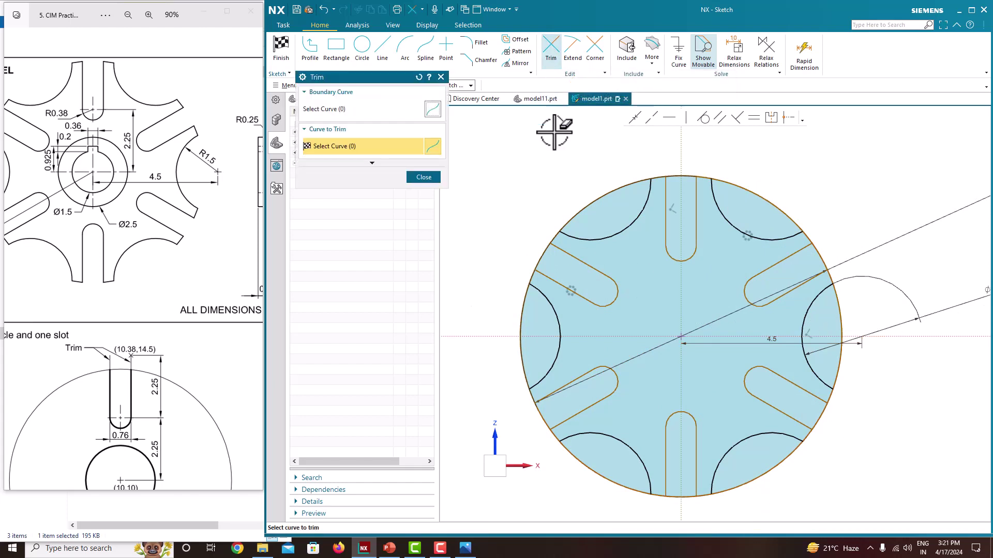
pyautogui.click(609, 194)
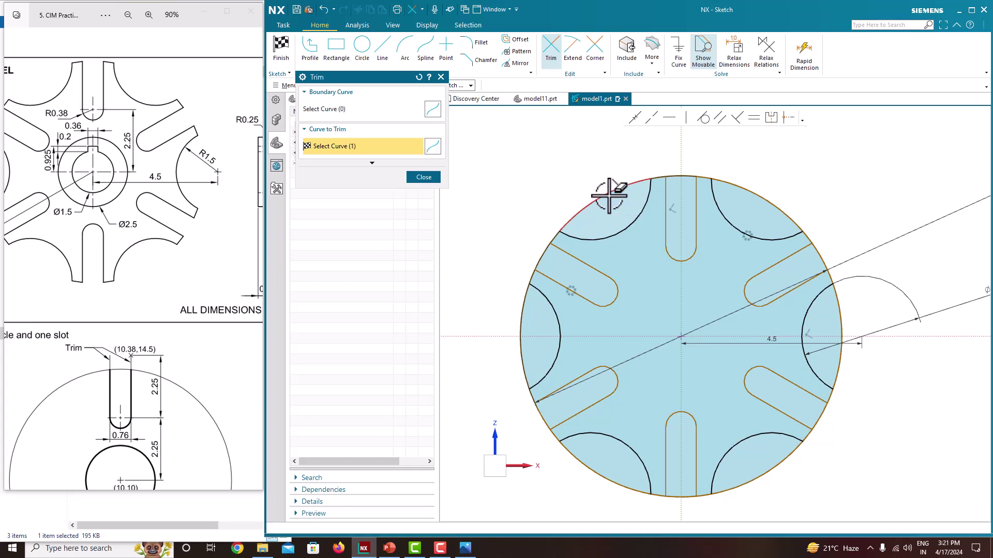
pyautogui.click(609, 196)
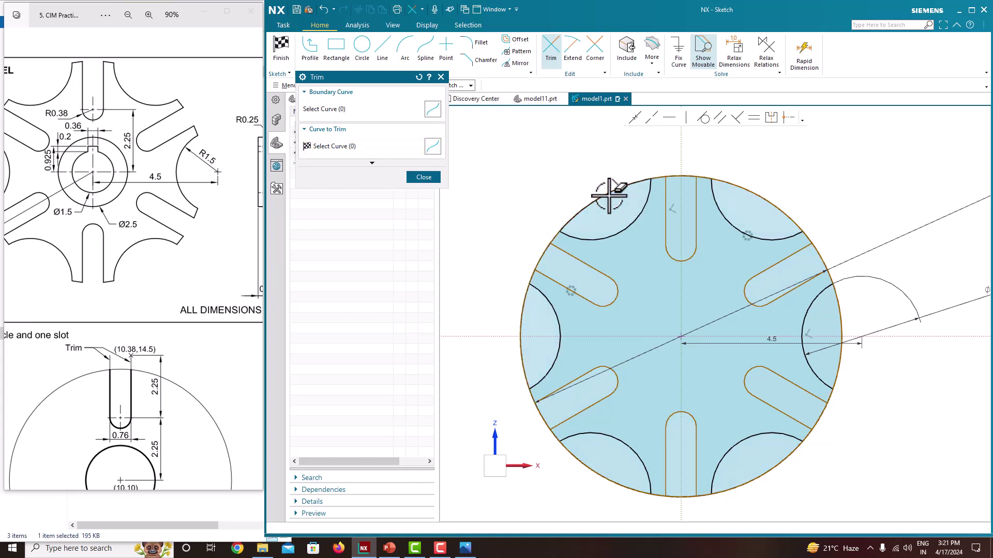
pyautogui.click(435, 177)
pyautogui.scroll(-2, 450, 188)
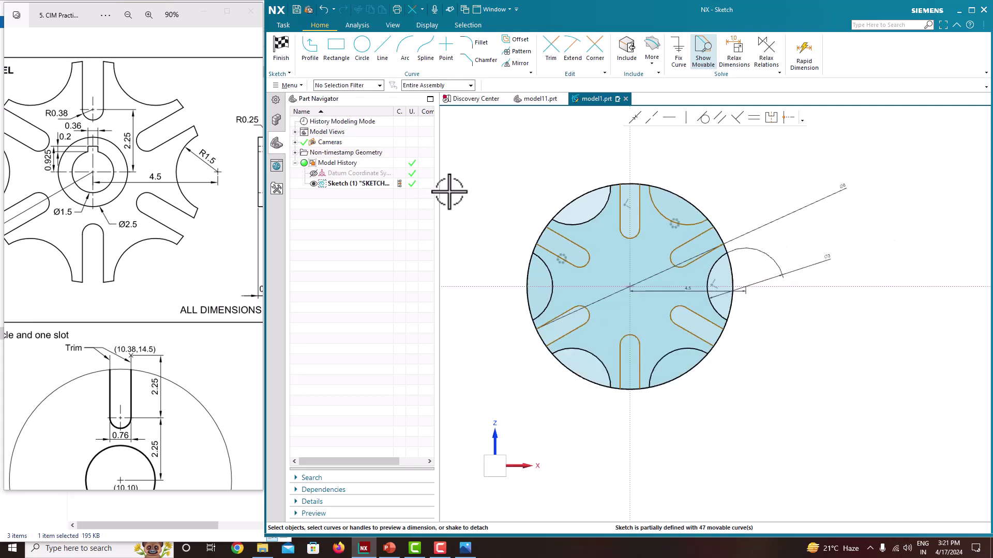
# Step: Undo the outer circle trim and the circular pattern of the connected outline
pyautogui.scroll(1, 539, 239)
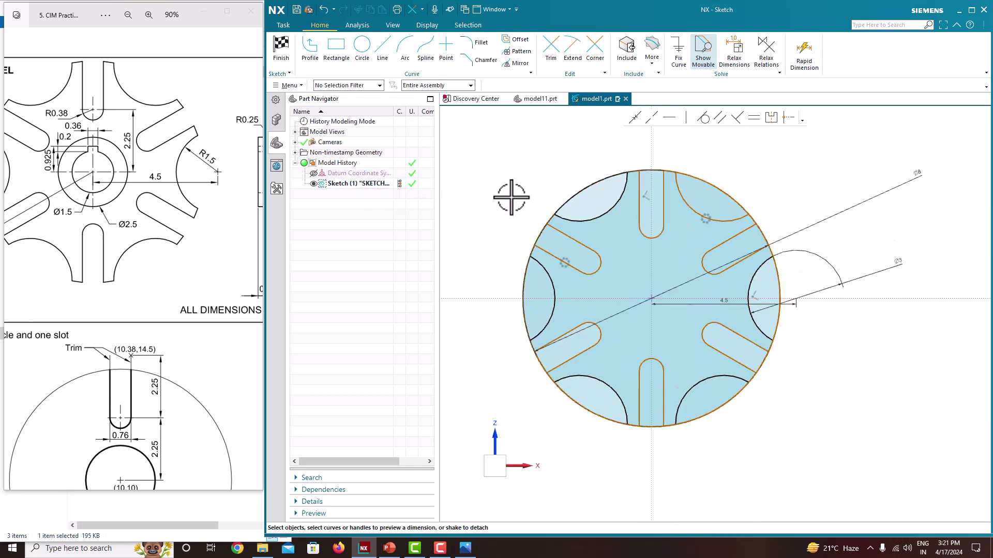
pyautogui.hotkey('ctrl', 'z')
pyautogui.hotkey('ctrl', 'z')
pyautogui.hotkey('ctrl', 'z')
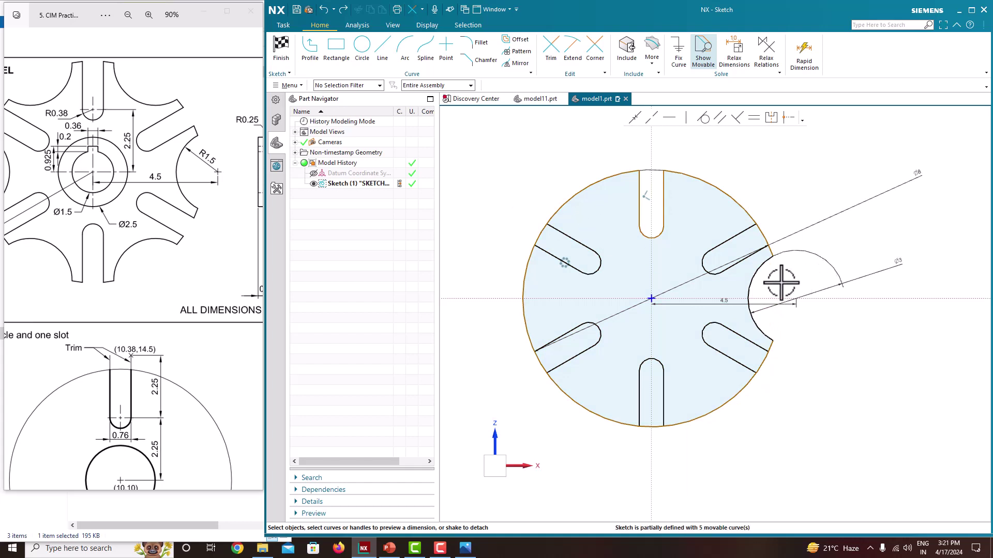
# Step: Pattern the concave arc circularly about the wheel's centre with Count and Span, 6 instances over a 360° span angle
pyautogui.click(753, 280)
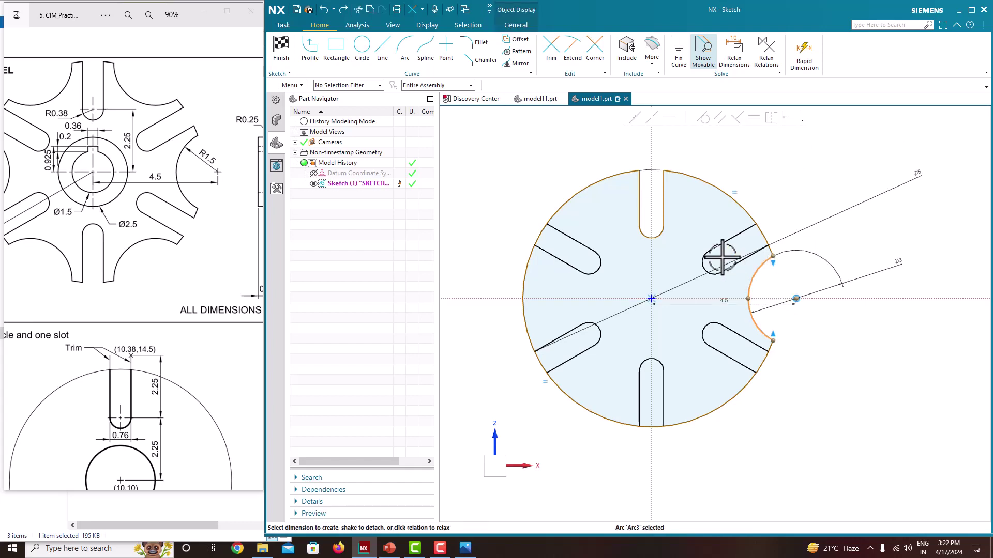
pyautogui.click(508, 53)
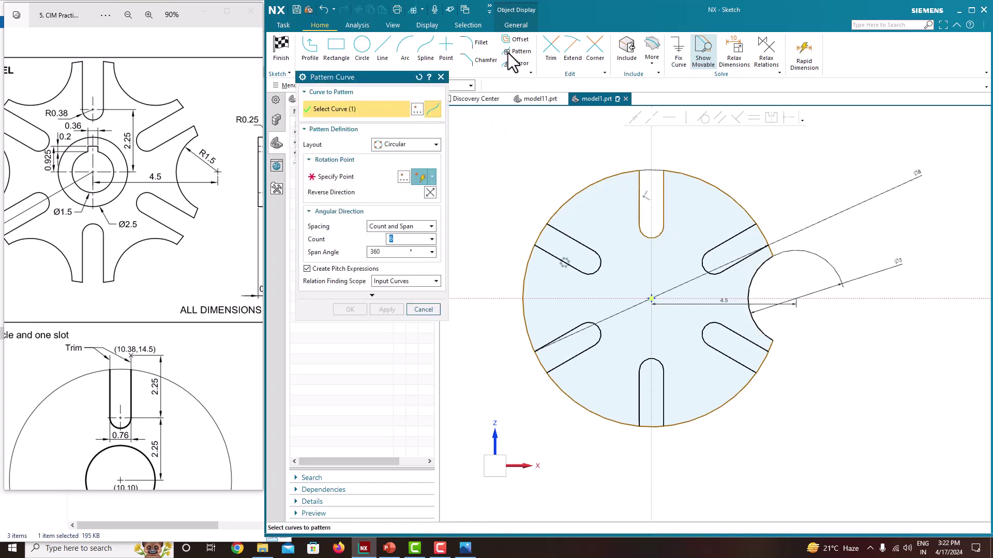
pyautogui.click(357, 177)
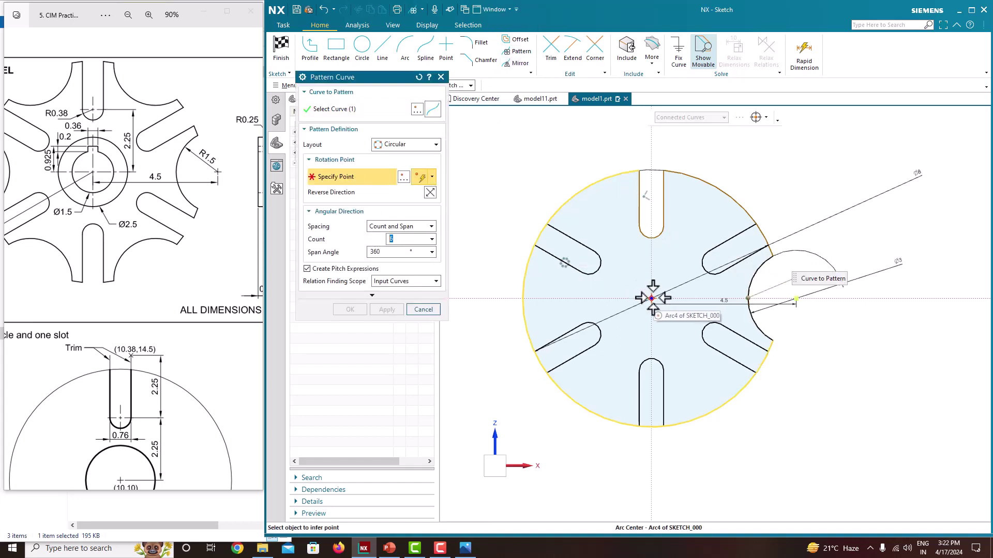
pyautogui.click(652, 298)
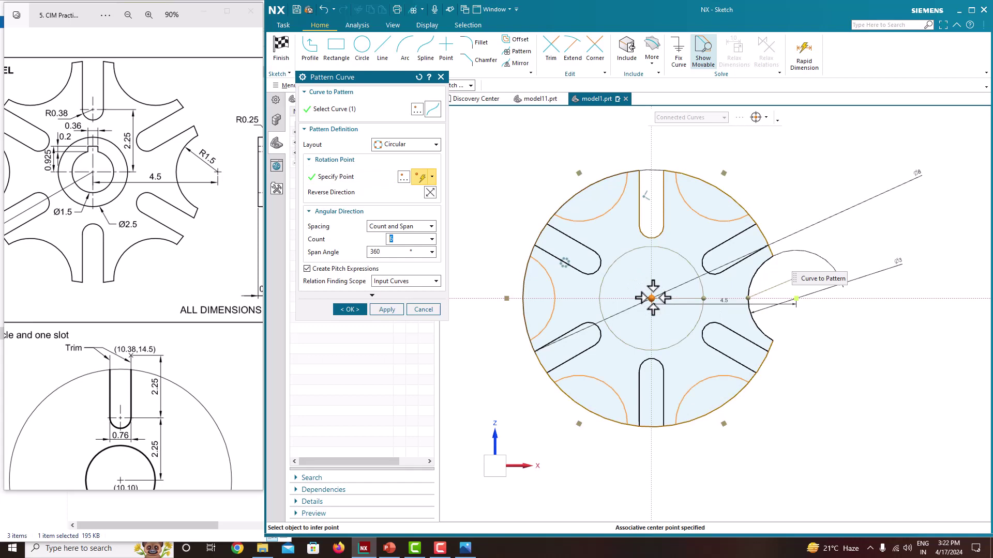
pyautogui.click(394, 254)
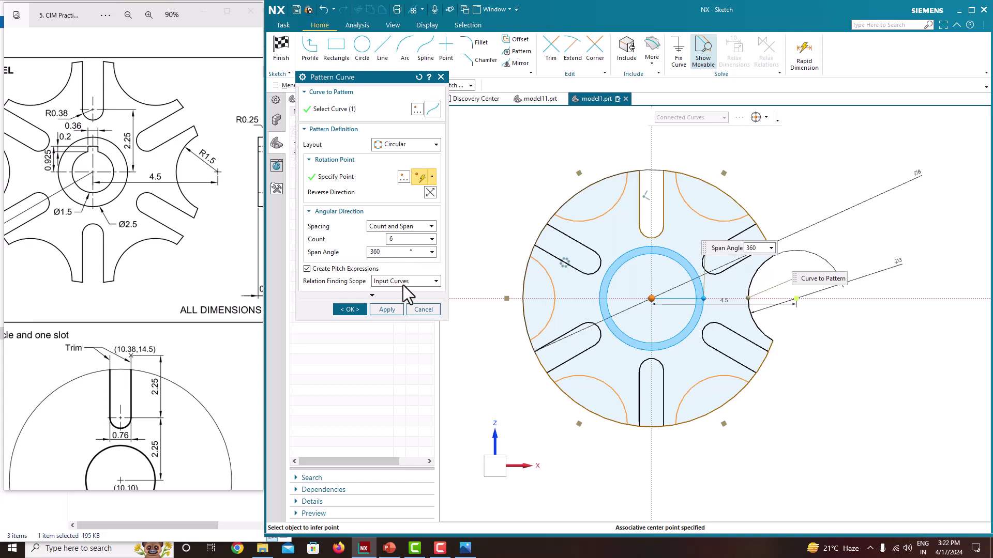
pyautogui.click(359, 310)
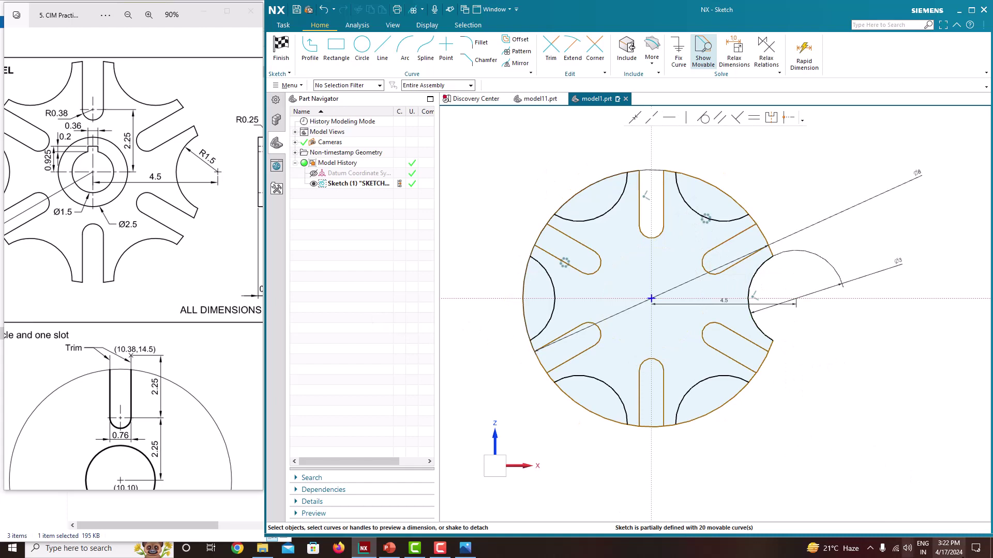
# Step: Trim the outer circle's segments across the five patterned concave arcs
pyautogui.click(558, 60)
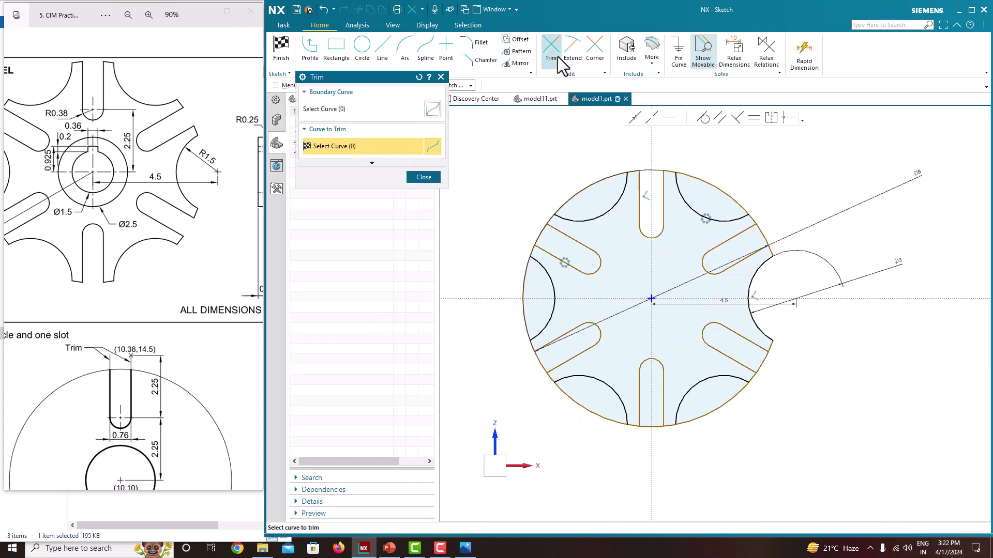
pyautogui.click(593, 184)
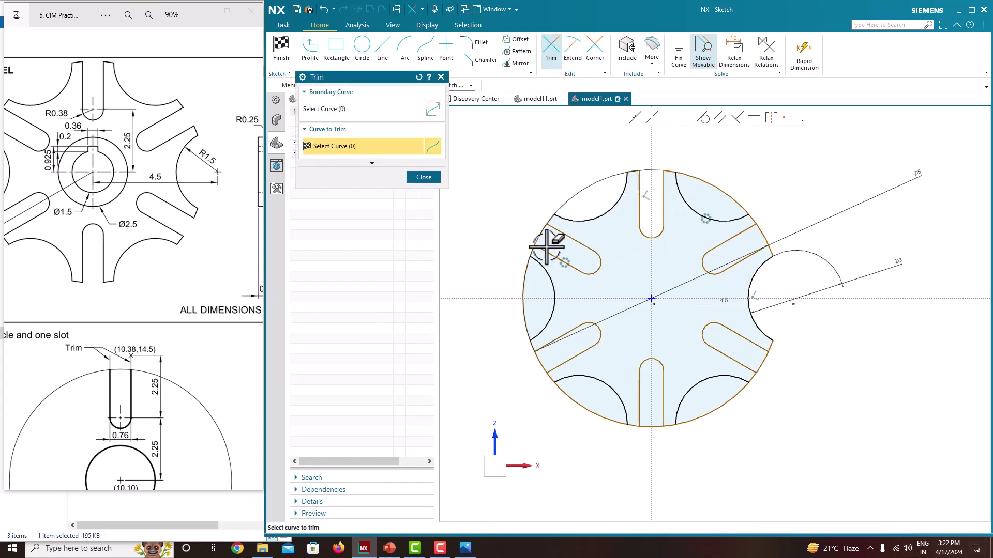
pyautogui.click(526, 274)
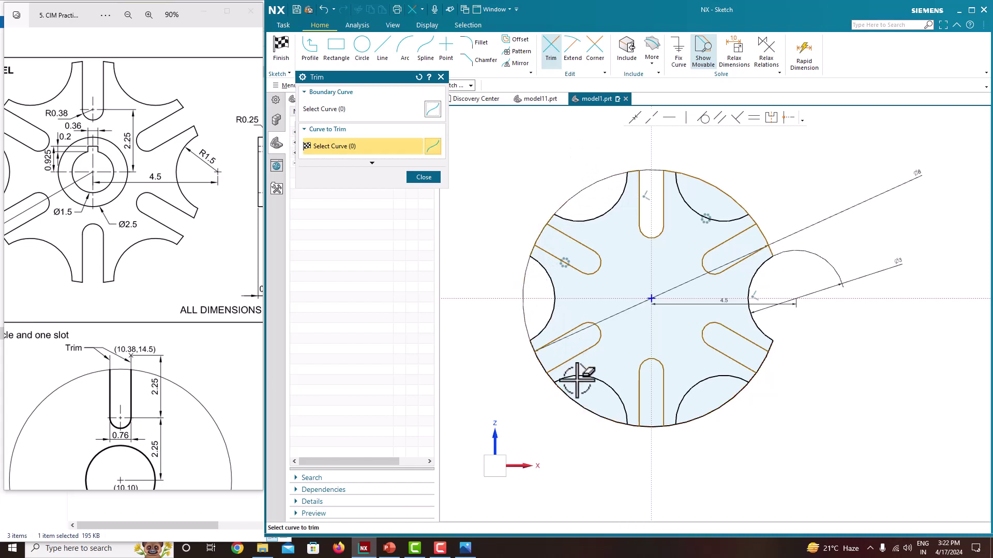
pyautogui.click(572, 398)
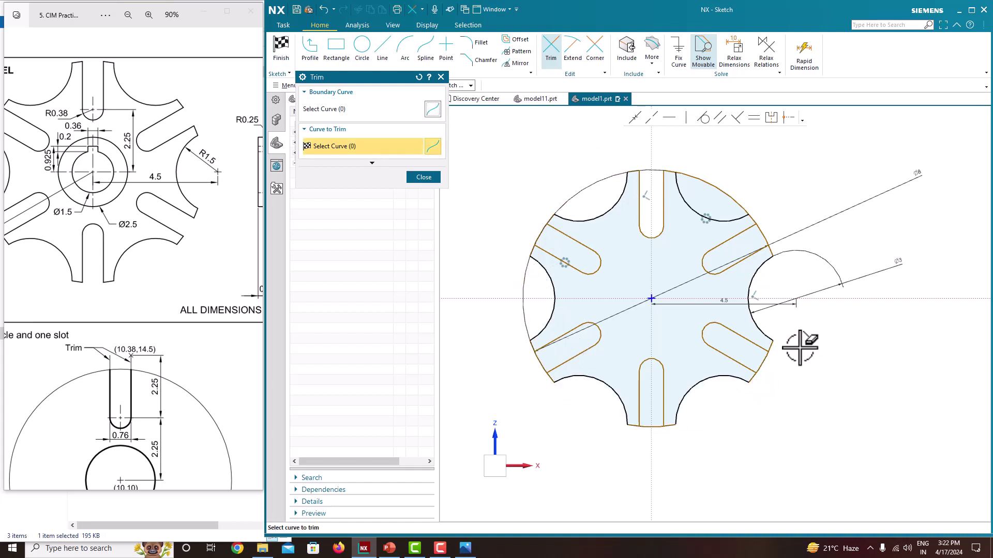
pyautogui.click(728, 192)
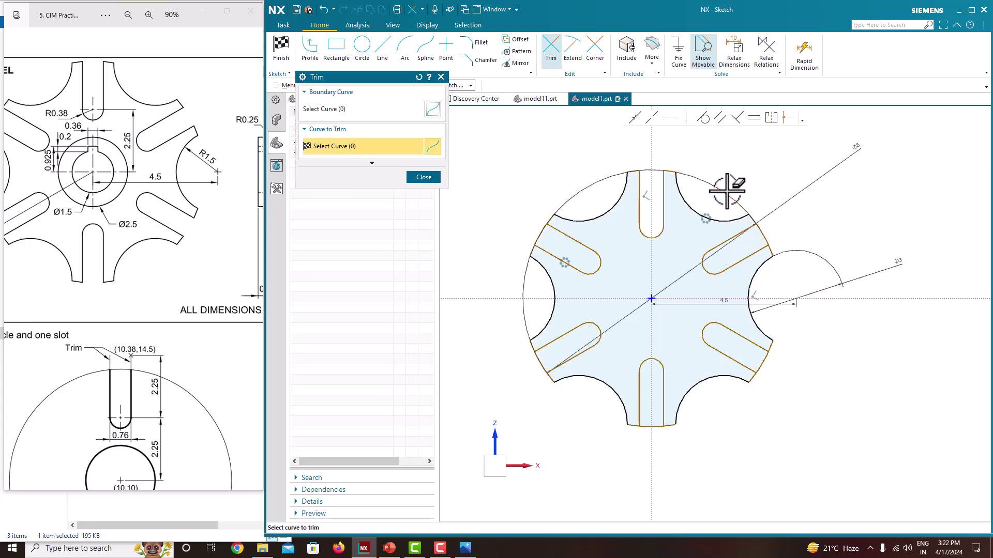
# Step: Trim the outer circle's segments closing the mouths of the five patterned slots, and end trimming
pyautogui.scroll(3, 547, 232)
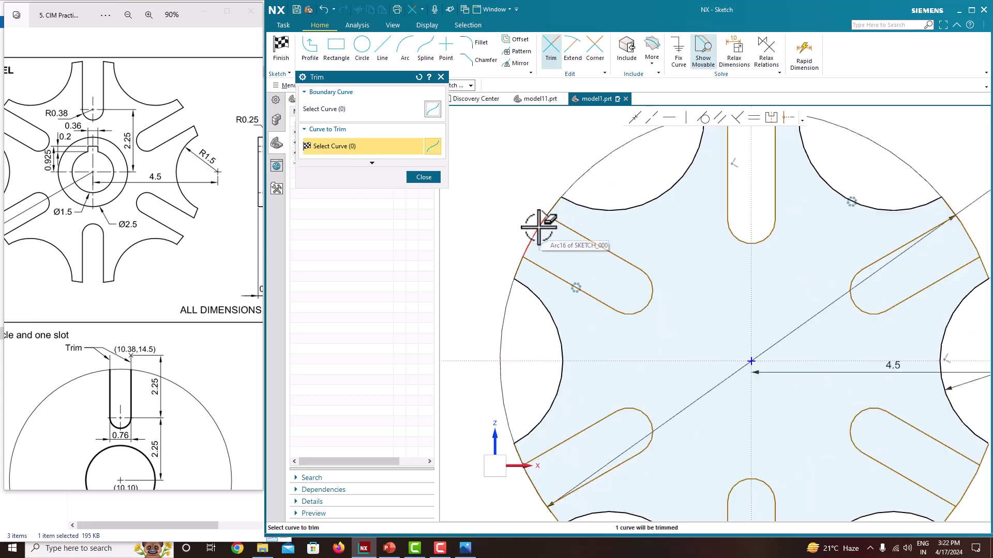
pyautogui.click(538, 224)
pyautogui.scroll(-2, 539, 225)
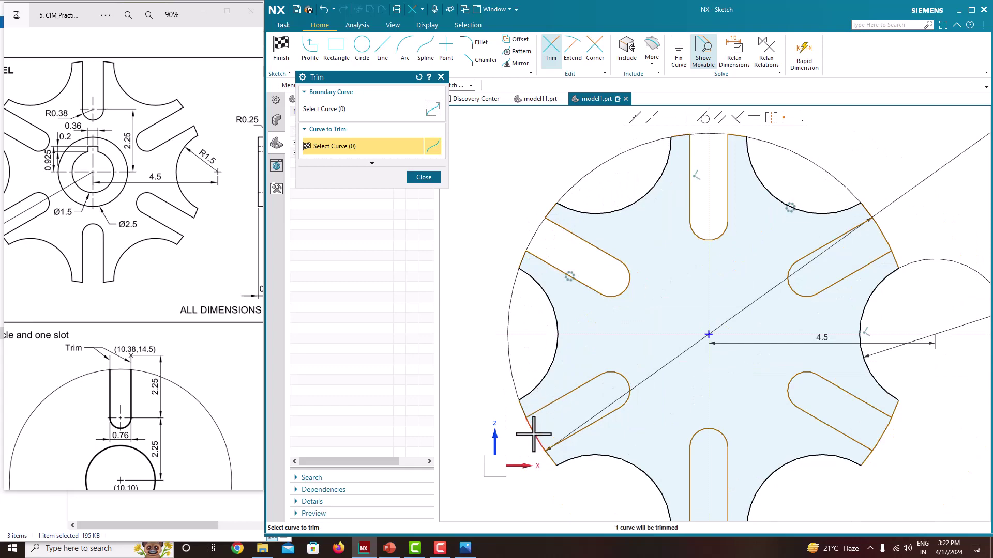
pyautogui.click(534, 425)
pyautogui.scroll(-3, 562, 406)
pyautogui.scroll(3, 629, 477)
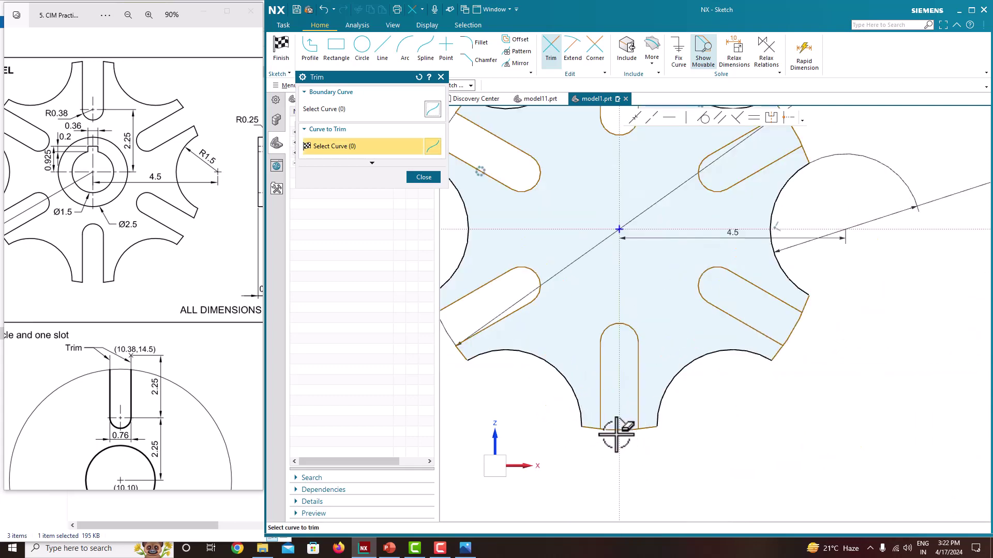
pyautogui.click(617, 433)
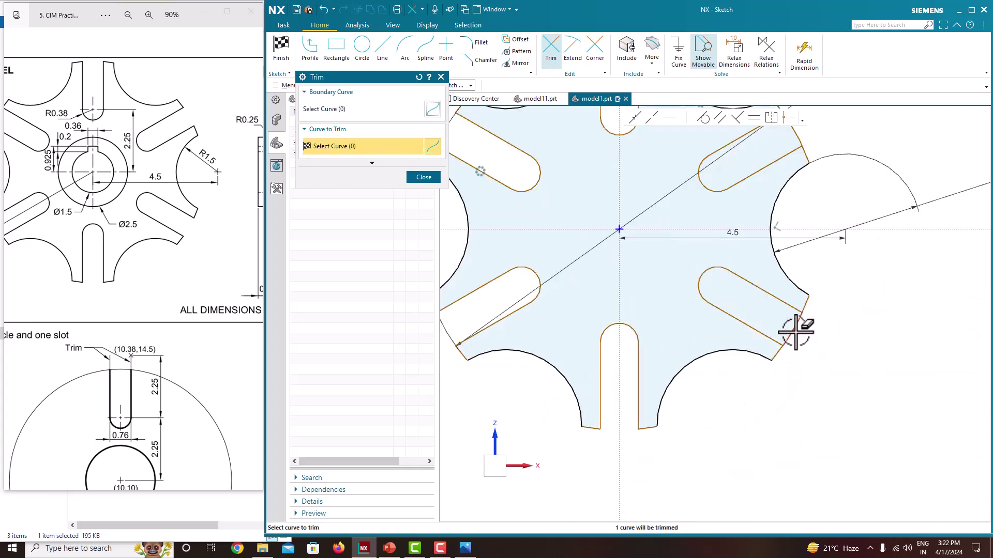
pyautogui.click(792, 331)
pyautogui.scroll(-1, 827, 346)
pyautogui.scroll(1, 822, 242)
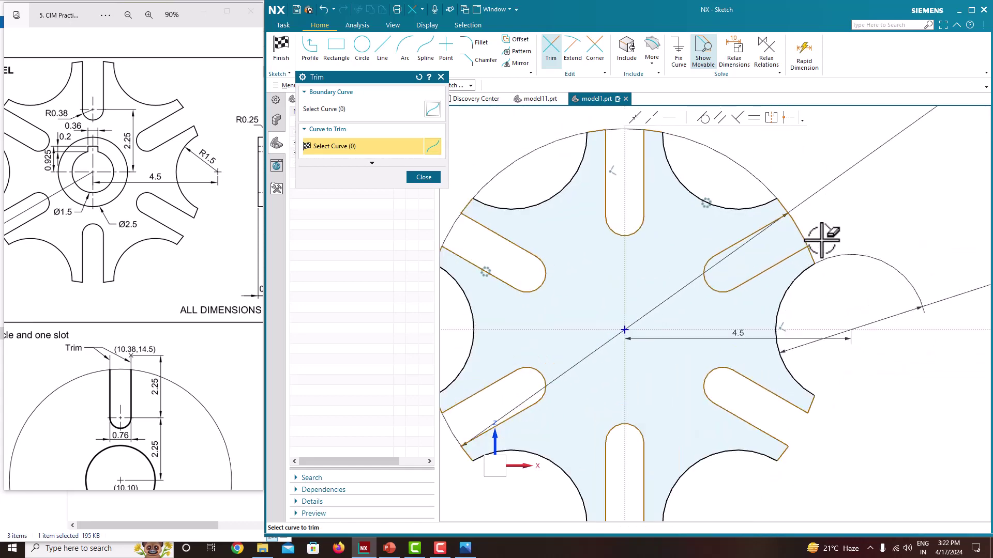
pyautogui.click(803, 227)
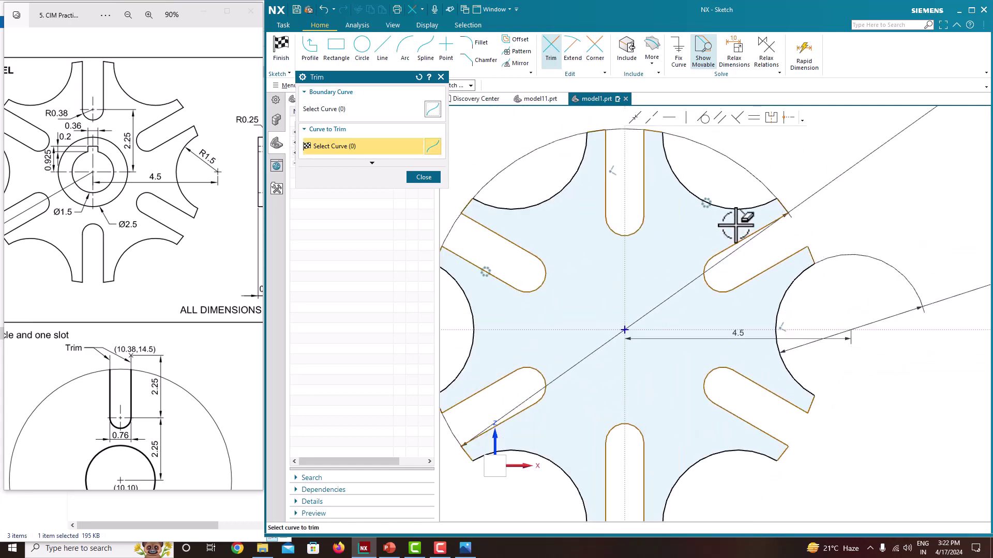
pyautogui.click(424, 177)
pyautogui.scroll(-3, 558, 221)
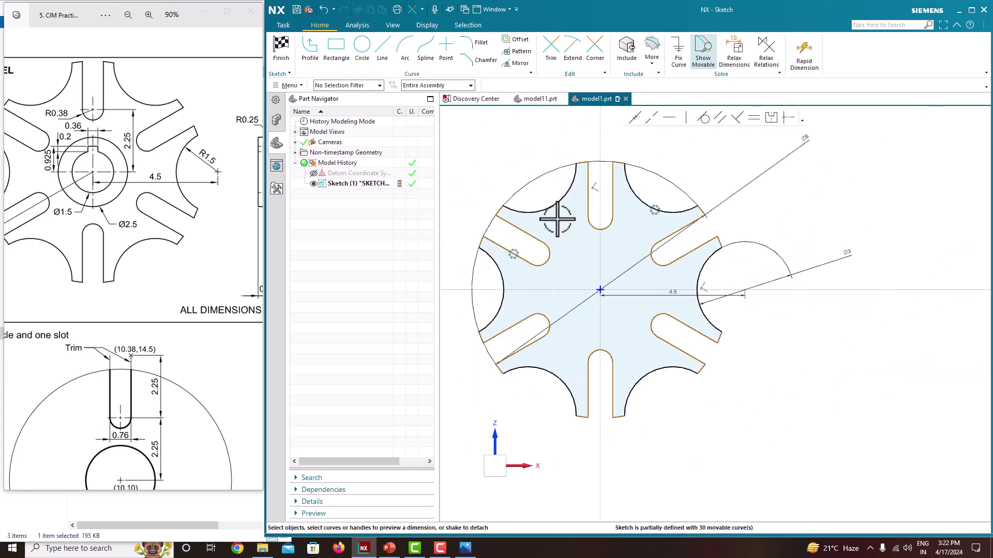
# Step: Finish the wheel profile sketch and return to modeling
pyautogui.moveTo(705, 211)
pyautogui.mouseDown(button='middle')
pyautogui.moveTo(727, 216)
pyautogui.moveTo(700, 215)
pyautogui.moveTo(711, 214)
pyautogui.mouseUp(button='middle')
pyautogui.rightClick(719, 178)
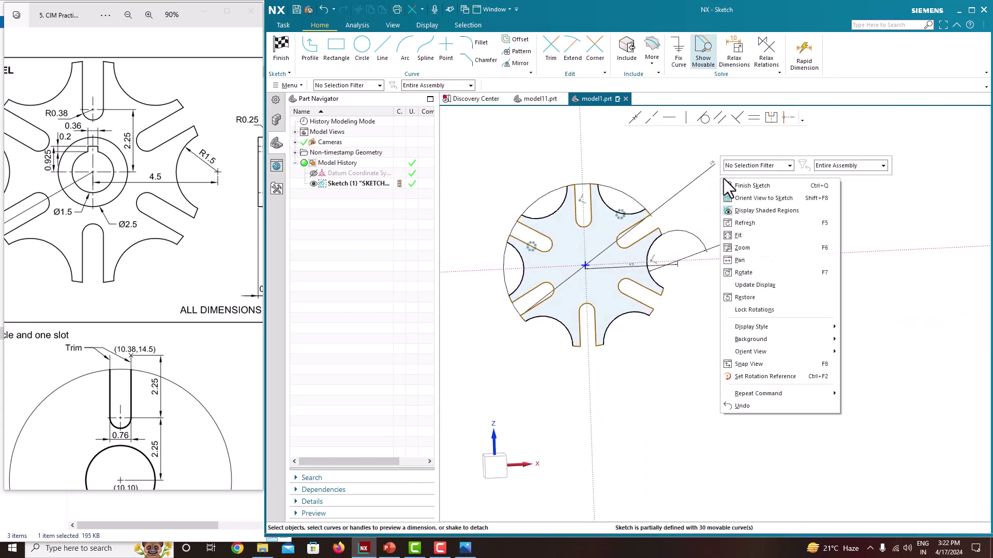
pyautogui.click(737, 185)
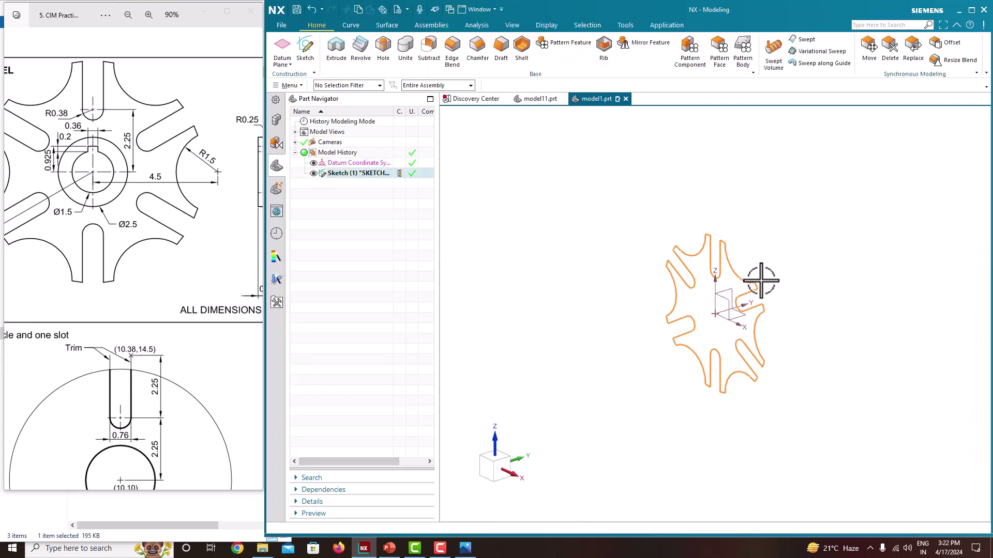
# Step: Extrude the wheel profile with a Symmetric Value of 0.5 in
pyautogui.moveTo(700, 277); pyautogui.dragTo(790, 274, button='middle')
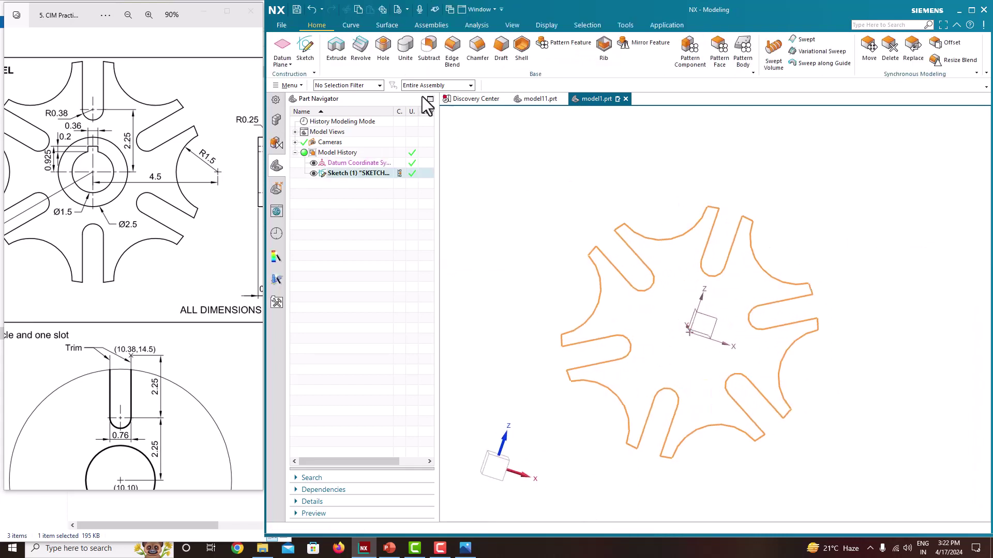
pyautogui.click(339, 55)
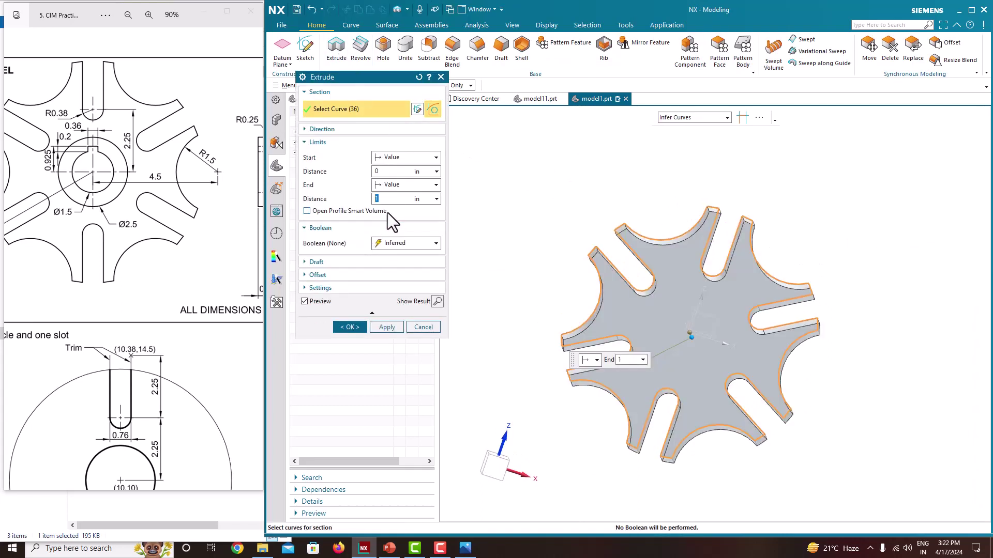
pyautogui.scroll(-2, 186, 238)
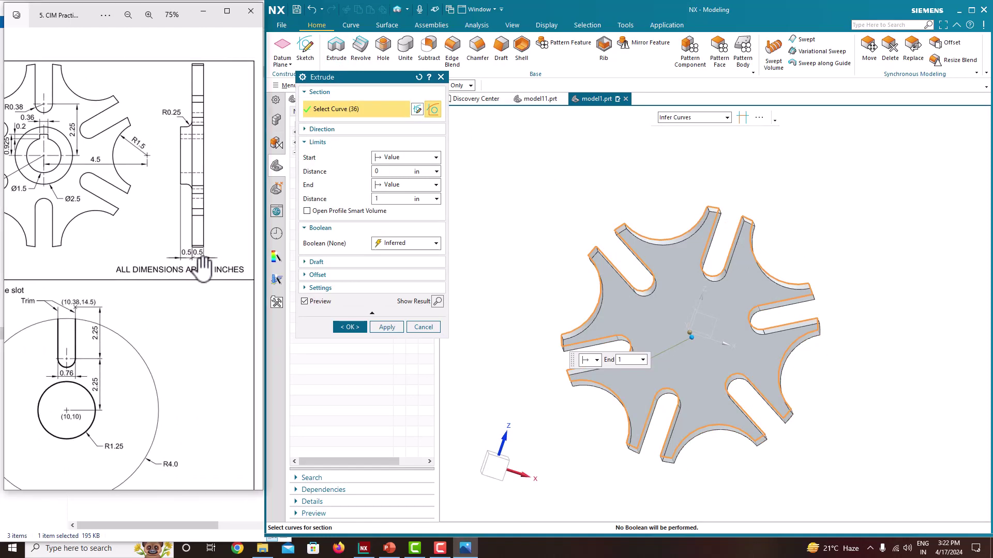
pyautogui.click(396, 185)
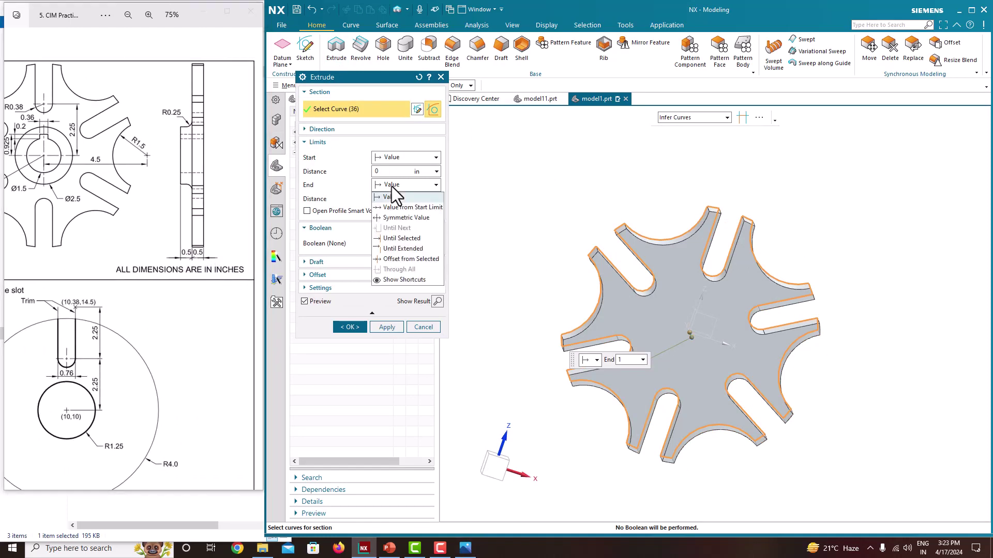
pyautogui.click(395, 217)
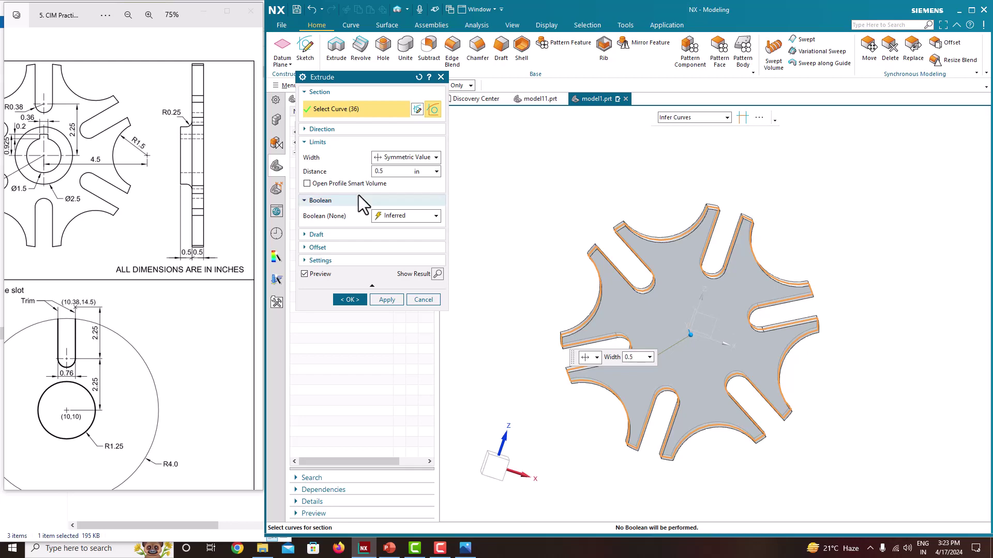
pyautogui.click(350, 299)
# Step: Try to start a new sketch on the flat front face of the extruded wheel
pyautogui.moveTo(594, 274); pyautogui.dragTo(637, 265, button='middle')
pyautogui.keyDown('ctrl'); pyautogui.scroll(-2, 115, 192); pyautogui.keyUp('ctrl')
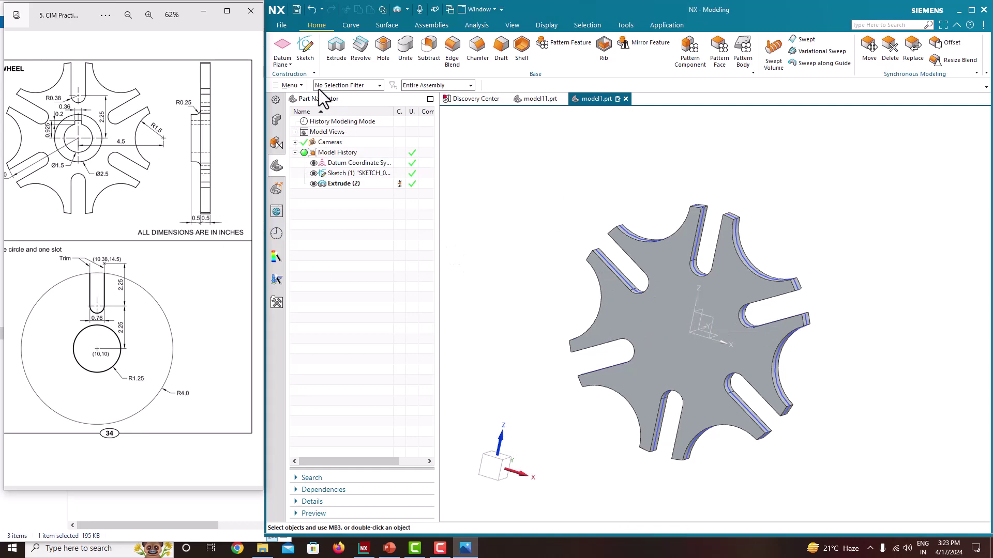
pyautogui.click(308, 58)
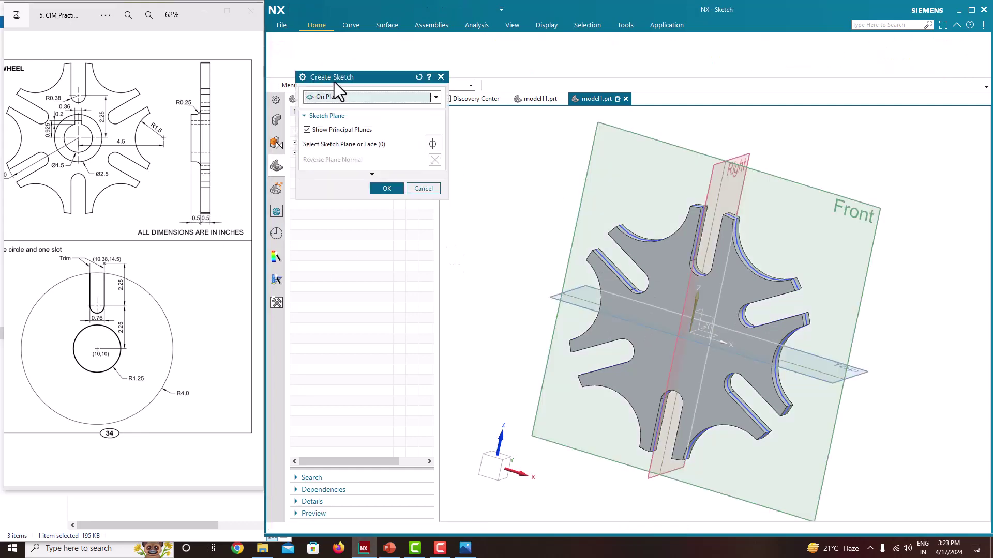
pyautogui.click(671, 298)
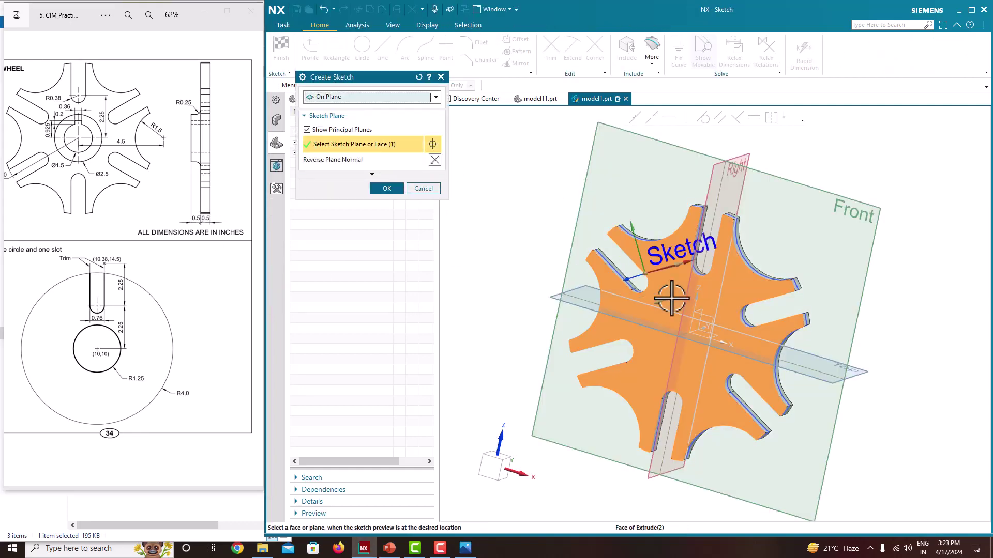
pyautogui.click(386, 188)
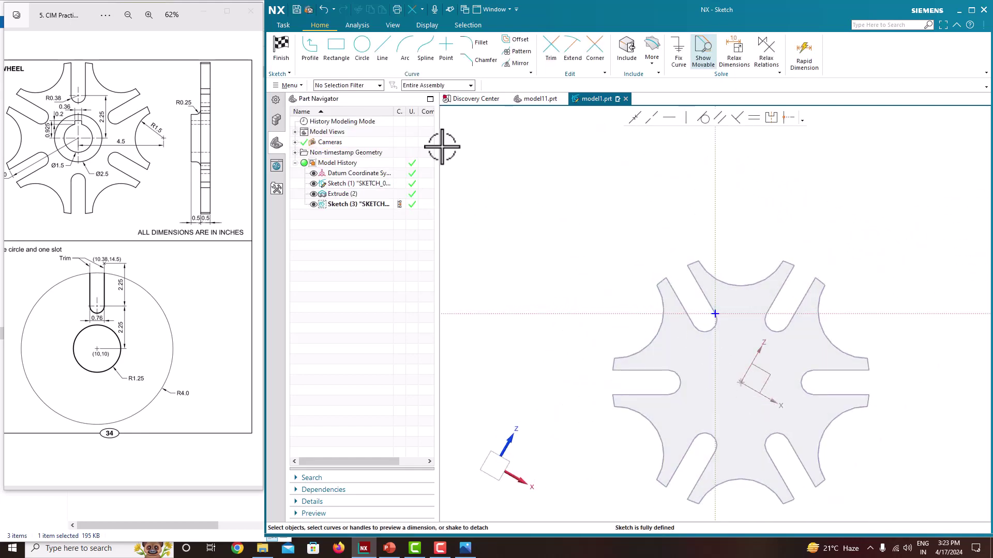
pyautogui.scroll(3, 729, 362)
pyautogui.scroll(-3, 754, 398)
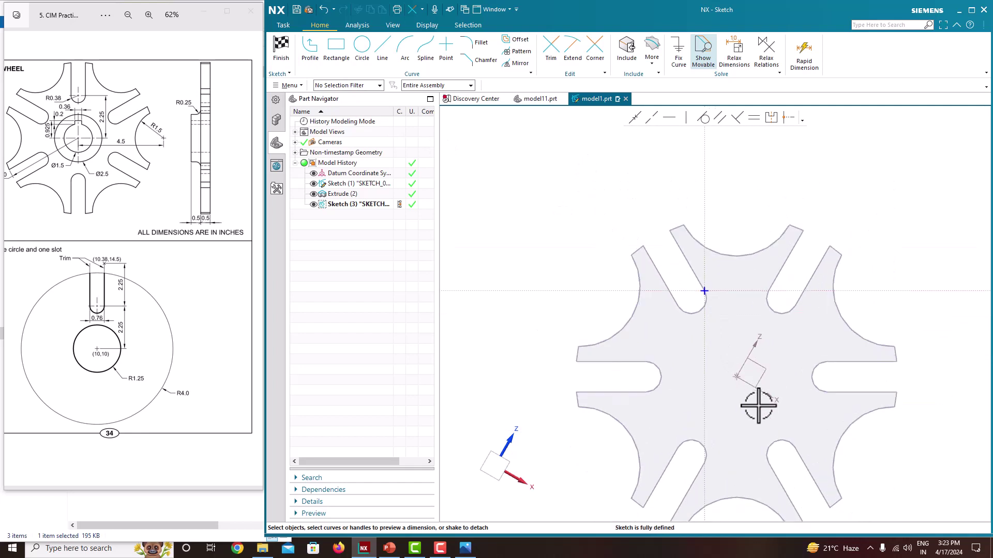
pyautogui.scroll(3, 660, 243)
pyautogui.scroll(-1, 662, 250)
pyautogui.scroll(-3, 662, 250)
pyautogui.scroll(2, 693, 310)
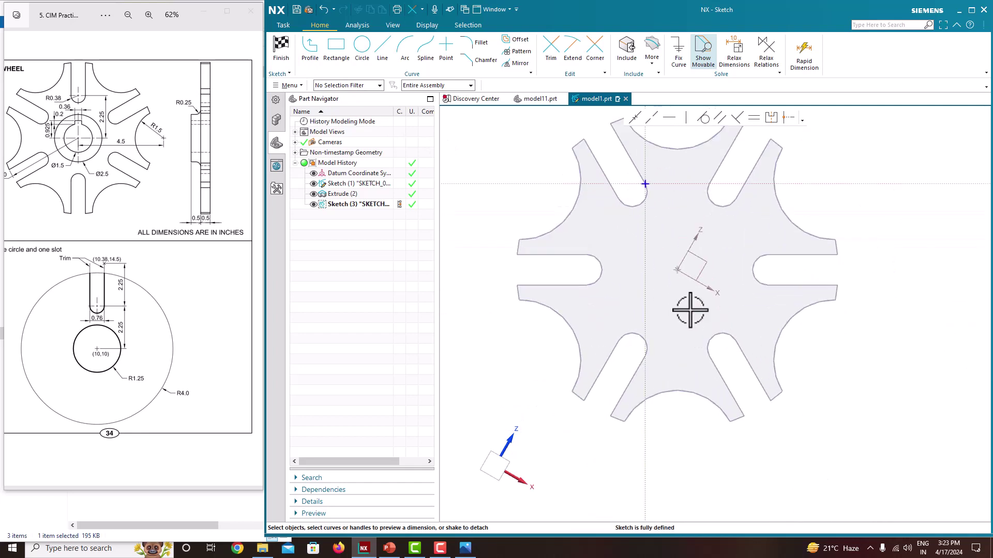
# Step: Exit the empty sketch on the wheel face and delete it from the model history
pyautogui.rightClick(362, 203)
pyautogui.click(367, 226)
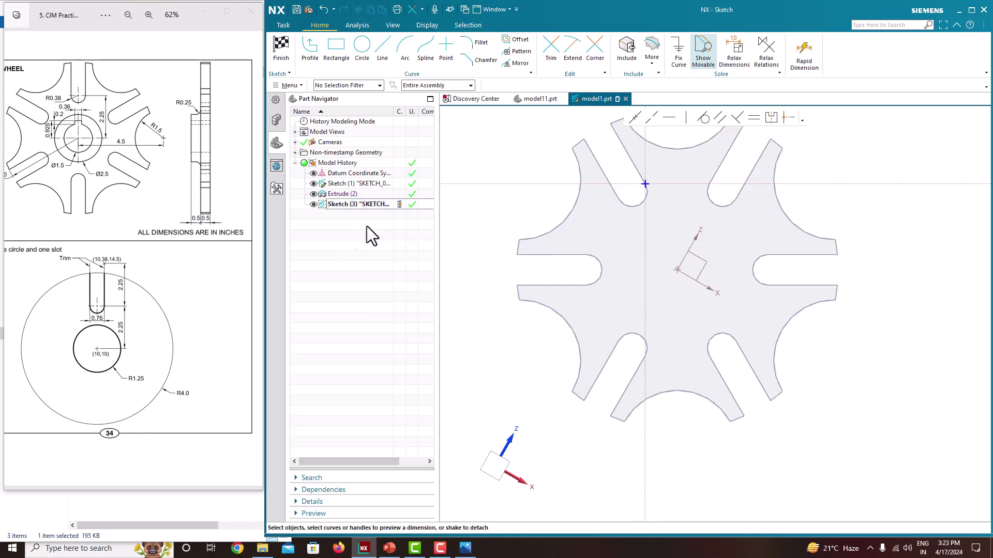
pyautogui.click(285, 55)
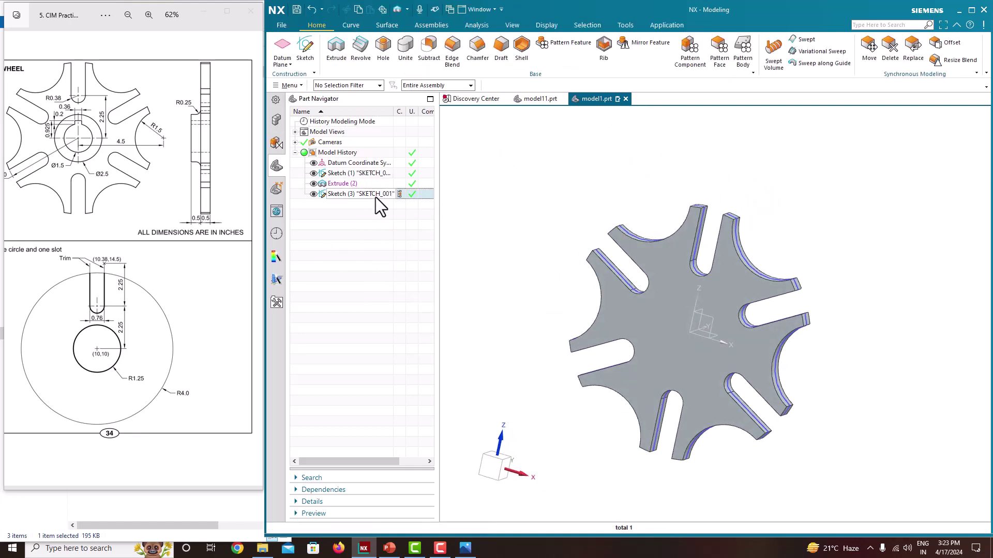
pyautogui.rightClick(376, 197)
pyautogui.click(401, 387)
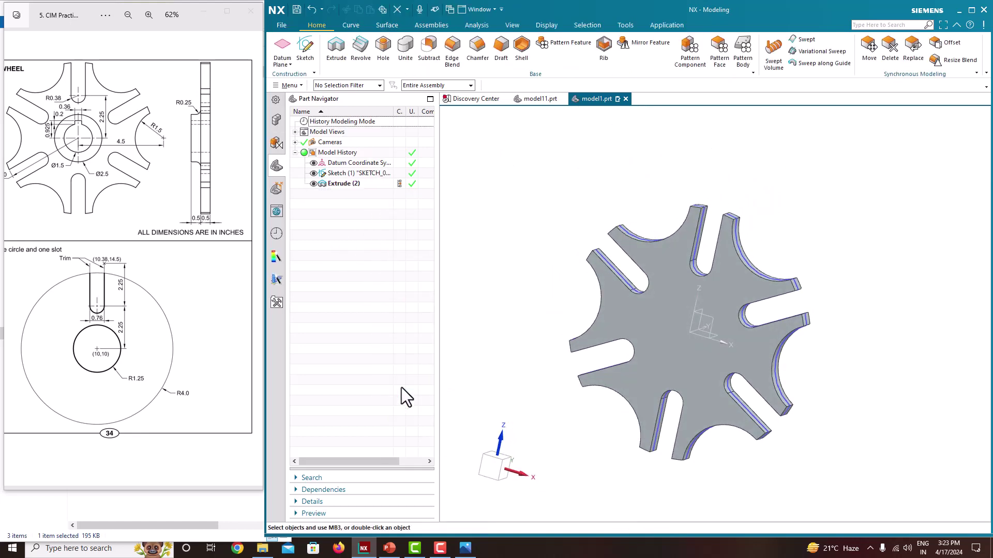
pyautogui.moveTo(401, 387)
pyautogui.mouseDown(button='middle')
pyautogui.moveTo(443, 255)
pyautogui.moveTo(581, 206)
pyautogui.moveTo(628, 270)
pyautogui.moveTo(581, 248)
pyautogui.mouseUp(button='middle')
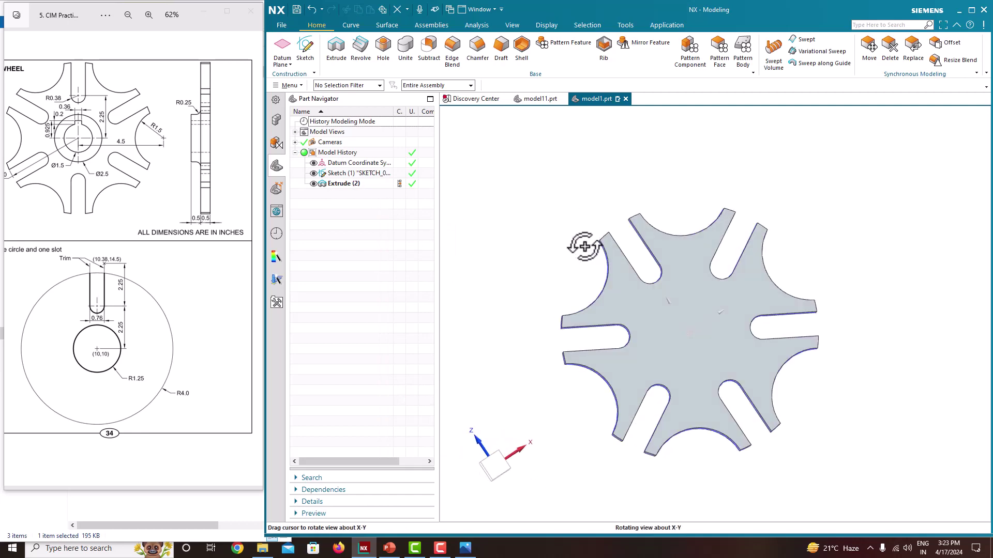
# Step: Start a new sketch on the front face of the extruded wheel
pyautogui.click(306, 51)
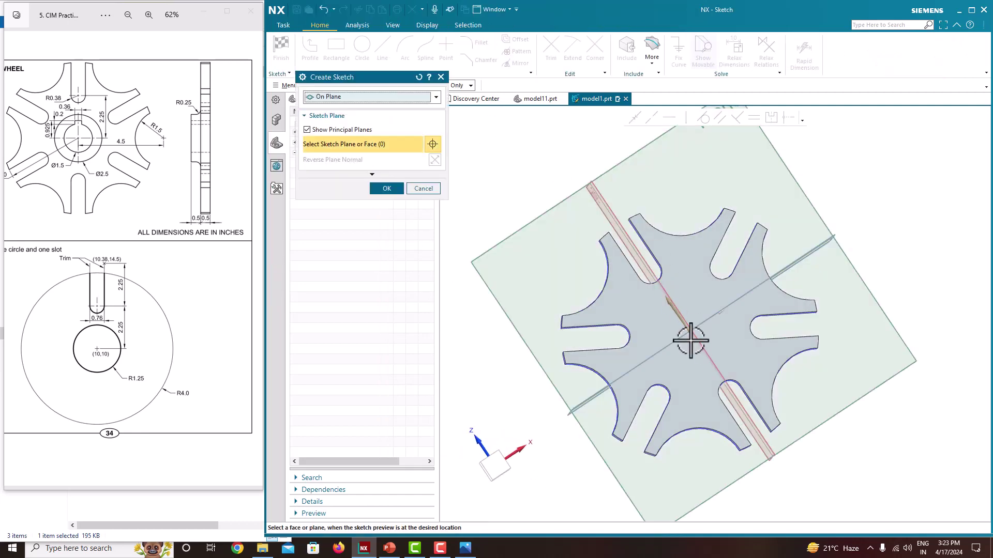
pyautogui.moveTo(699, 334)
pyautogui.mouseDown(button='middle')
pyautogui.moveTo(672, 339)
pyautogui.moveTo(699, 365)
pyautogui.moveTo(700, 393)
pyautogui.mouseUp(button='middle')
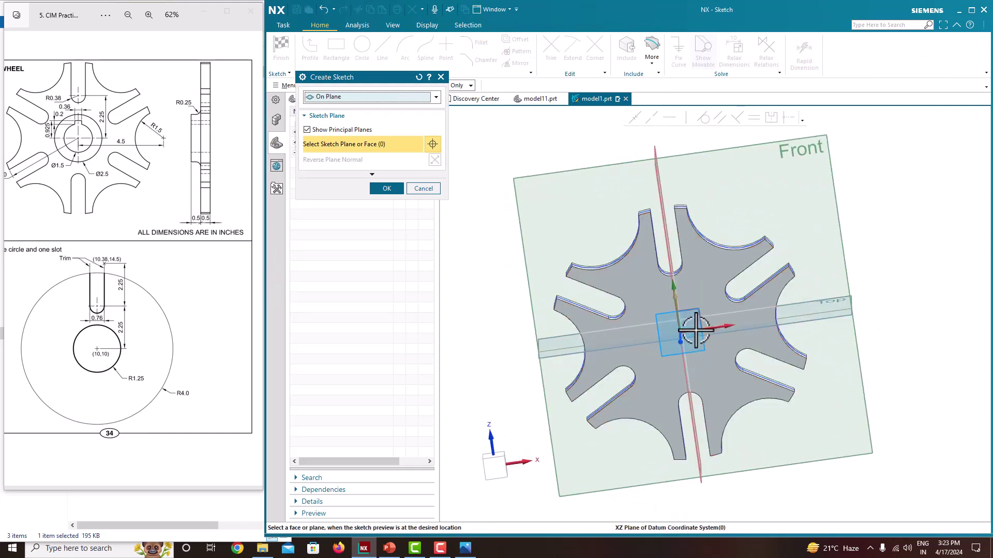
pyautogui.moveTo(695, 330)
pyautogui.mouseDown(button='middle')
pyautogui.moveTo(664, 344)
pyautogui.moveTo(683, 349)
pyautogui.mouseUp(button='middle')
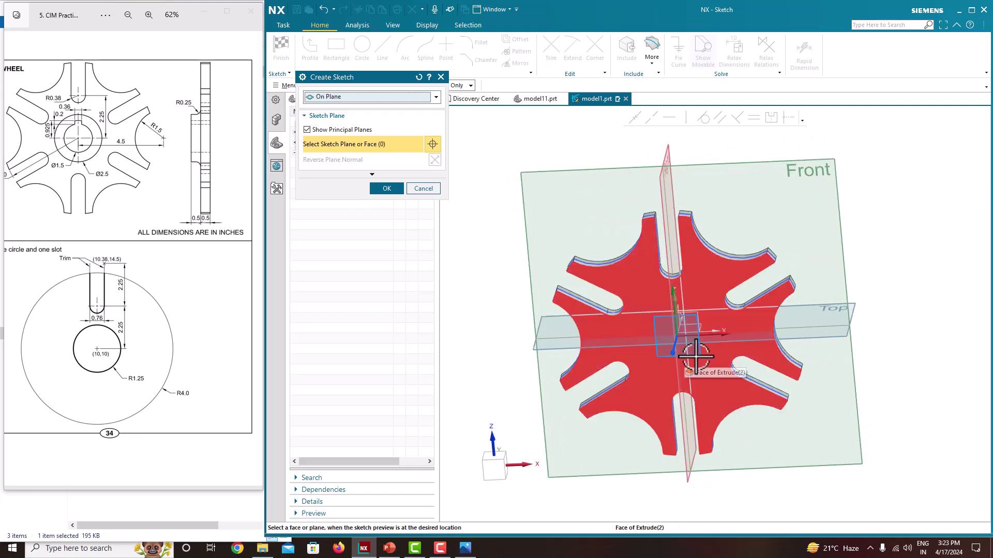
pyautogui.click(696, 356)
pyautogui.moveTo(695, 356)
pyautogui.mouseDown(button='middle')
pyautogui.moveTo(658, 350)
pyautogui.moveTo(707, 331)
pyautogui.moveTo(696, 332)
pyautogui.mouseUp(button='middle')
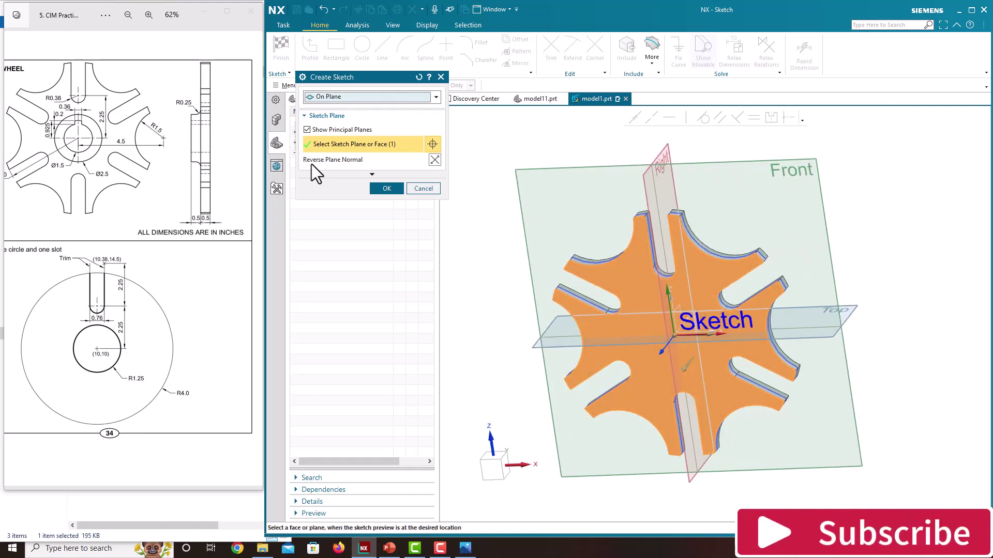
pyautogui.click(387, 189)
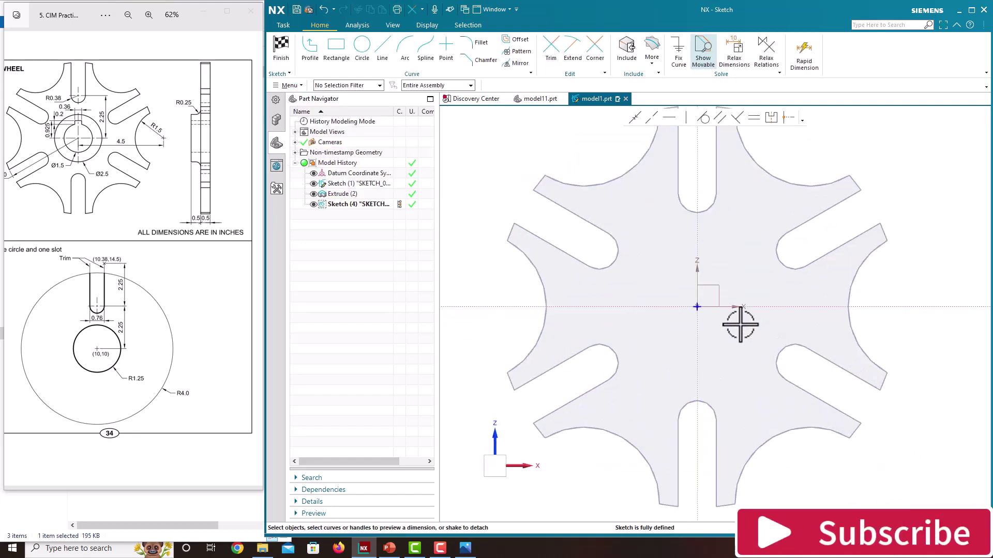
# Step: Sketch the hub circle, about 2.2 in in diameter, centred on the sketch origin
pyautogui.click(361, 52)
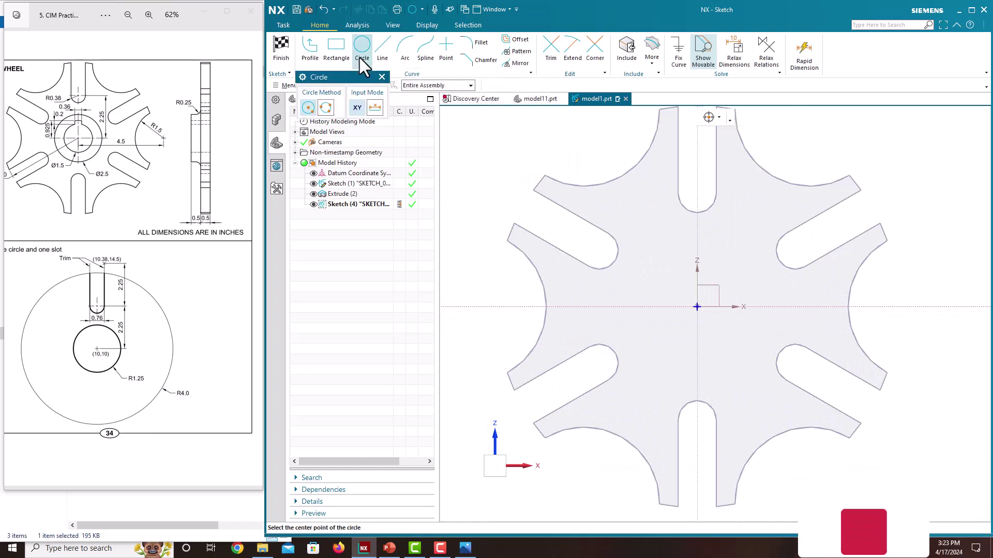
pyautogui.click(697, 307)
pyautogui.click(661, 263)
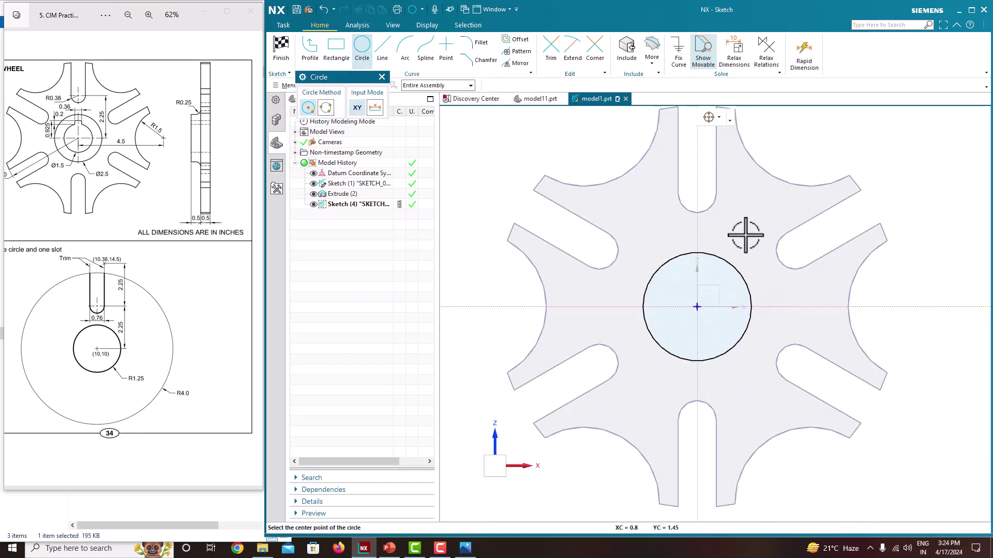
pyautogui.press('Escape')
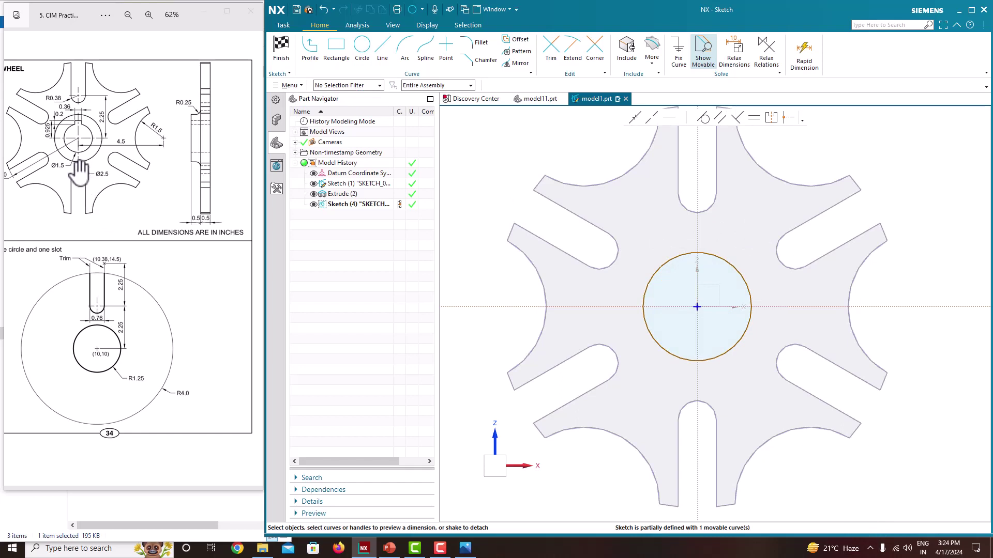
pyautogui.keyDown('ctrl'); pyautogui.scroll(2, 85, 168); pyautogui.keyUp('ctrl')
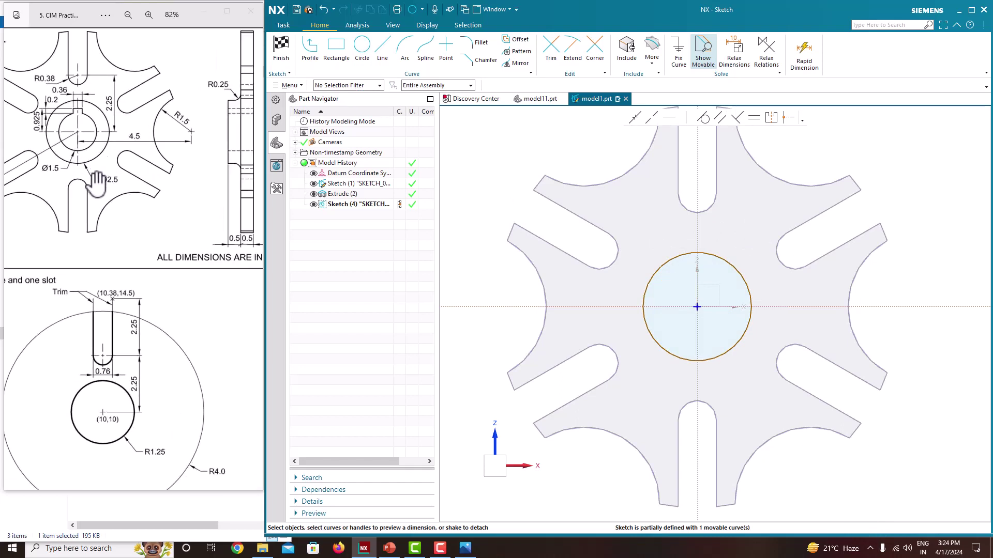
# Step: Set the hub circle's diameter to 2.5 in without scaling the entire sketch
pyautogui.click(750, 281)
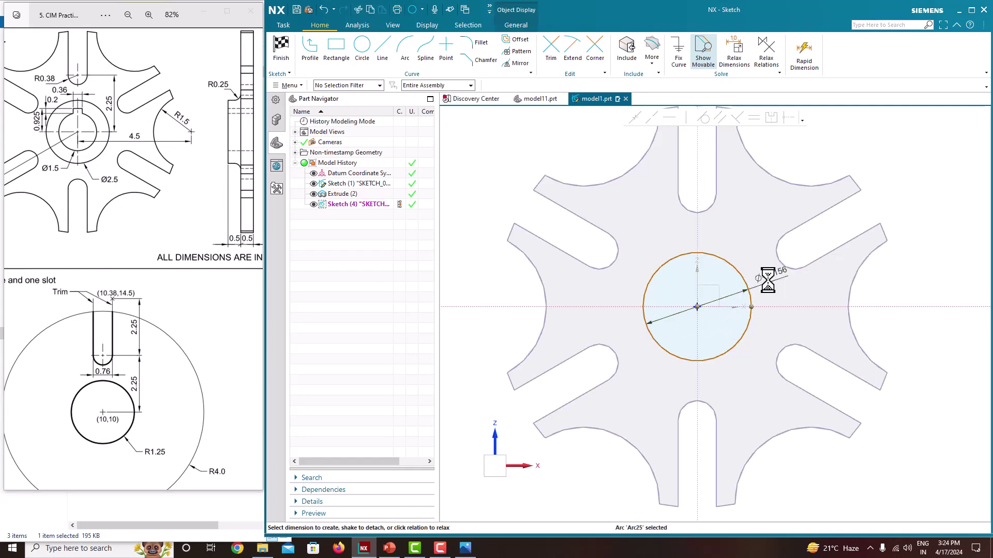
pyautogui.click(768, 280)
pyautogui.press('Return')
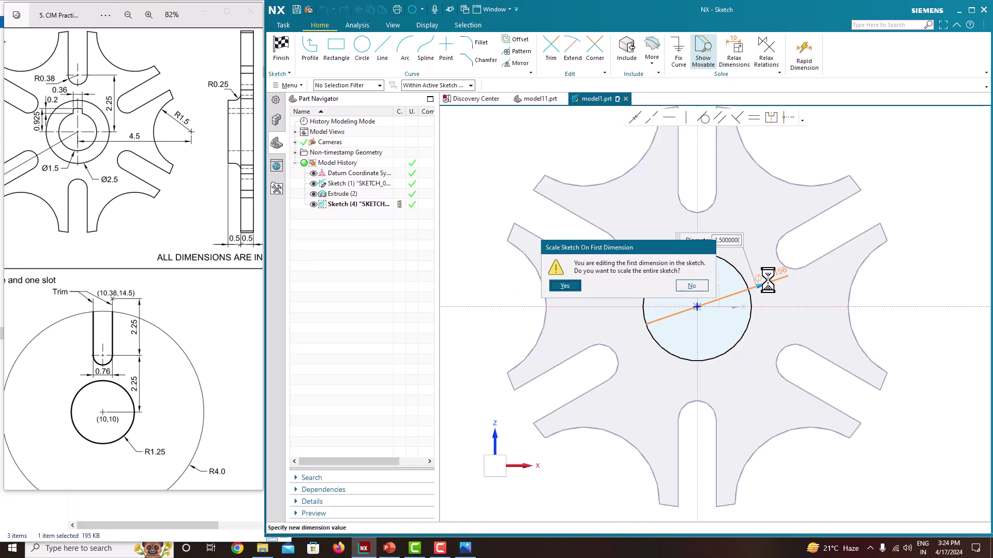
pyautogui.click(692, 286)
pyautogui.press('Return')
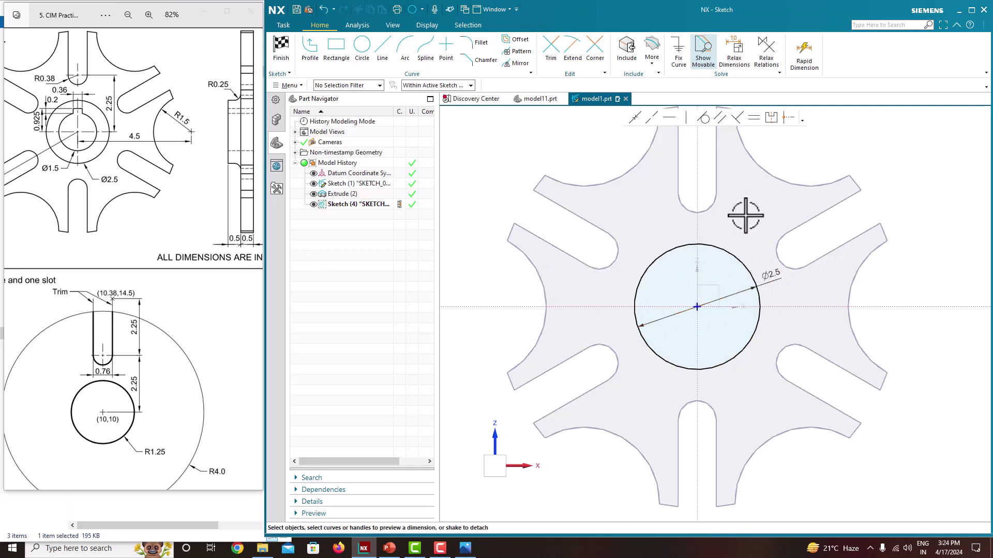
# Step: Finish the hub sketch and extrude its circle from 0 to 0.5 in, united with the wheel
pyautogui.rightClick(745, 216)
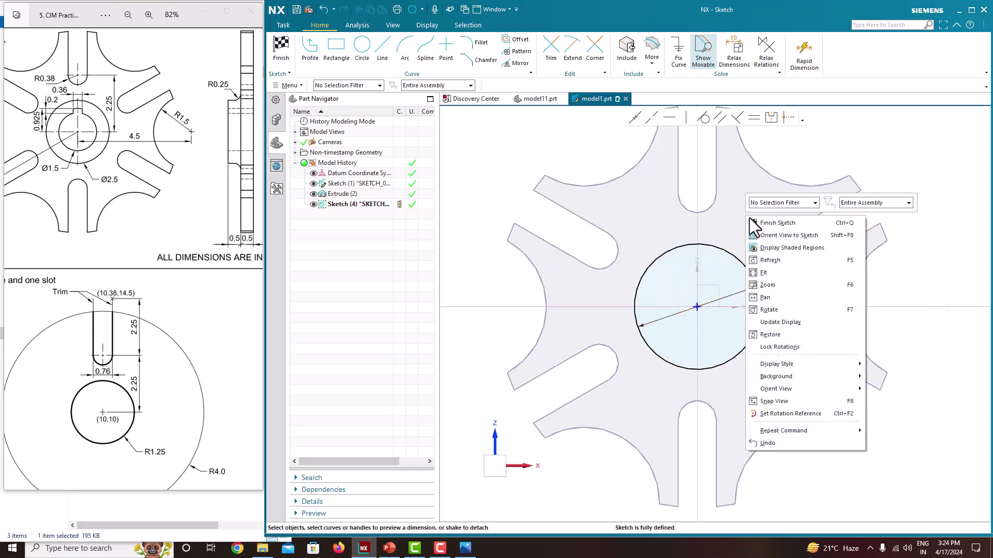
pyautogui.click(751, 219)
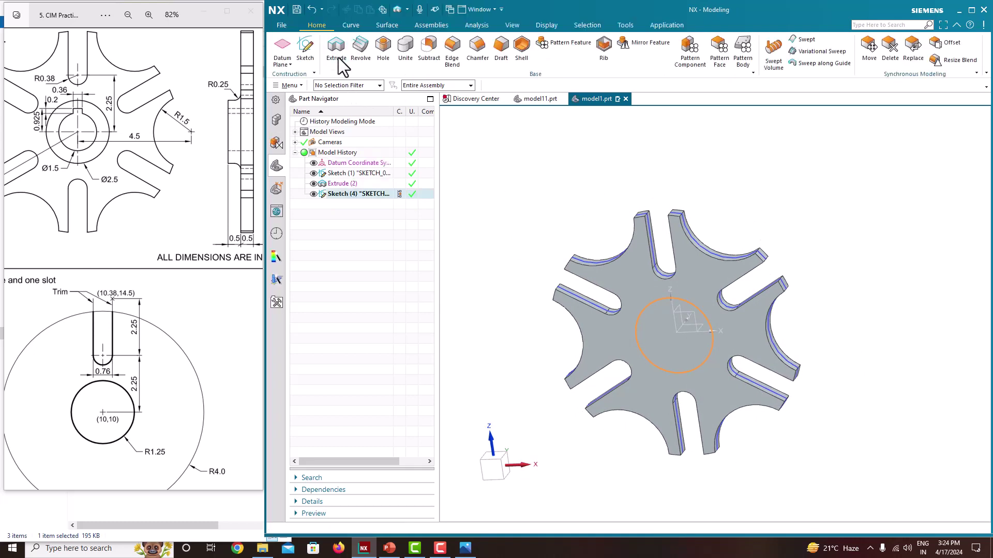
pyautogui.click(337, 49)
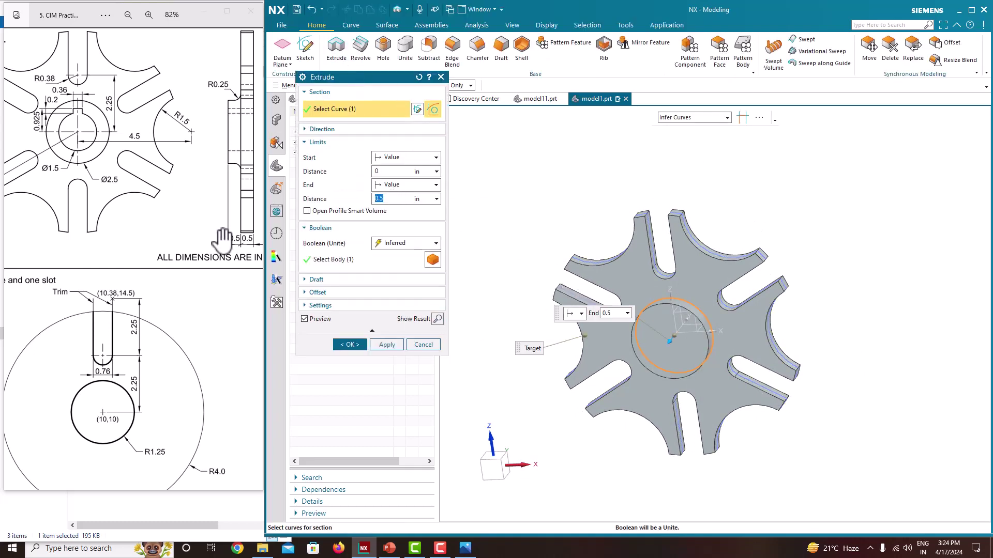
pyautogui.moveTo(713, 339); pyautogui.dragTo(672, 342, button='middle')
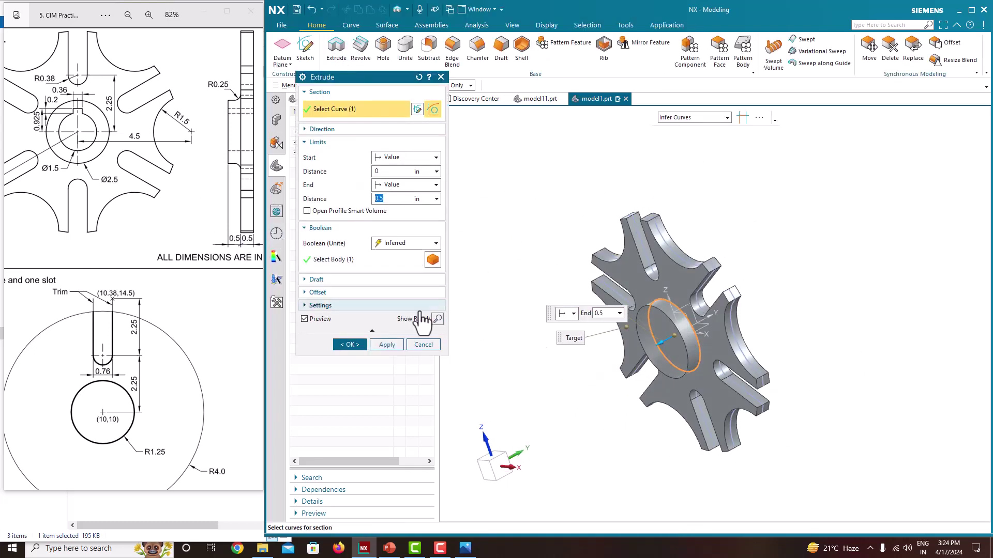
pyautogui.click(349, 345)
# Step: Start a new sketch on the front face of the hub
pyautogui.moveTo(525, 330); pyautogui.dragTo(616, 310, button='middle')
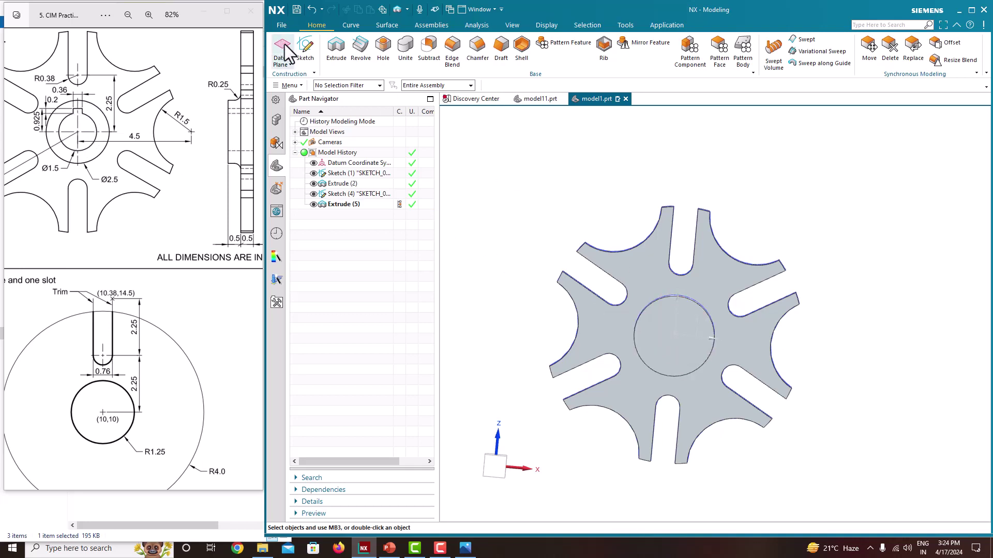
pyautogui.click(302, 54)
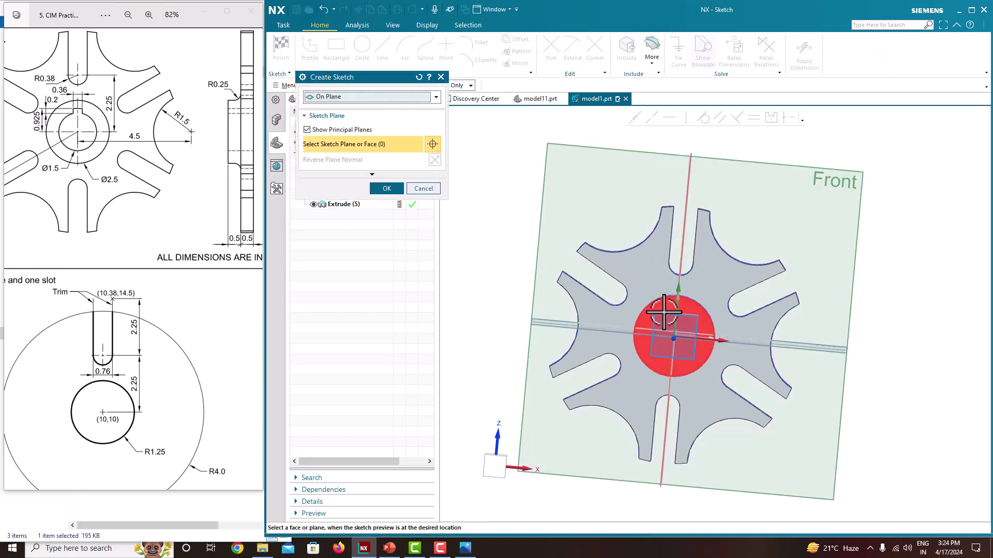
pyautogui.click(664, 313)
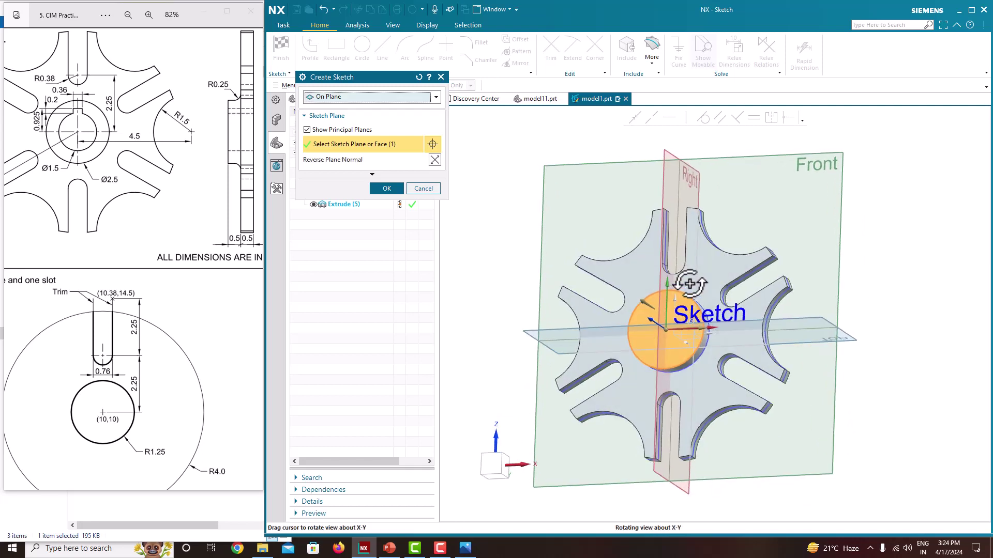
pyautogui.click(379, 187)
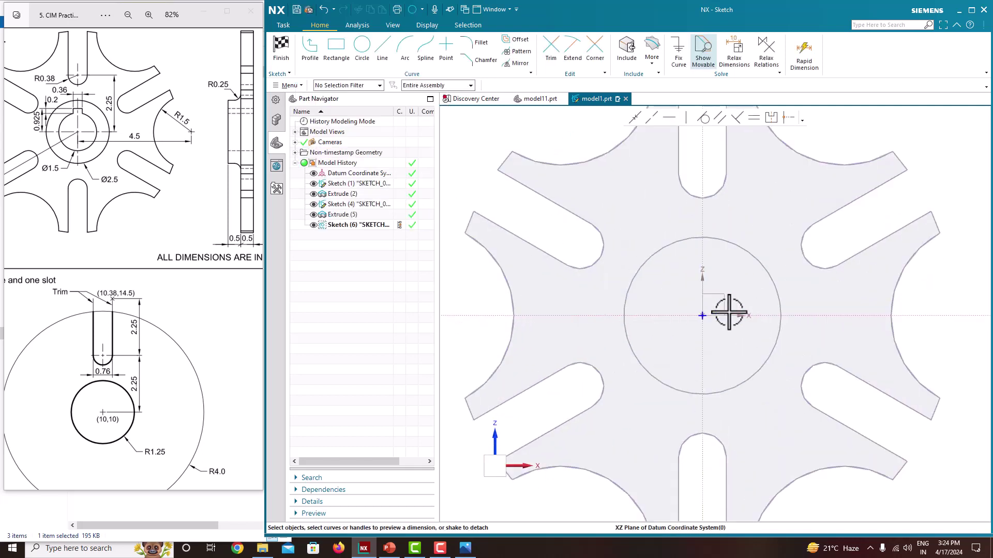
# Step: Sketch the bore circle, about 1.6 in in diameter, centred on the sketch origin inside the hub outline
pyautogui.click(362, 46)
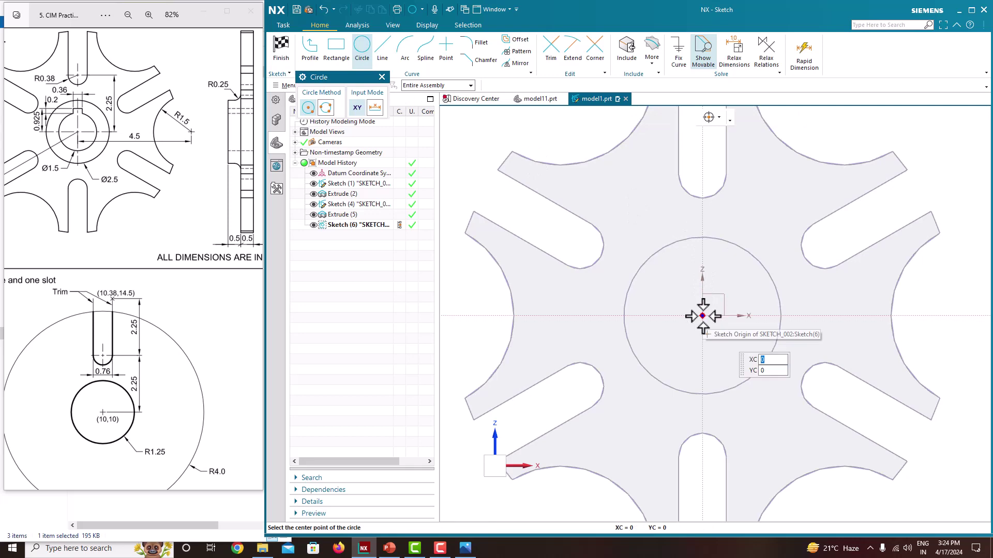
pyautogui.click(703, 316)
pyautogui.click(670, 276)
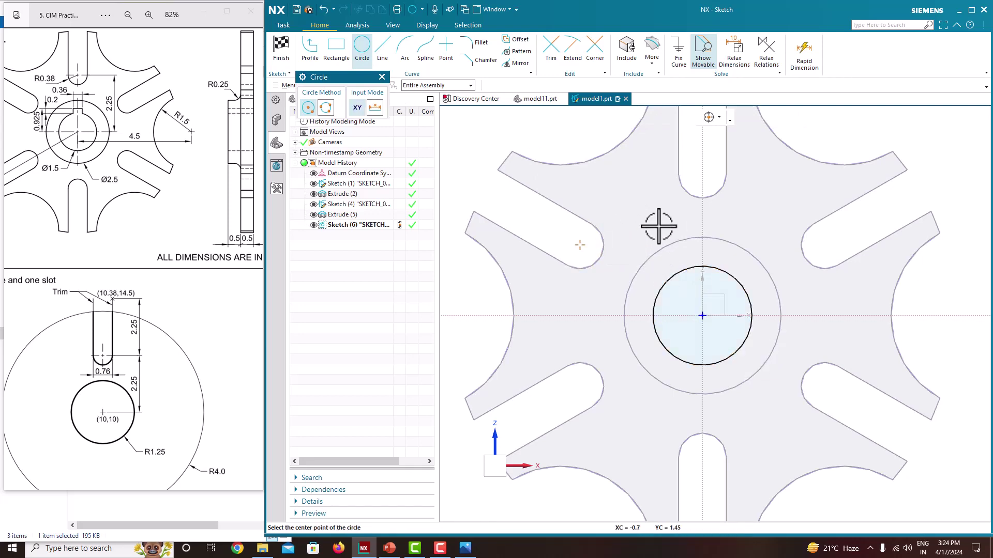
pyautogui.press('Escape')
pyautogui.scroll(3, 669, 231)
pyautogui.scroll(-3, 685, 251)
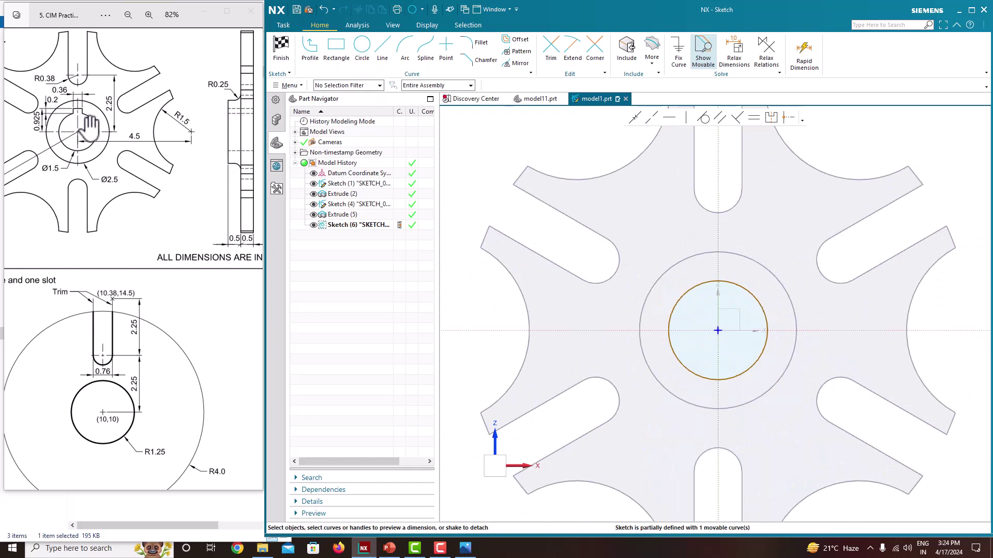
# Step: Set the bore circle's diameter to 1.5 in without scaling the entire sketch
pyautogui.scroll(2, 713, 258)
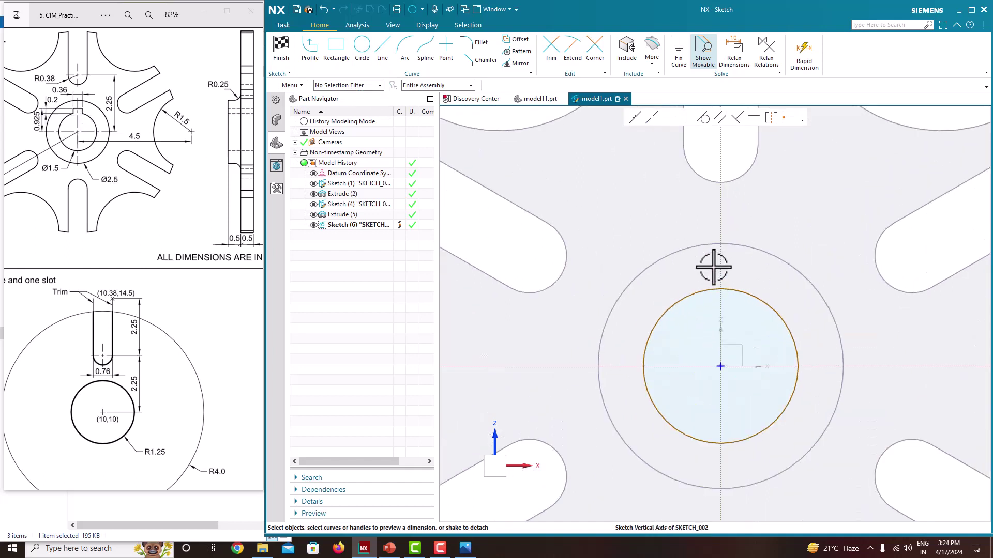
pyautogui.scroll(-3, 627, 279)
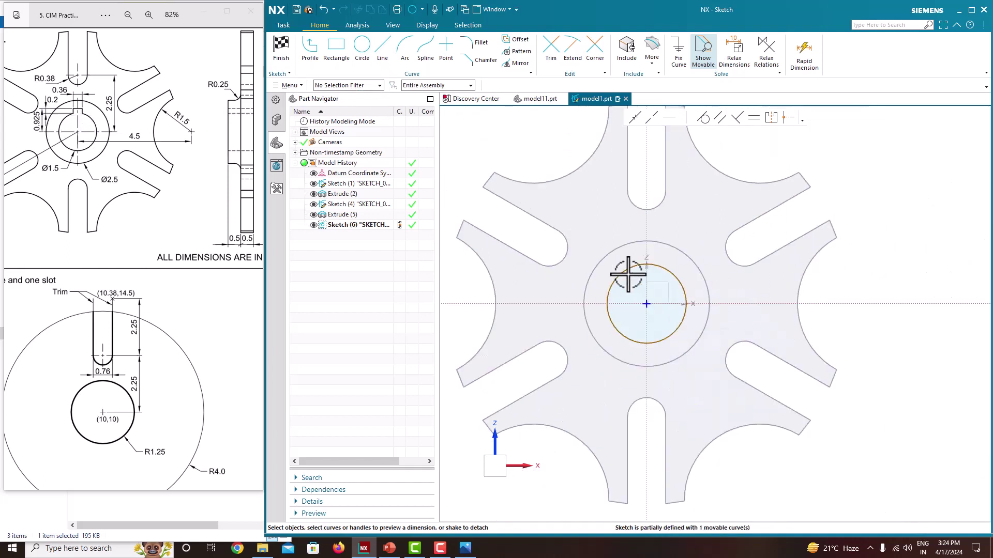
pyautogui.click(677, 280)
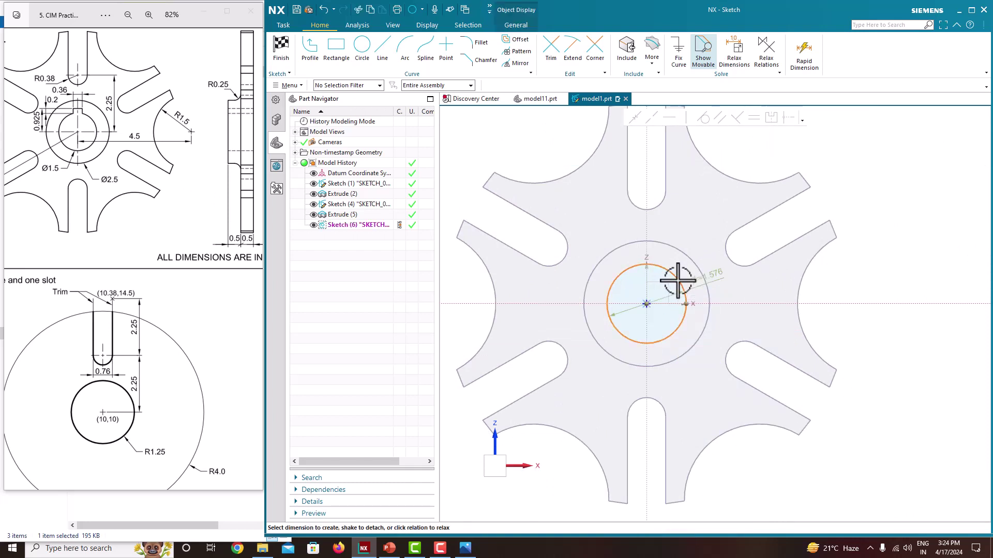
pyautogui.click(704, 278)
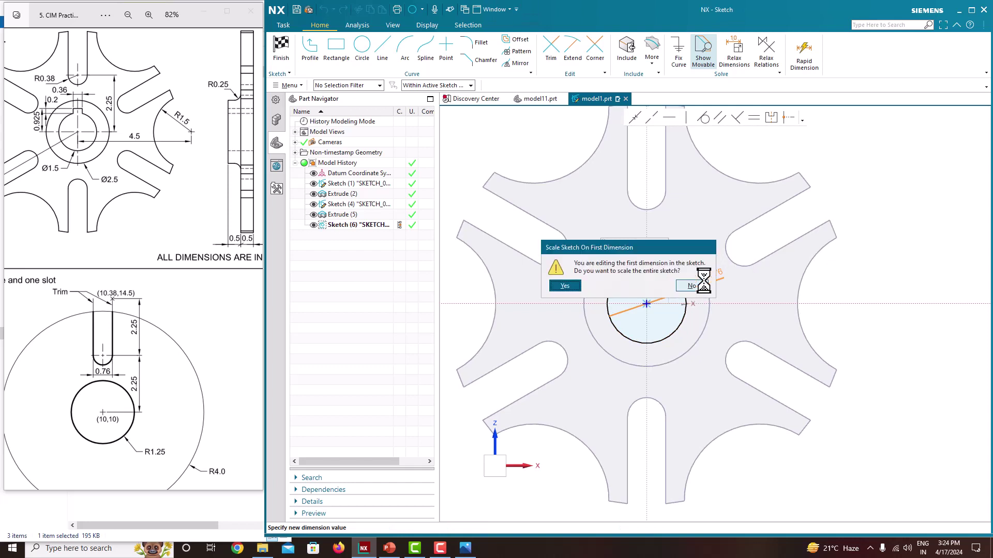
pyautogui.click(692, 286)
# Step: Sketch a keyway rectangle about 0.35 in wide and 0.2 in high, straddling the top of the bore circle
pyautogui.scroll(4, 672, 243)
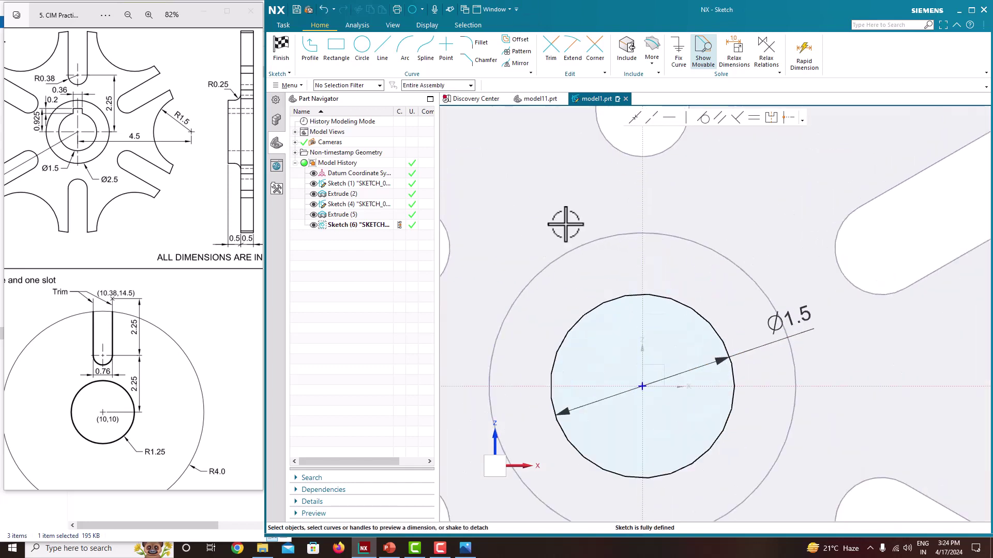
pyautogui.click(335, 52)
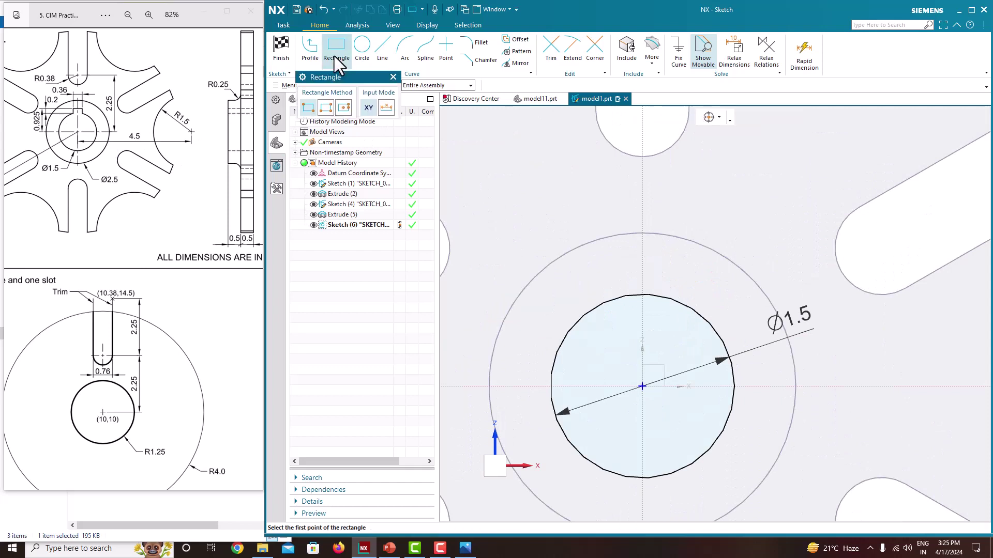
pyautogui.scroll(2, 631, 282)
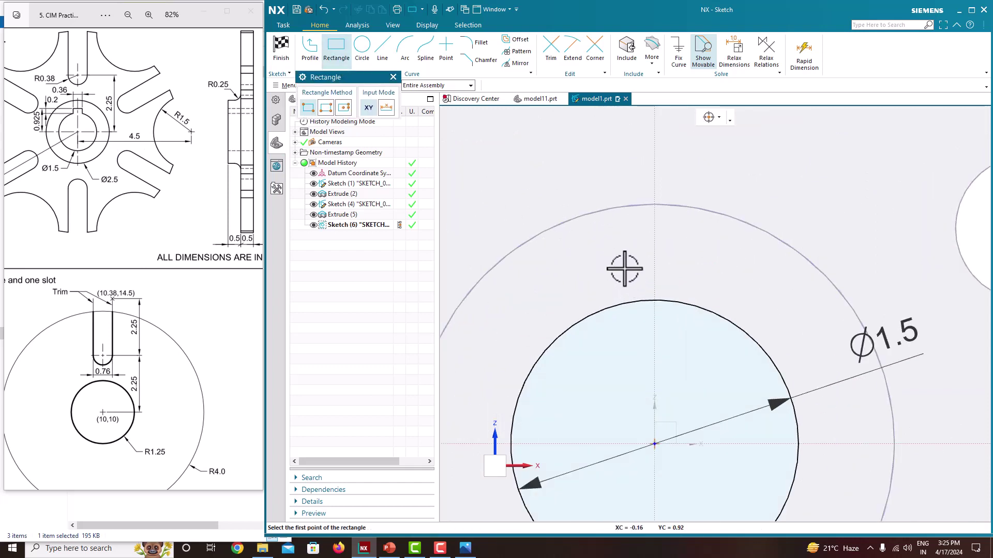
pyautogui.click(624, 268)
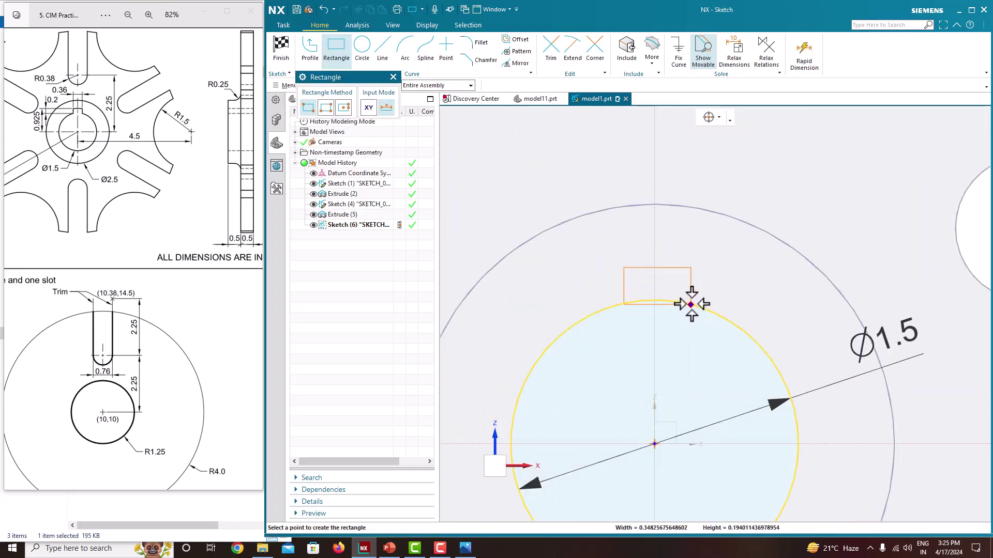
pyautogui.click(694, 305)
pyautogui.press('Escape')
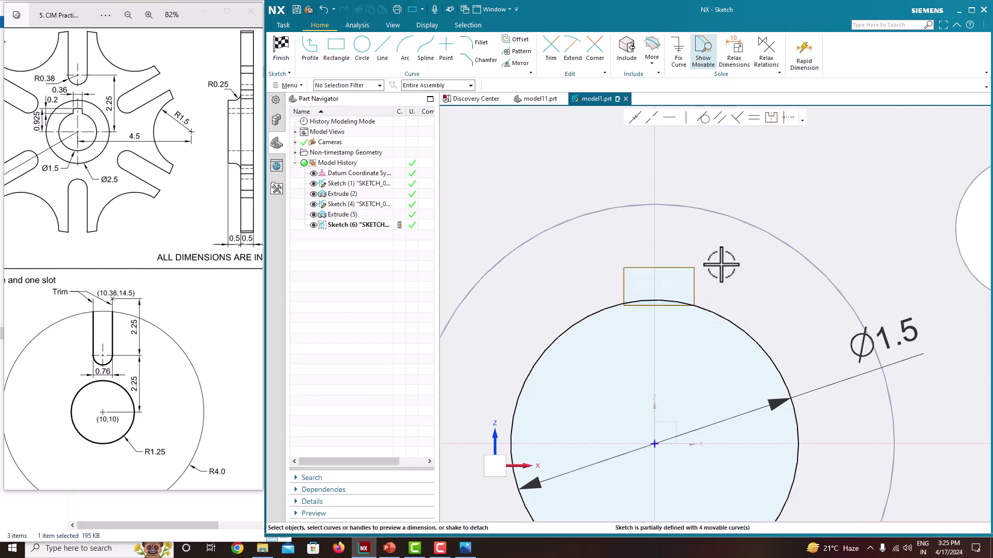
# Step: Make the two upper corners of the keyway rectangle symmetric about the sketch's vertical axis
pyautogui.scroll(-3, 655, 293)
pyautogui.scroll(3, 648, 293)
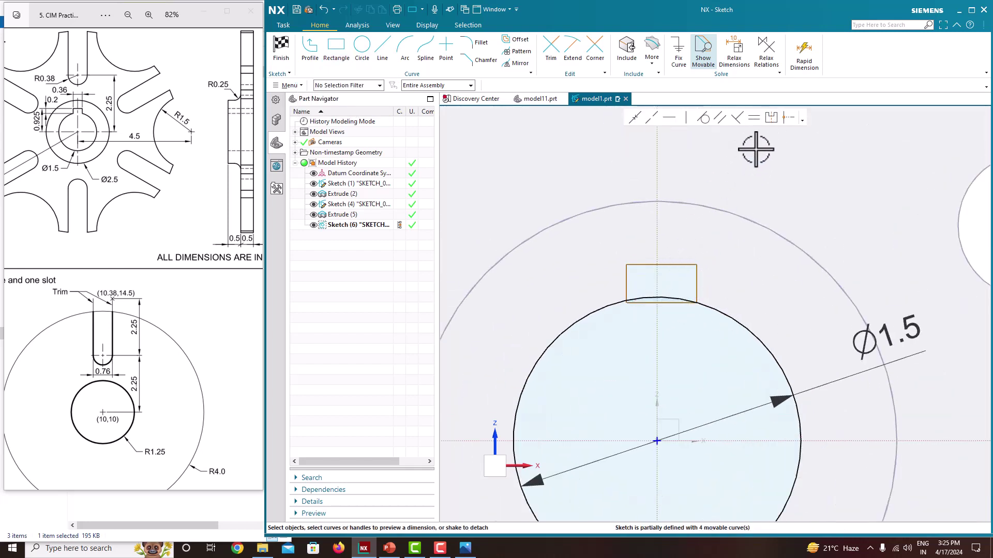
pyautogui.click(772, 120)
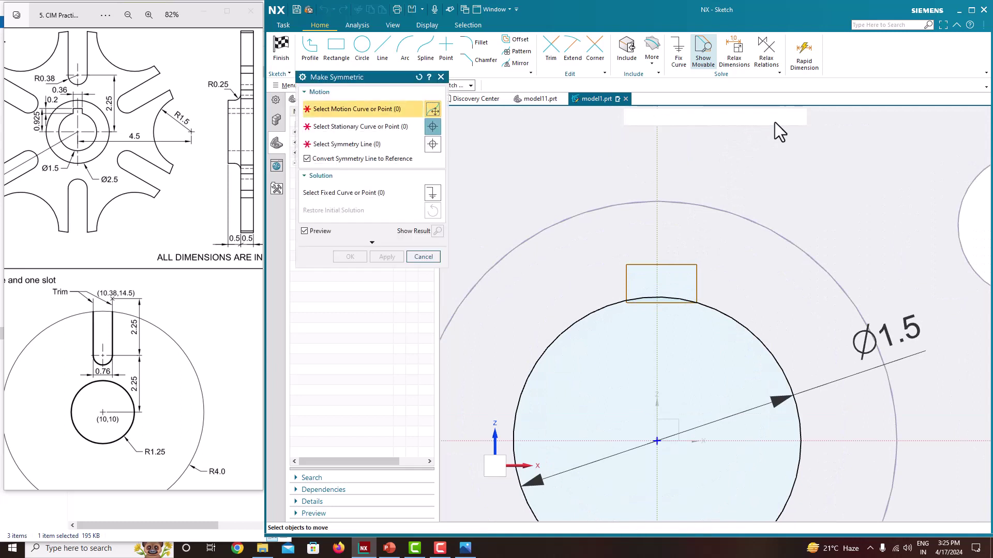
pyautogui.click(697, 263)
pyautogui.click(626, 265)
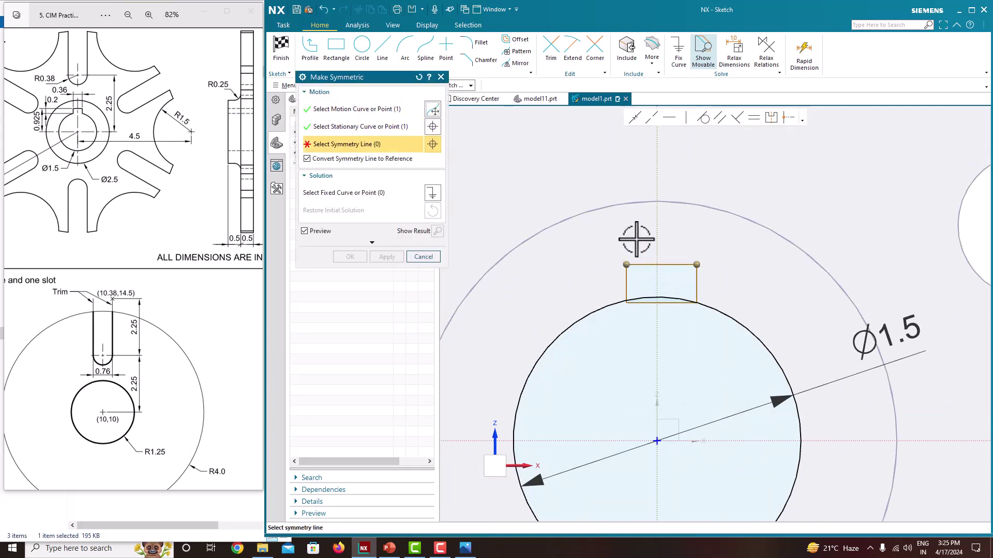
pyautogui.click(657, 228)
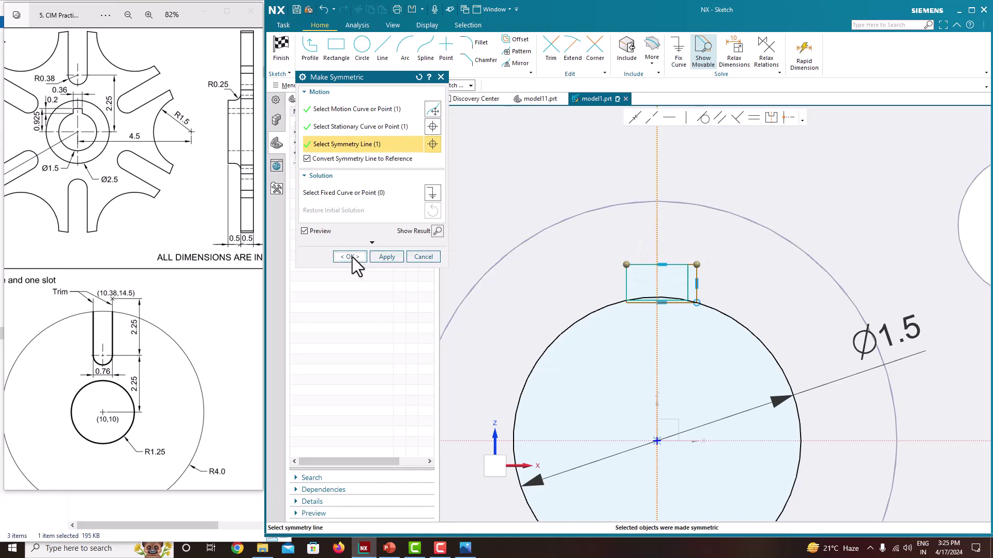
pyautogui.click(352, 257)
# Step: Dimension the keyway's top edge 0.925 in above the sketch's horizontal axis
pyautogui.scroll(-3, 589, 256)
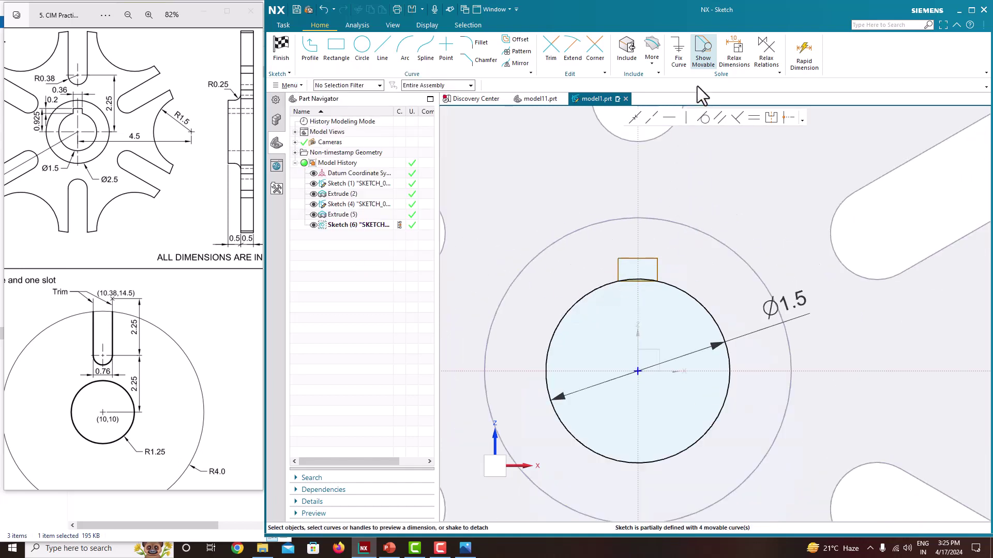
pyautogui.click(658, 258)
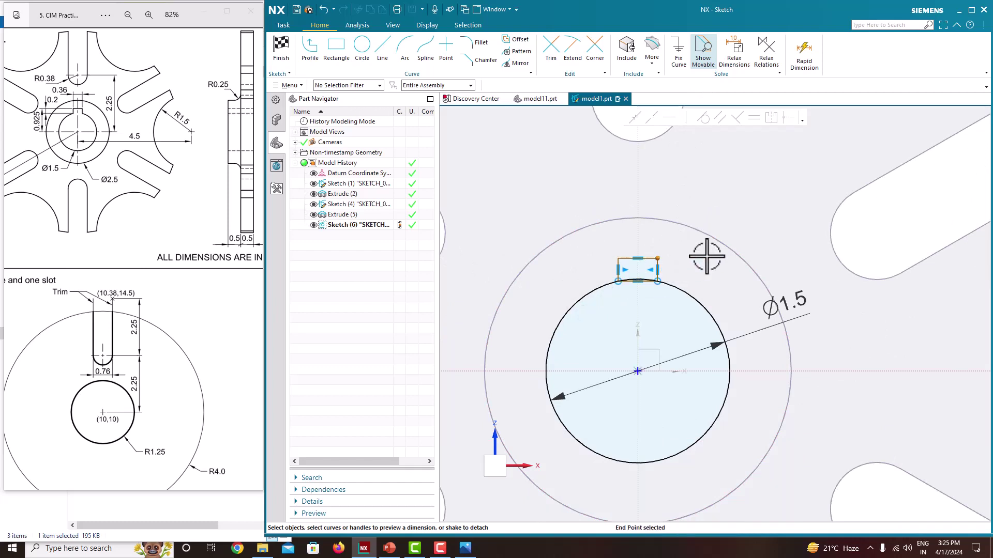
pyautogui.click(692, 372)
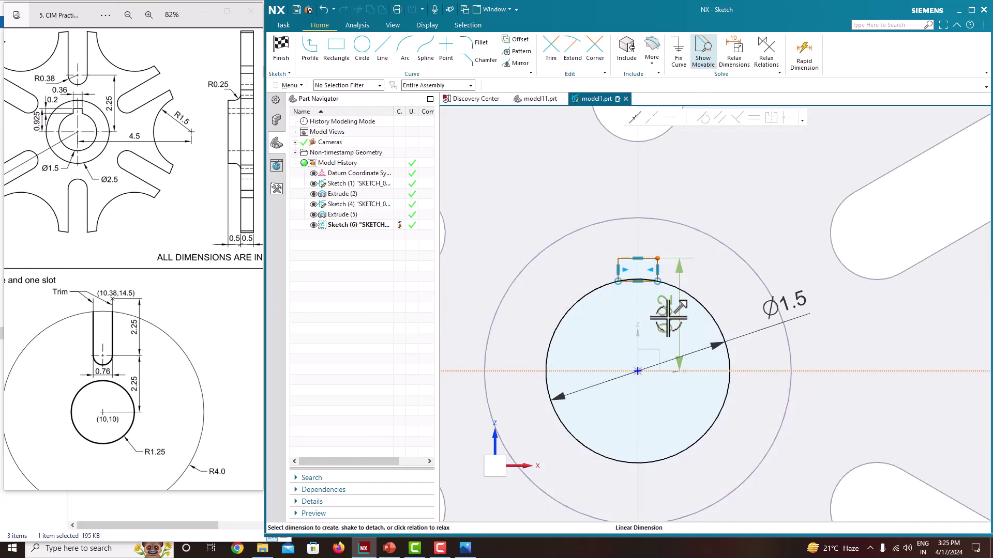
pyautogui.click(669, 317)
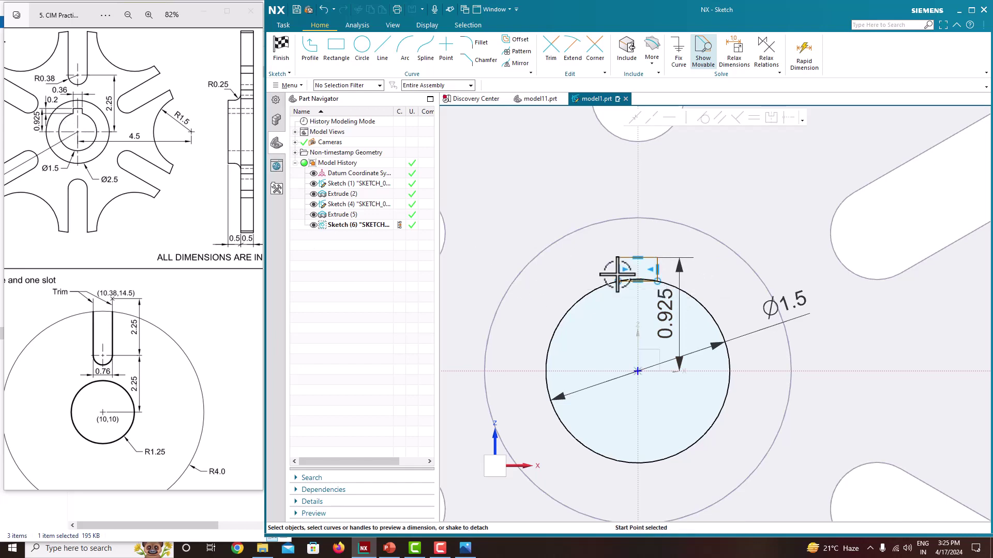
# Step: Widen the keyway rectangle slightly and dimension its side edge to a height of 0.2 in
pyautogui.click(617, 274)
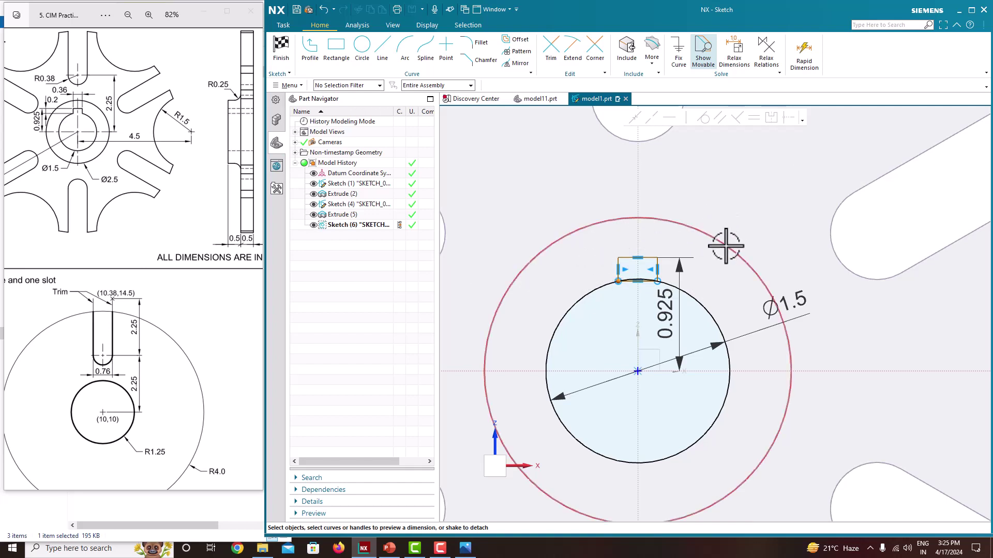
pyautogui.scroll(2, 628, 274)
pyautogui.scroll(1, 628, 274)
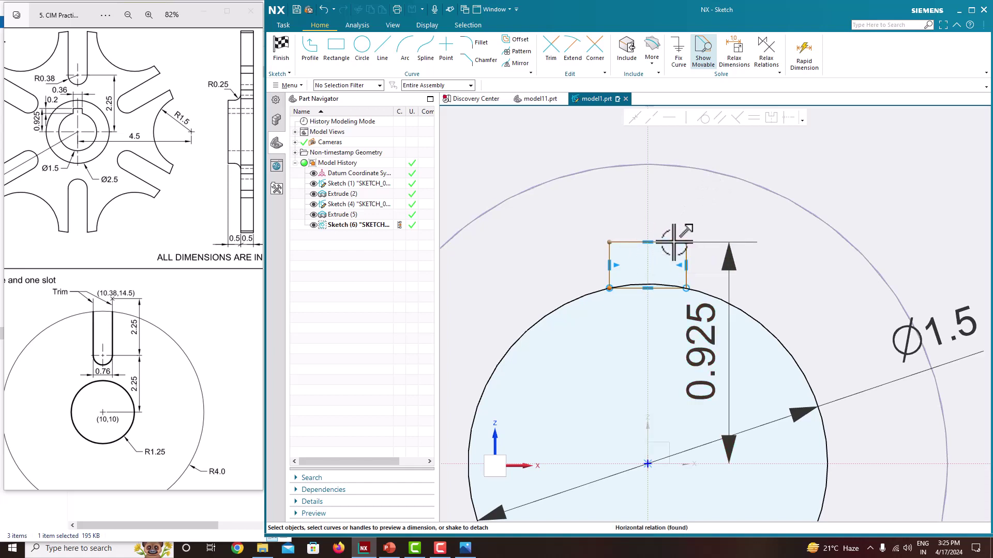
pyautogui.moveTo(688, 242)
pyautogui.mouseDown()
pyautogui.moveTo(693, 224)
pyautogui.moveTo(693, 232)
pyautogui.mouseUp()
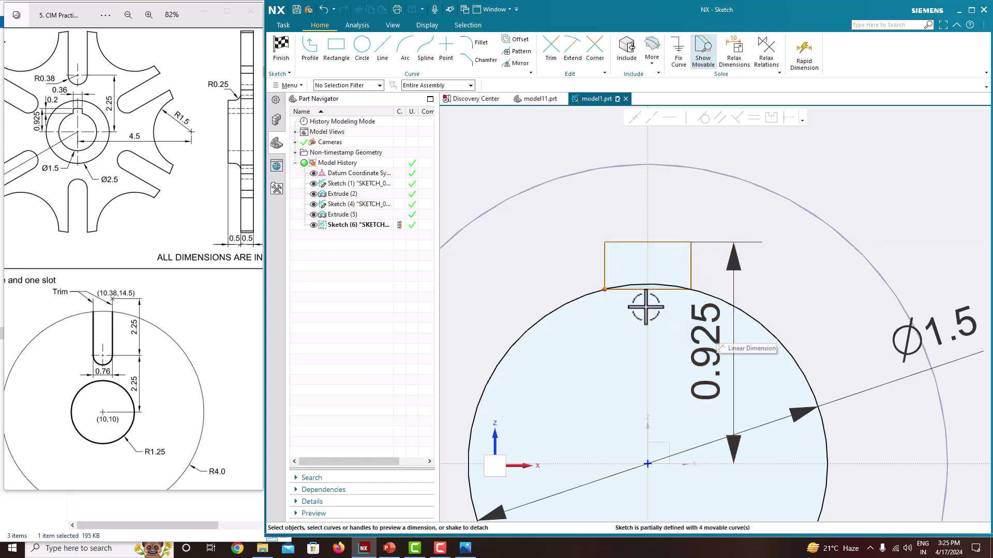
pyautogui.click(604, 260)
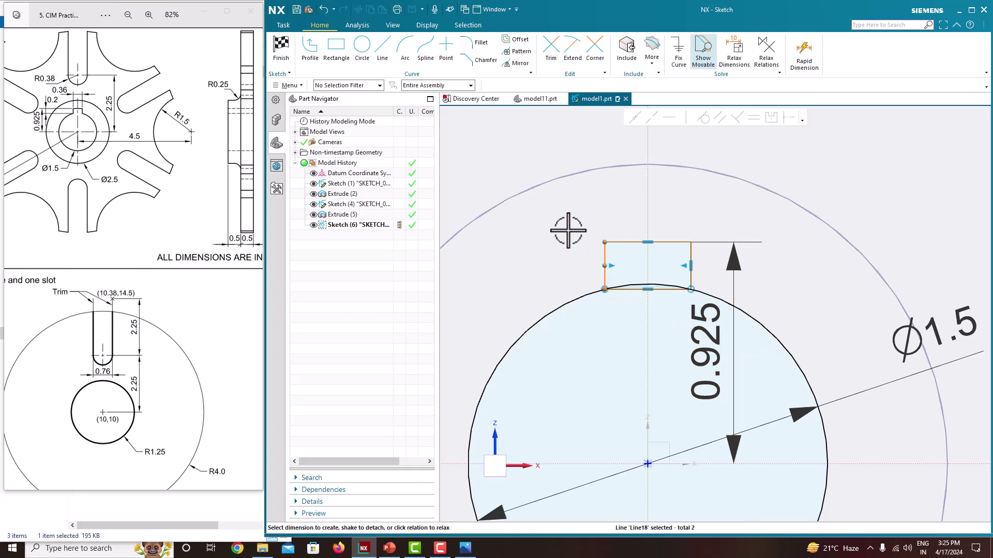
pyautogui.click(602, 260)
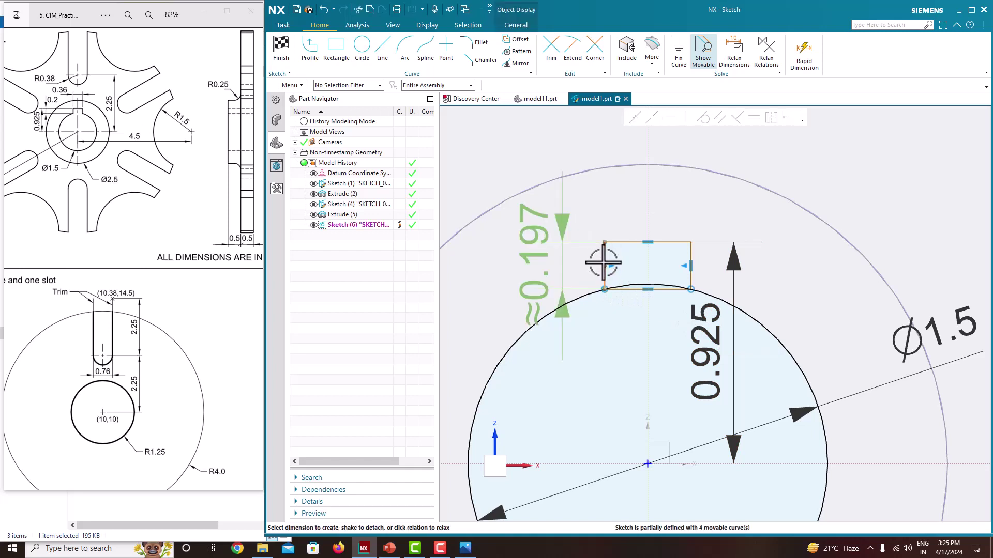
pyautogui.click(538, 252)
pyautogui.write('0.2')
pyautogui.press('Return')
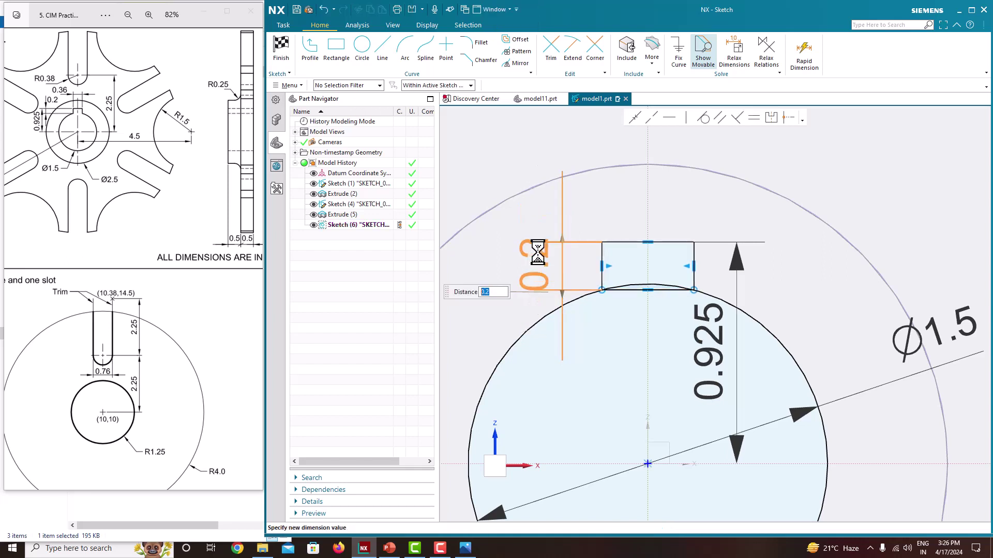
pyautogui.click(629, 205)
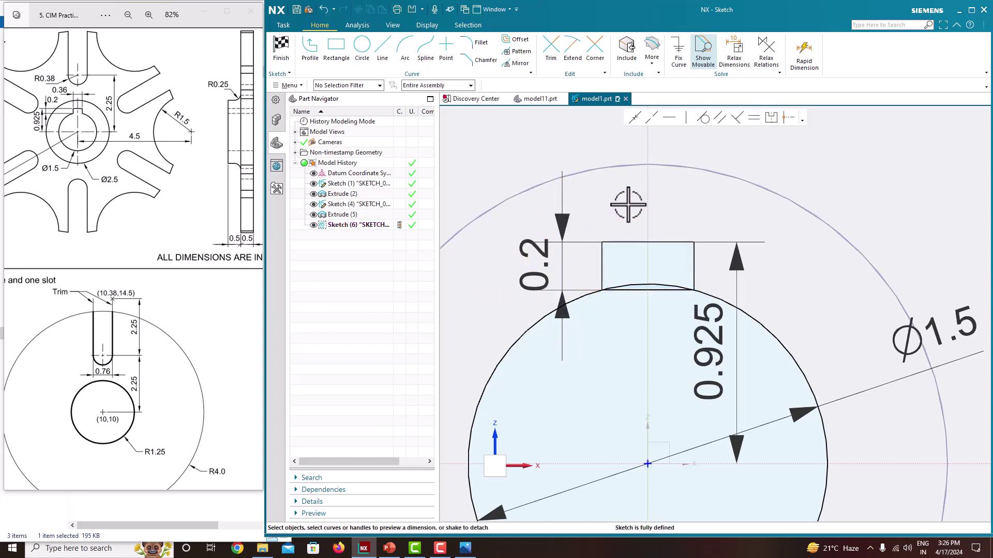
# Step: Dimension the keyway rectangle's top edge to a width of 0.36 in
pyautogui.click(638, 240)
pyautogui.click(682, 175)
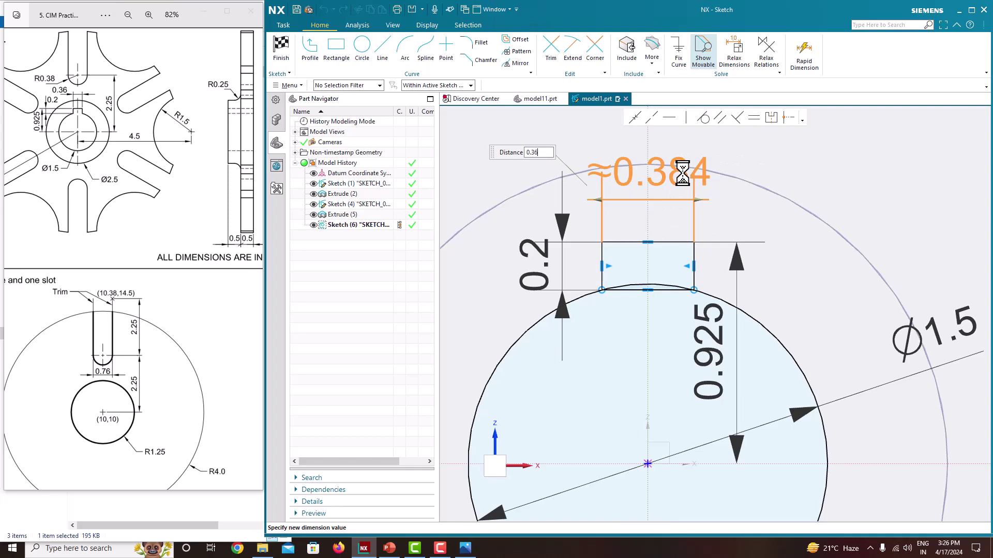
pyautogui.press('Return')
pyautogui.middleClick(753, 203)
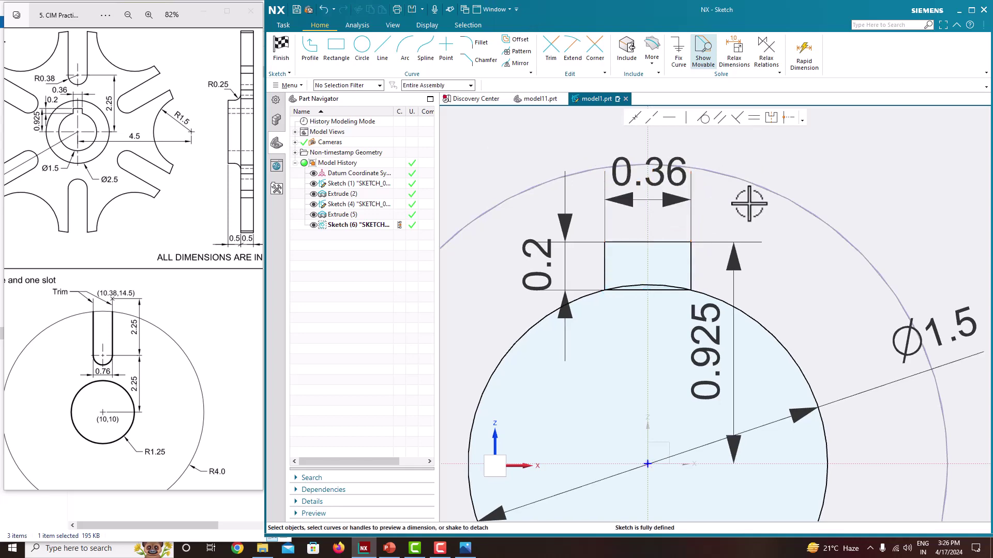
# Step: Trim the bore arc and the rectangle's lower edge inside the keyway to leave one closed bore-and-keyway outline
pyautogui.scroll(-5, 755, 202)
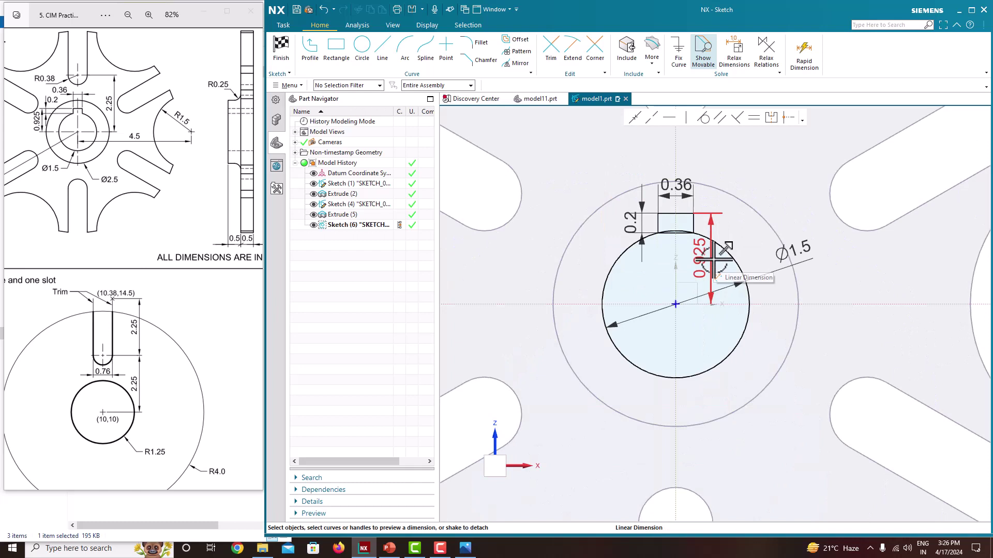
pyautogui.scroll(2, 672, 224)
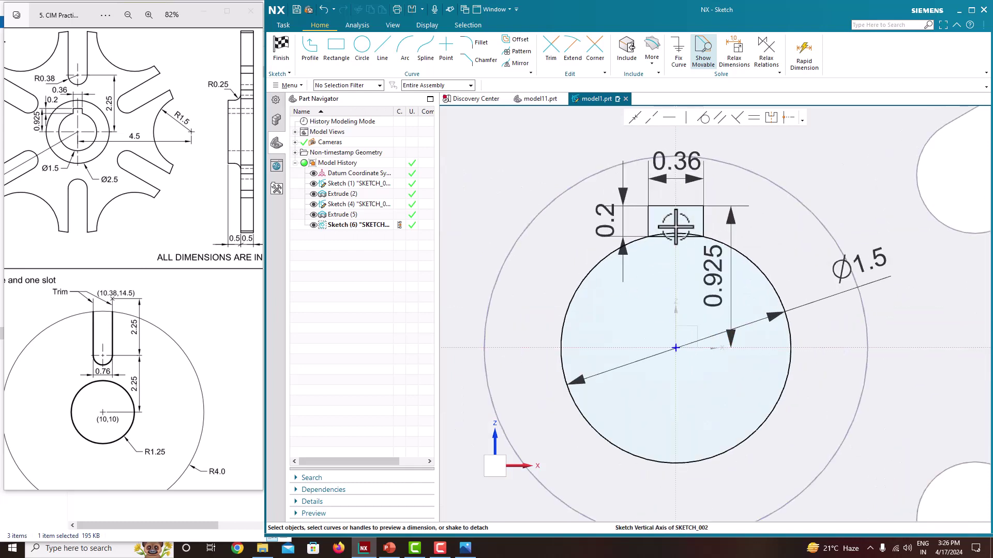
pyautogui.click(551, 52)
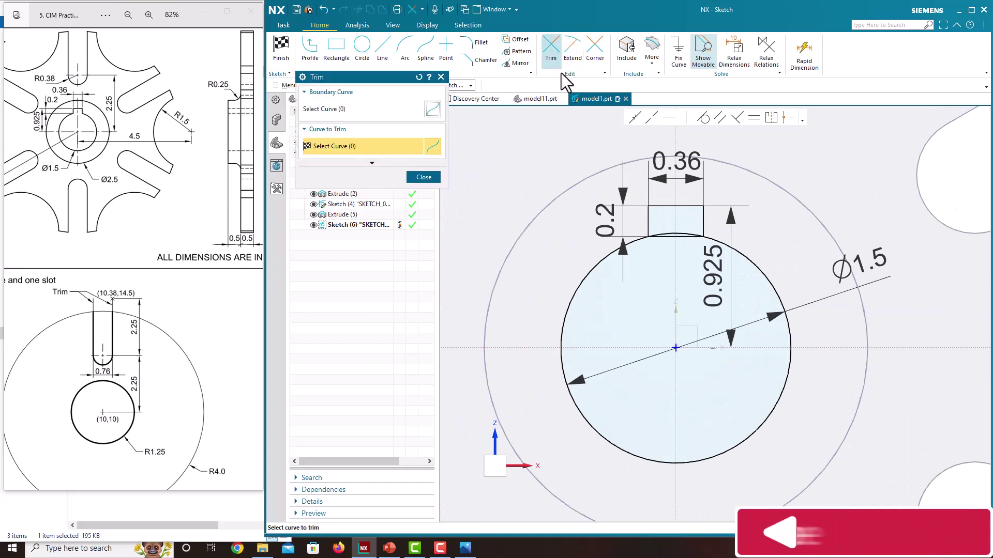
pyautogui.scroll(2, 666, 235)
pyautogui.click(667, 236)
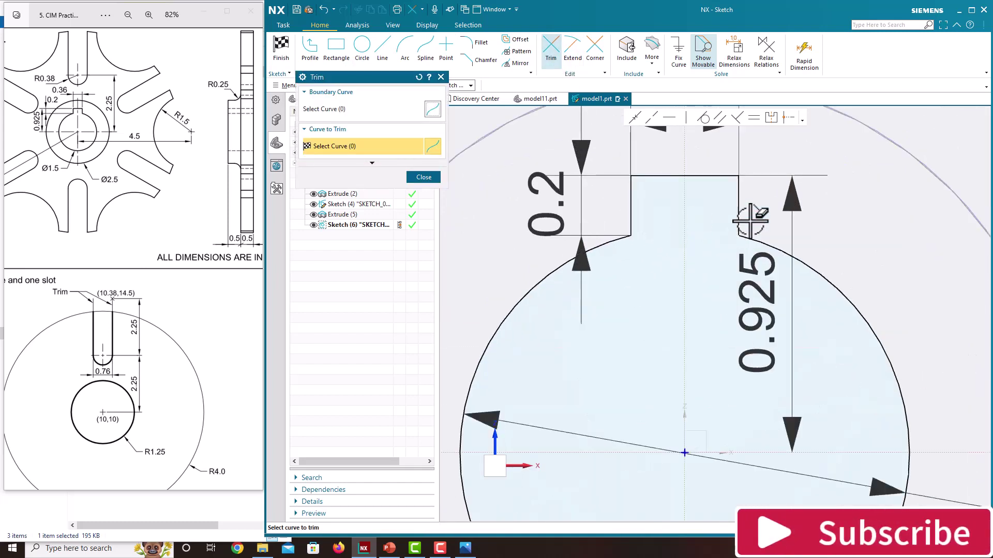
pyautogui.middleClick(625, 224)
pyautogui.scroll(-5, 628, 230)
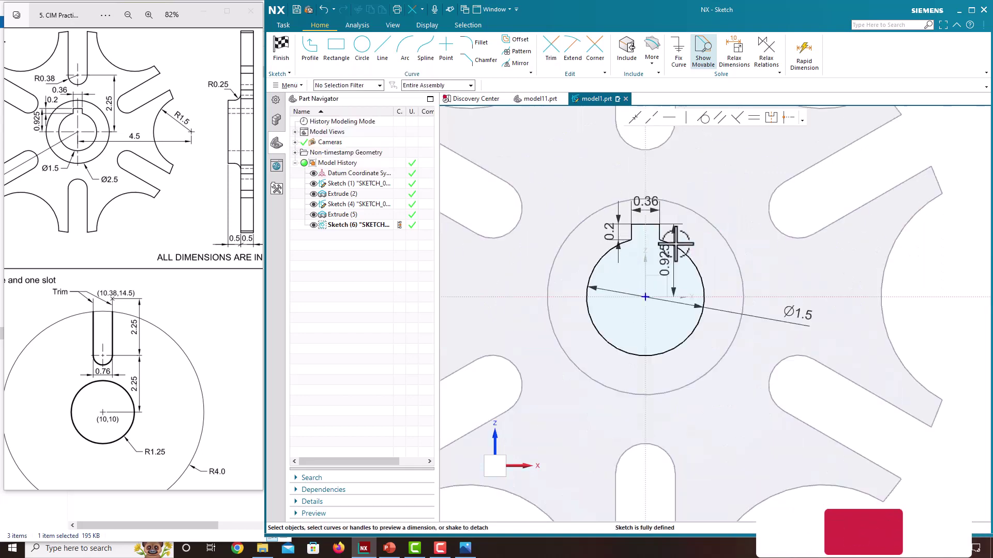
# Step: Finish the sketch and extrude the bore-and-keyway profile as a subtract through the wheel, with the end limit Until Next
pyautogui.rightClick(718, 203)
pyautogui.click(728, 210)
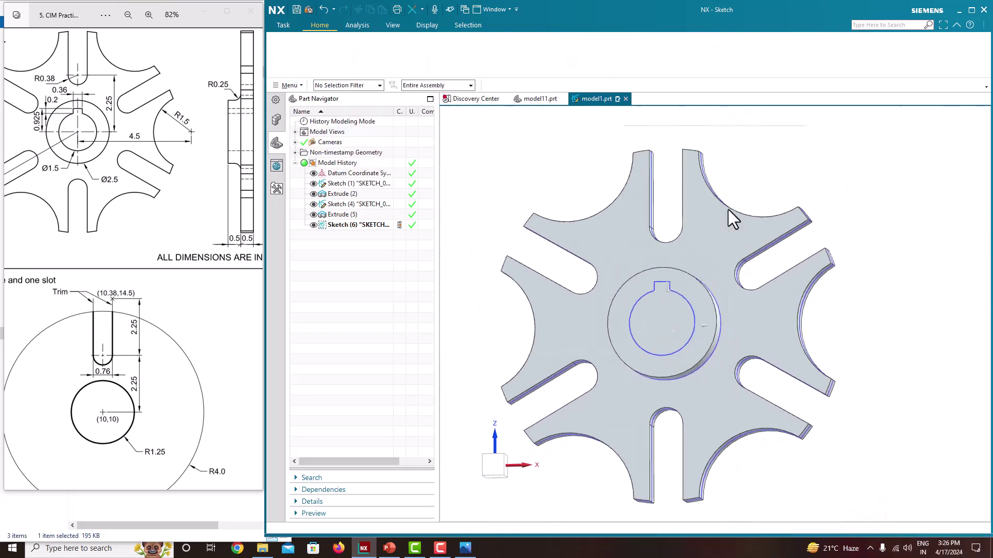
pyautogui.click(339, 60)
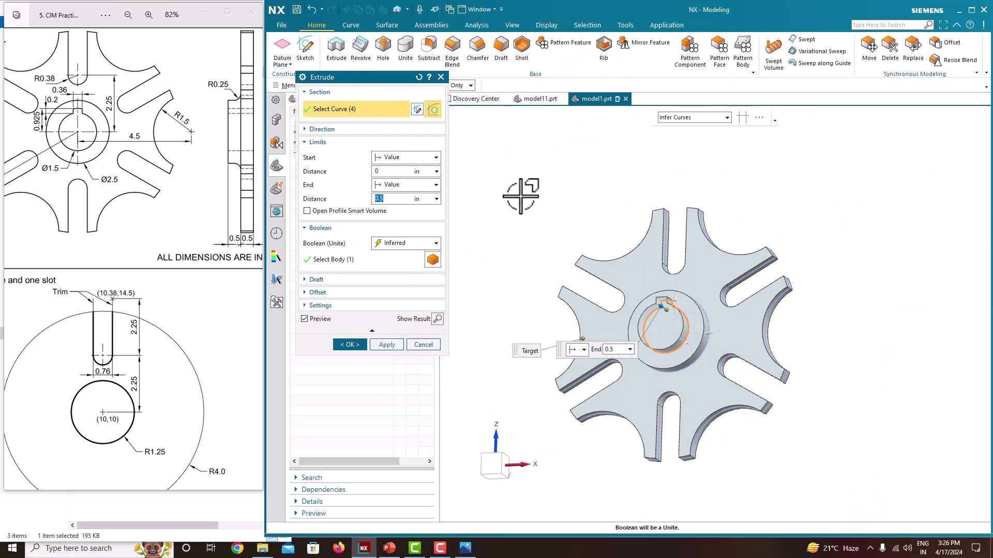
pyautogui.write('2')
pyautogui.press('Return')
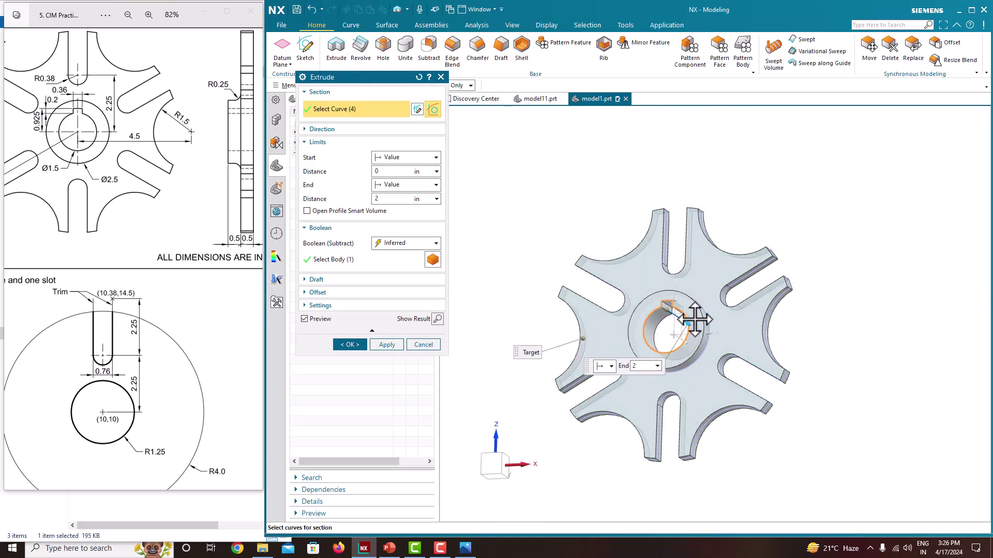
pyautogui.click(398, 185)
pyautogui.click(395, 220)
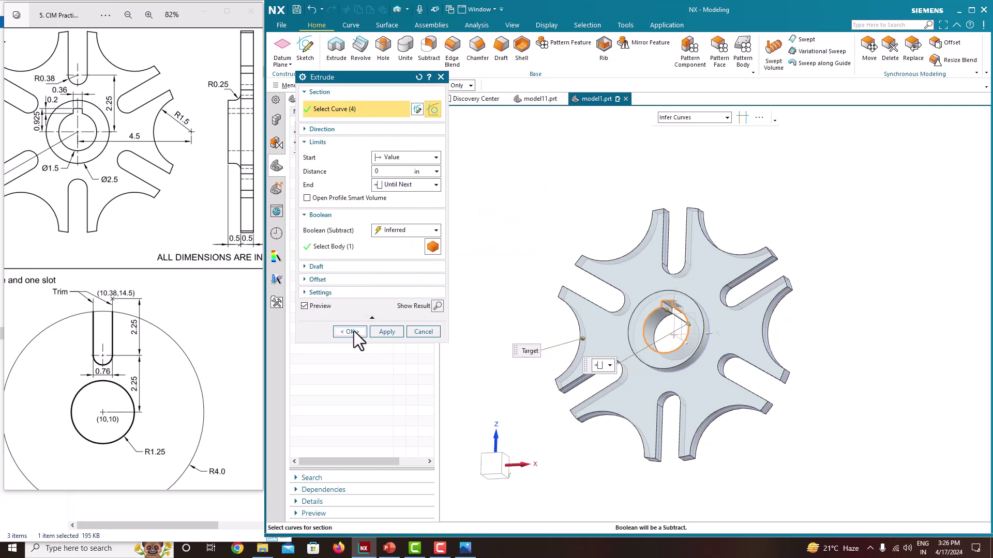
pyautogui.click(354, 331)
# Step: Hide all three sketches of the model
pyautogui.moveTo(498, 244); pyautogui.dragTo(517, 279, button='middle')
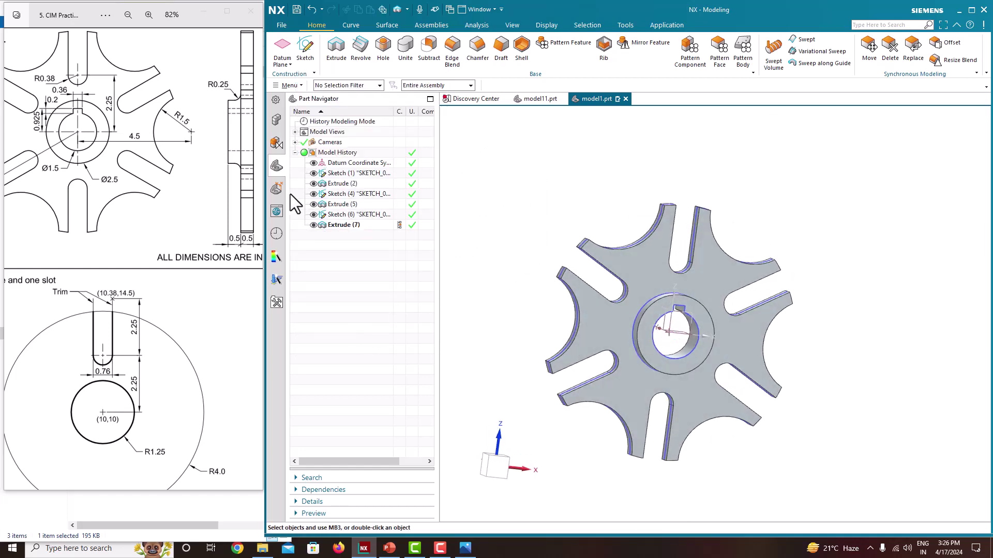
pyautogui.click(313, 173)
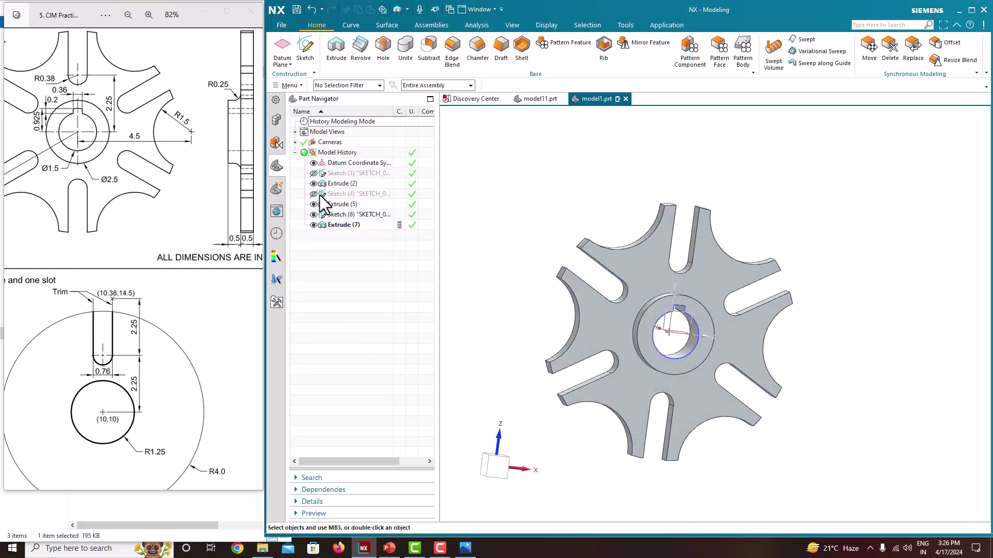
pyautogui.moveTo(622, 227); pyautogui.dragTo(593, 228, button='middle')
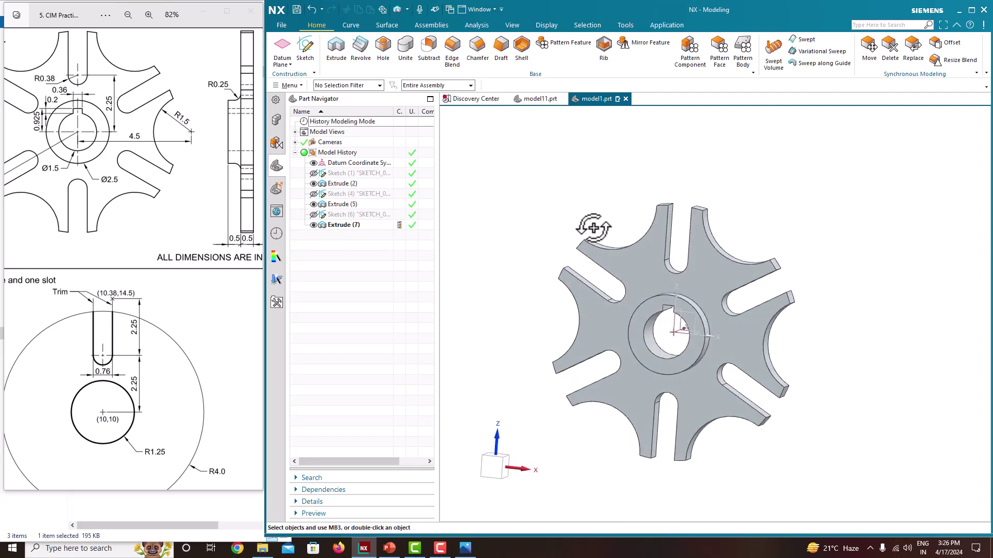
# Step: Apply an Edge Blend of 0.25 in radius to the circular edge where the hub meets the wheel face
pyautogui.click(194, 207)
pyautogui.keyDown('ctrl'); pyautogui.scroll(-3, 193, 207); pyautogui.keyUp('ctrl')
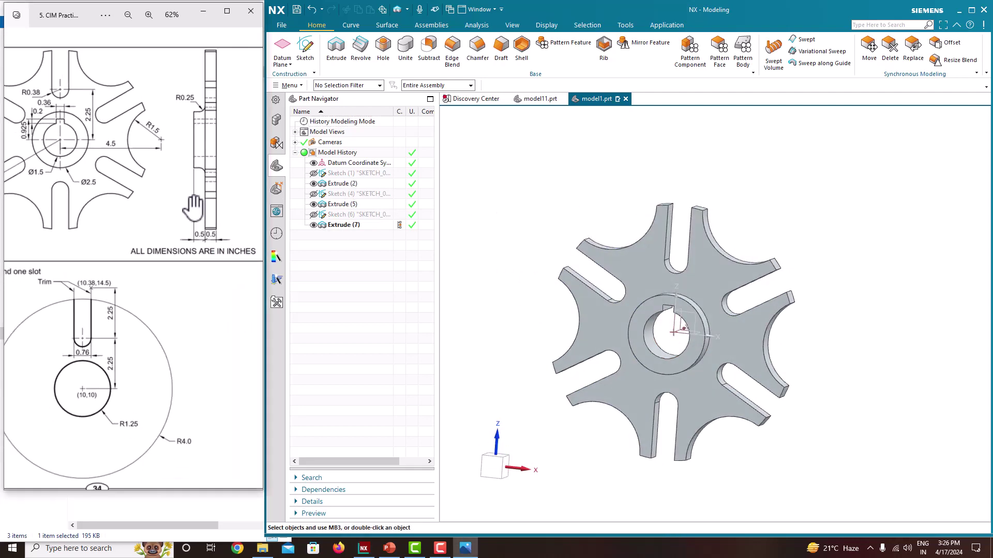
pyautogui.keyDown('ctrl'); pyautogui.scroll(2, 205, 178); pyautogui.keyUp('ctrl')
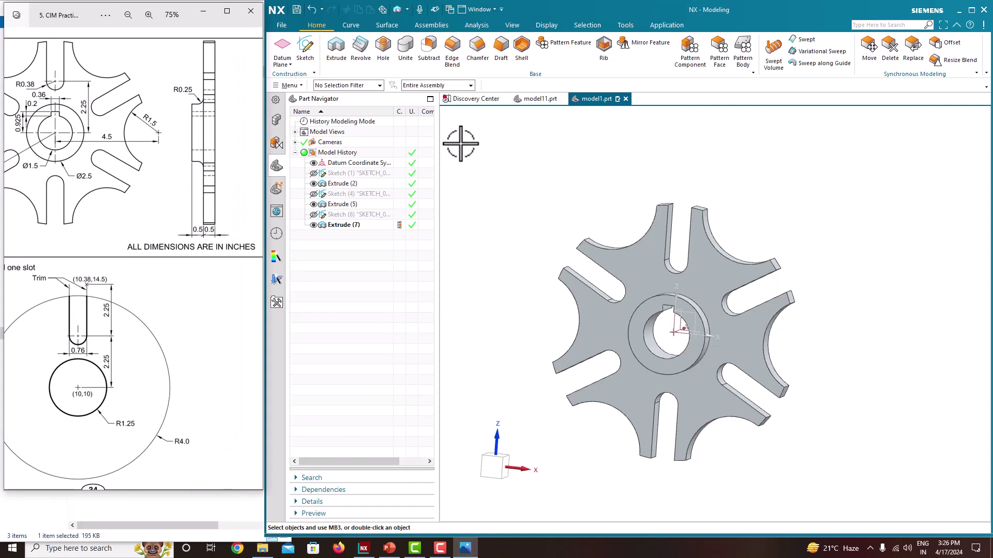
pyautogui.click(452, 52)
pyautogui.moveTo(693, 270); pyautogui.dragTo(672, 274, button='middle')
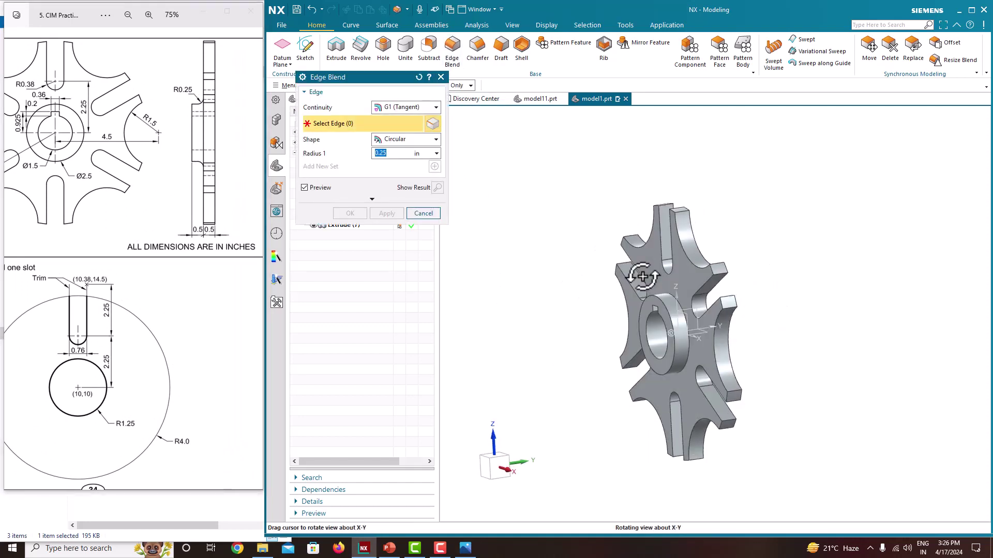
pyautogui.scroll(4, 710, 325)
pyautogui.click(654, 310)
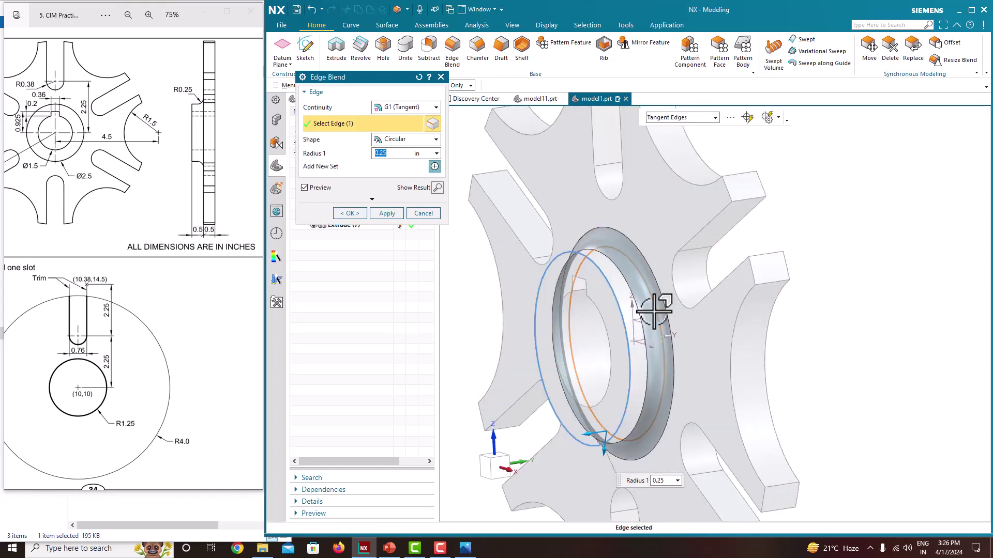
pyautogui.moveTo(396, 156); pyautogui.dragTo(335, 152)
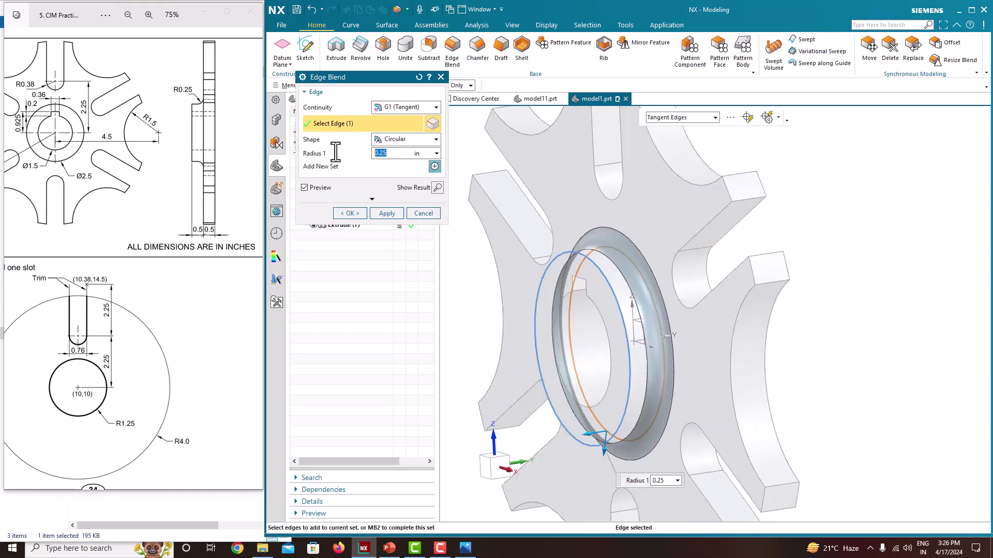
pyautogui.click(350, 213)
pyautogui.scroll(6, 734, 279)
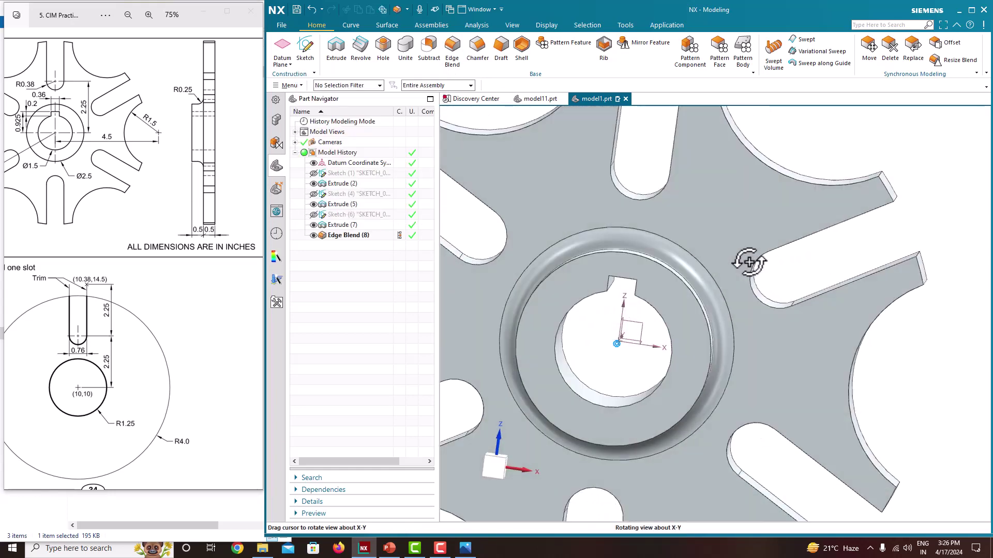
# Step: Orient the model to the isometric view and inspect the finished Geneva wheel from several angles against the reference drawing's side view
pyautogui.scroll(-5, 735, 280)
pyautogui.rightClick(738, 217)
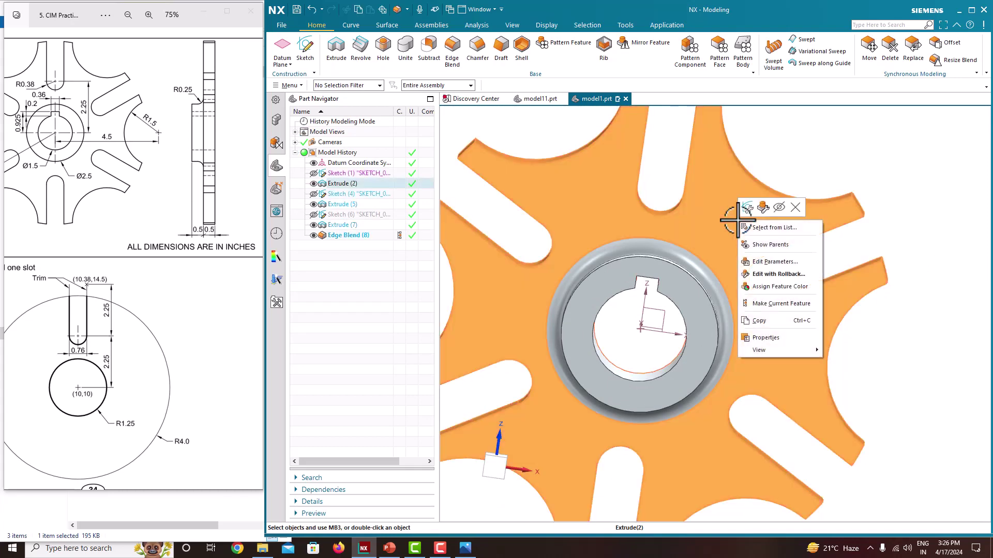
pyautogui.click(793, 151)
pyautogui.rightClick(793, 150)
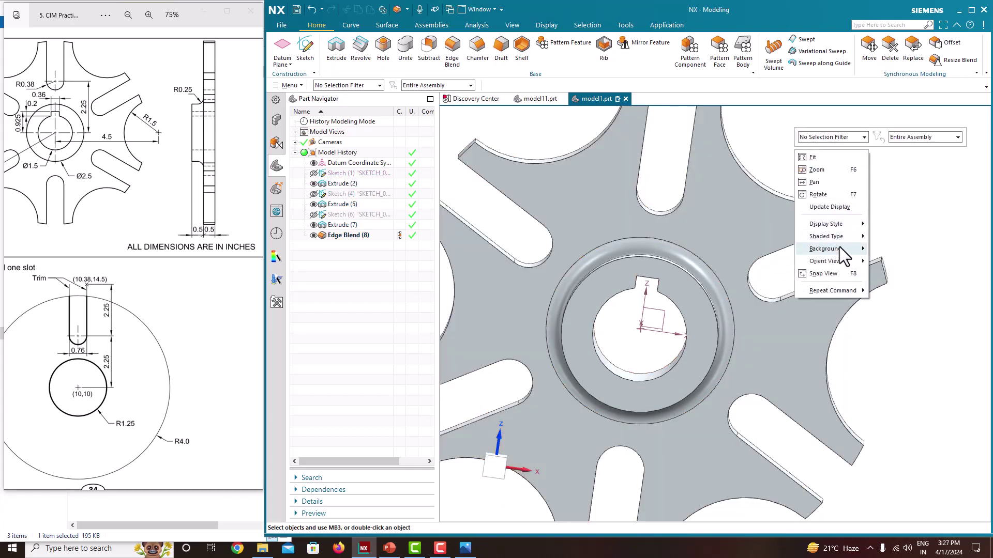
pyautogui.moveTo(836, 258)
pyautogui.click(882, 276)
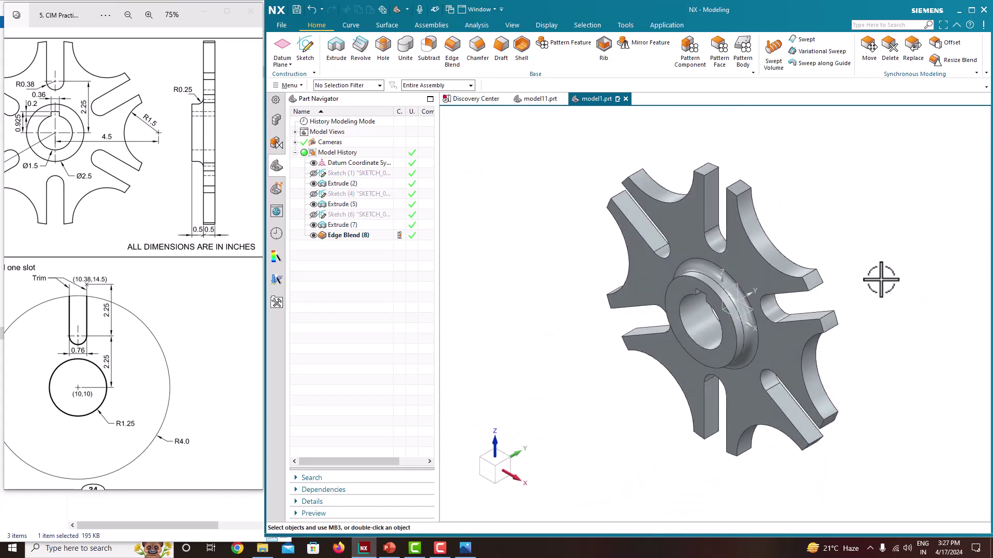
pyautogui.moveTo(861, 263); pyautogui.dragTo(884, 257, button='middle')
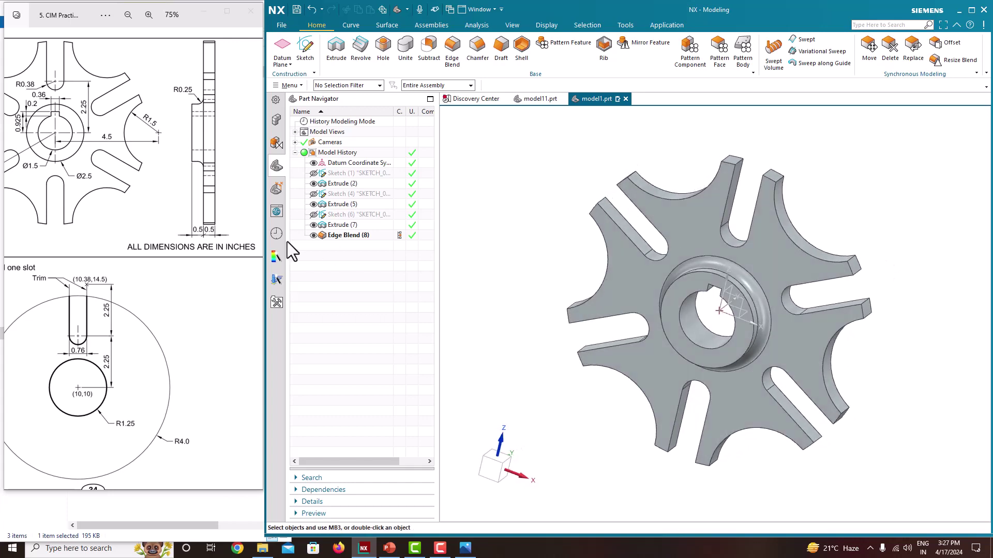
pyautogui.click(195, 204)
pyautogui.moveTo(195, 204); pyautogui.dragTo(207, 250)
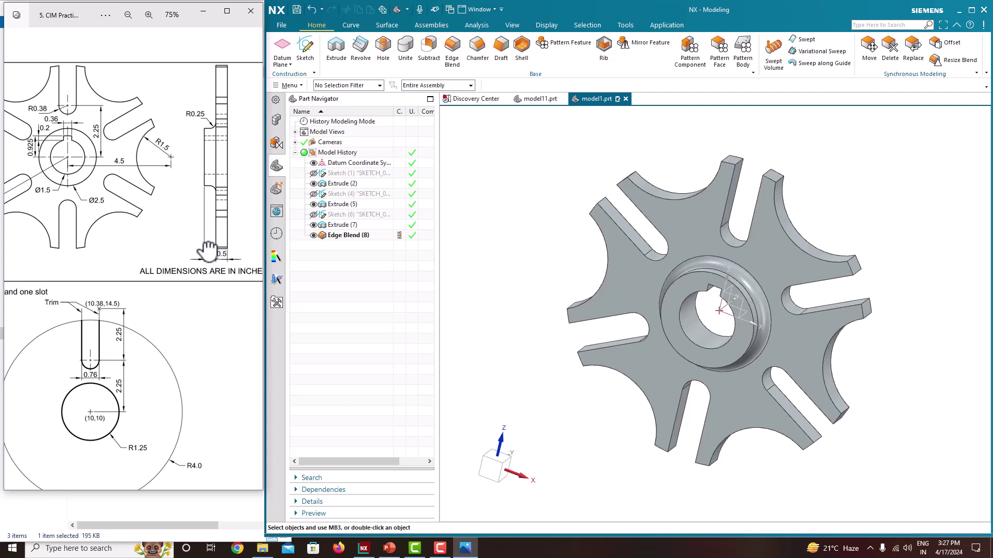
pyautogui.moveTo(653, 277); pyautogui.dragTo(765, 305, button='middle')
pyautogui.moveTo(702, 309); pyautogui.dragTo(627, 304, button='middle')
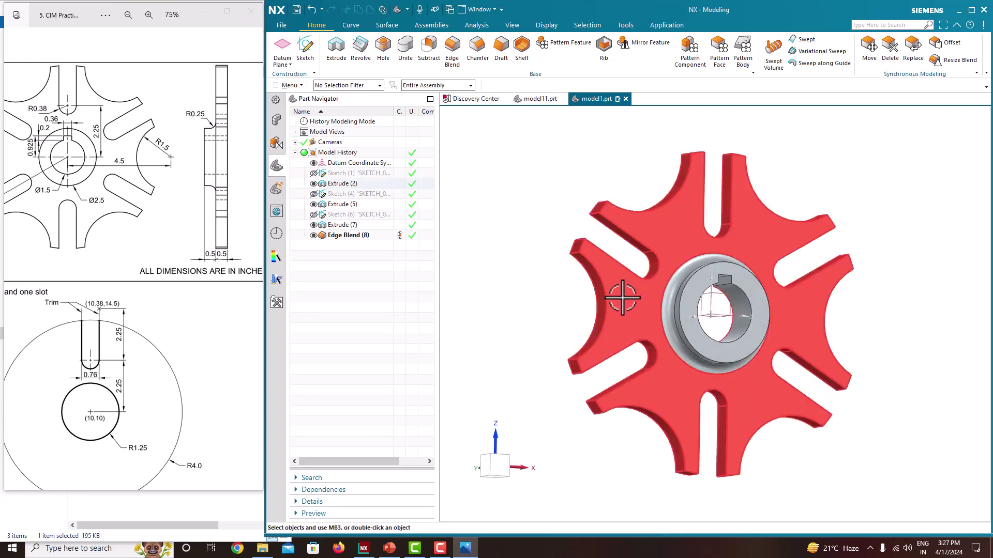
# Step: Change the object display colour of the whole Geneva wheel body to the medium cyan-blue palette colour
pyautogui.click(538, 30)
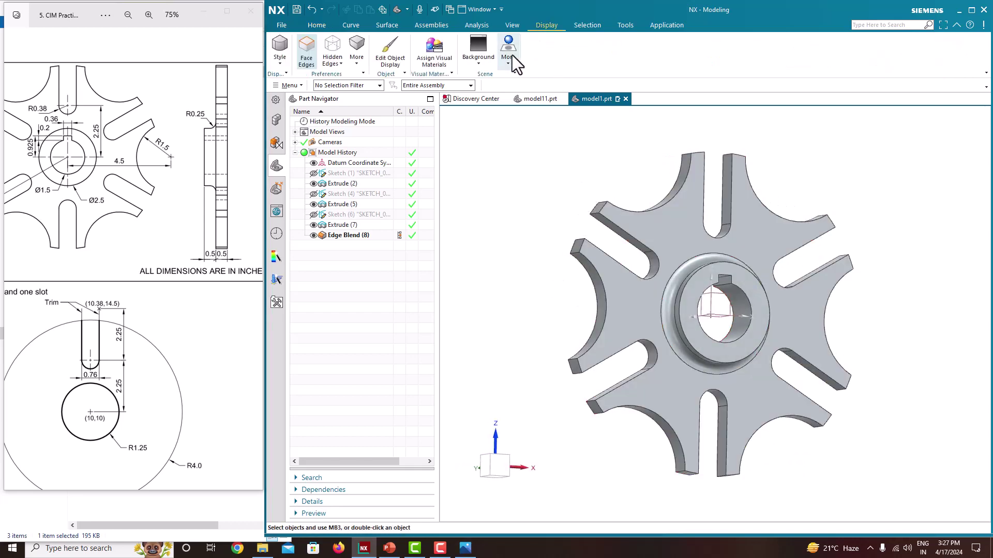
pyautogui.click(401, 55)
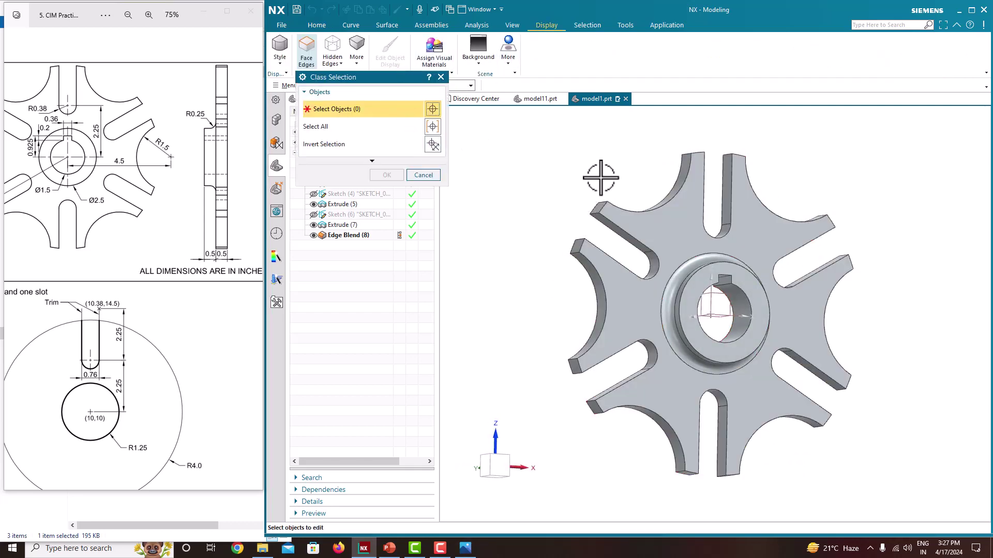
pyautogui.click(669, 220)
pyautogui.click(392, 176)
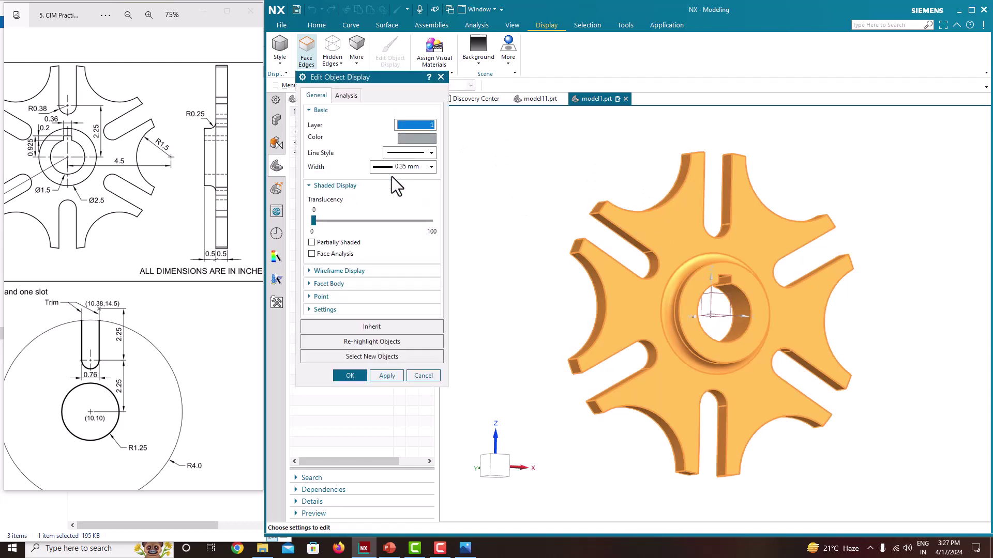
pyautogui.click(417, 132)
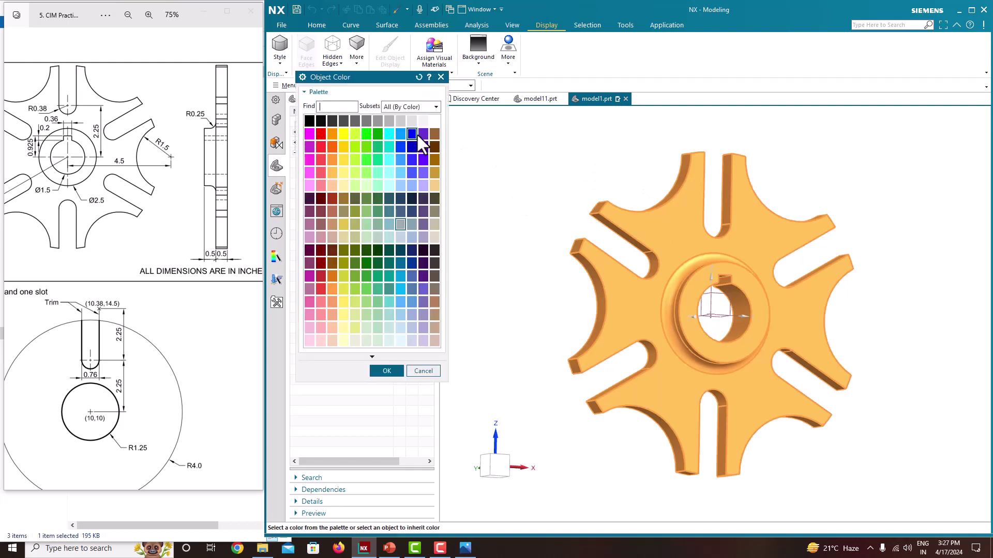
pyautogui.click(400, 279)
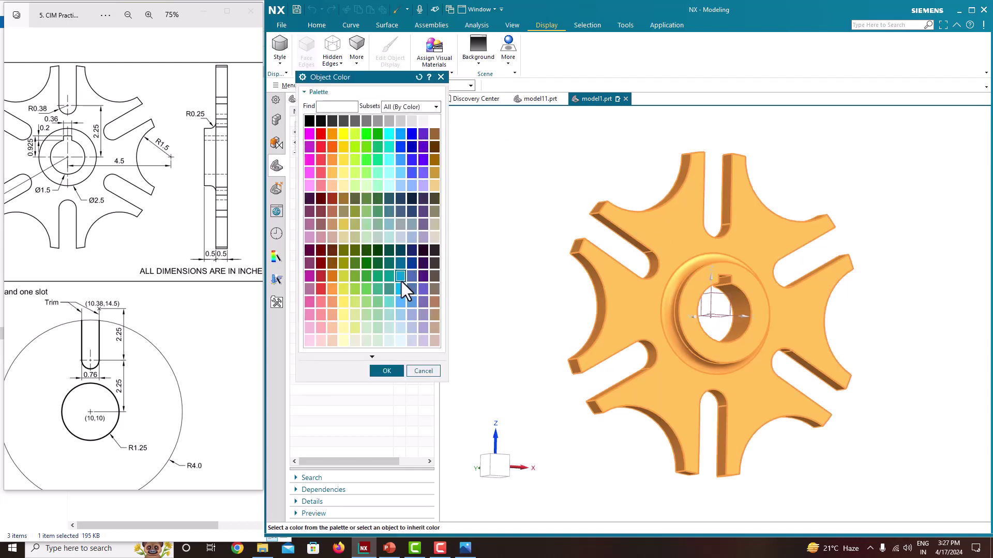
pyautogui.click(388, 368)
pyautogui.click(386, 376)
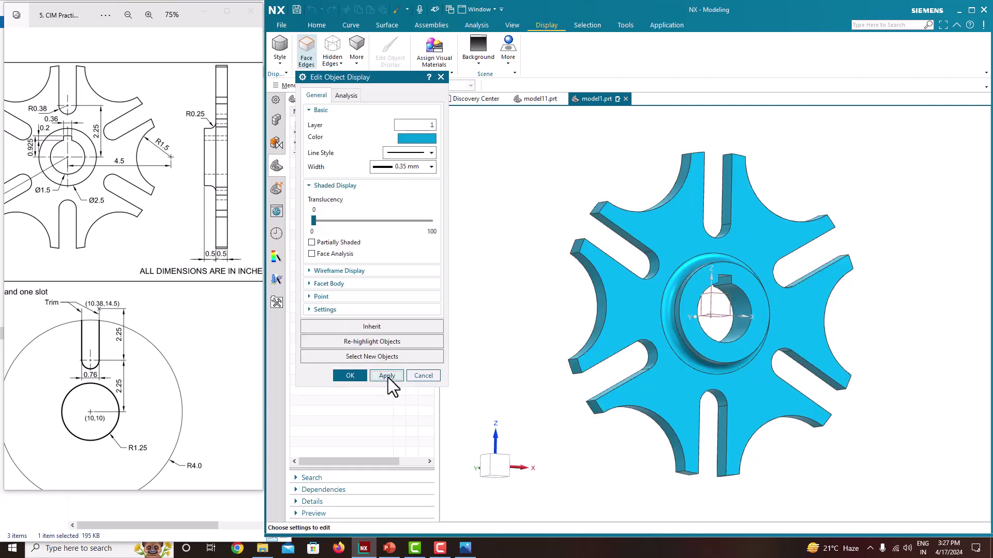
pyautogui.click(359, 377)
pyautogui.moveTo(468, 297); pyautogui.dragTo(718, 302, button='middle')
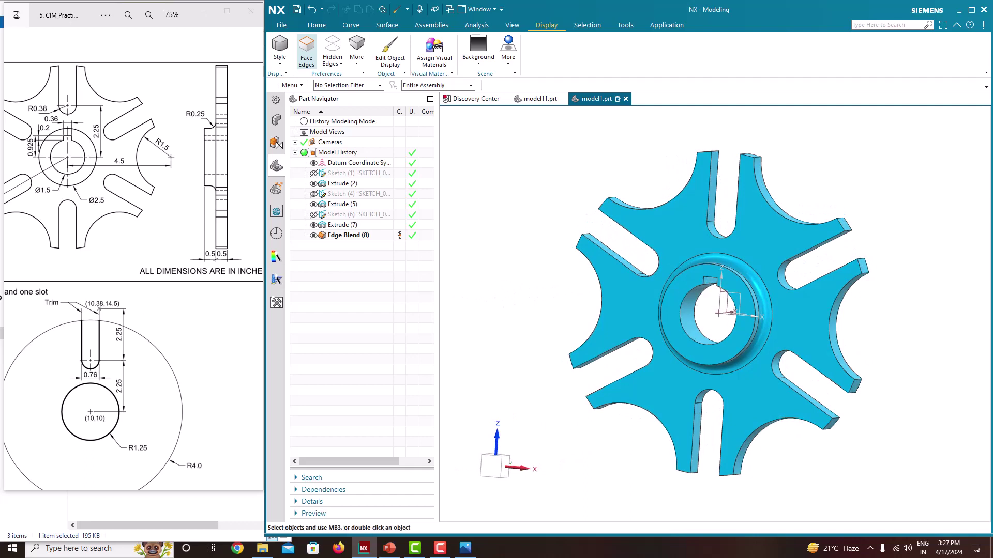